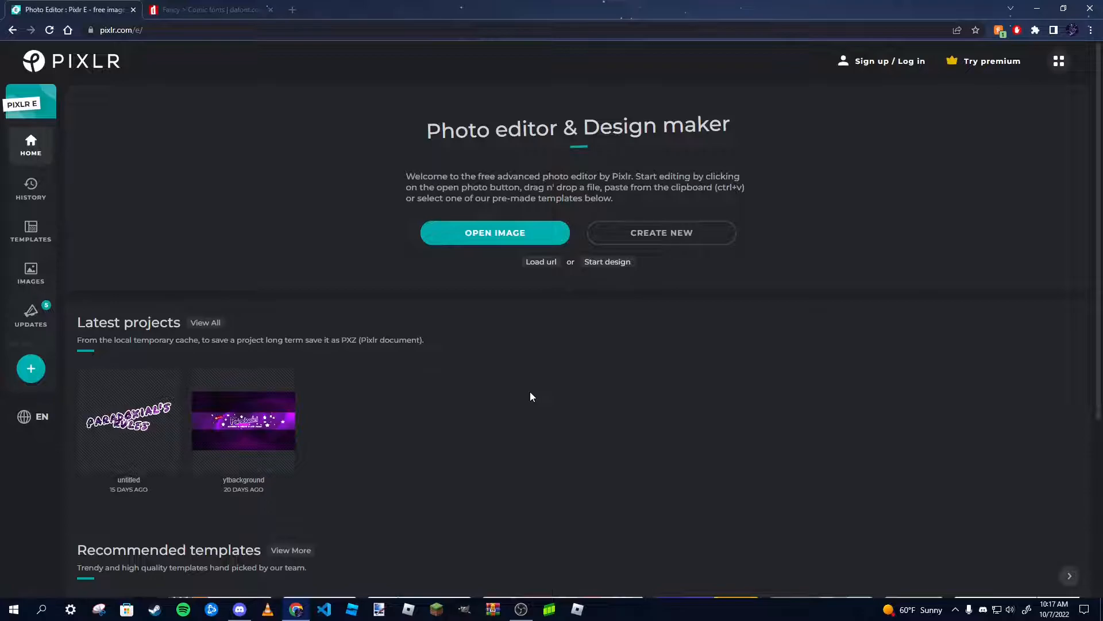
# Start a new blank image in Pixlr E and name it YTlogo.
pyautogui.click(167, 31)
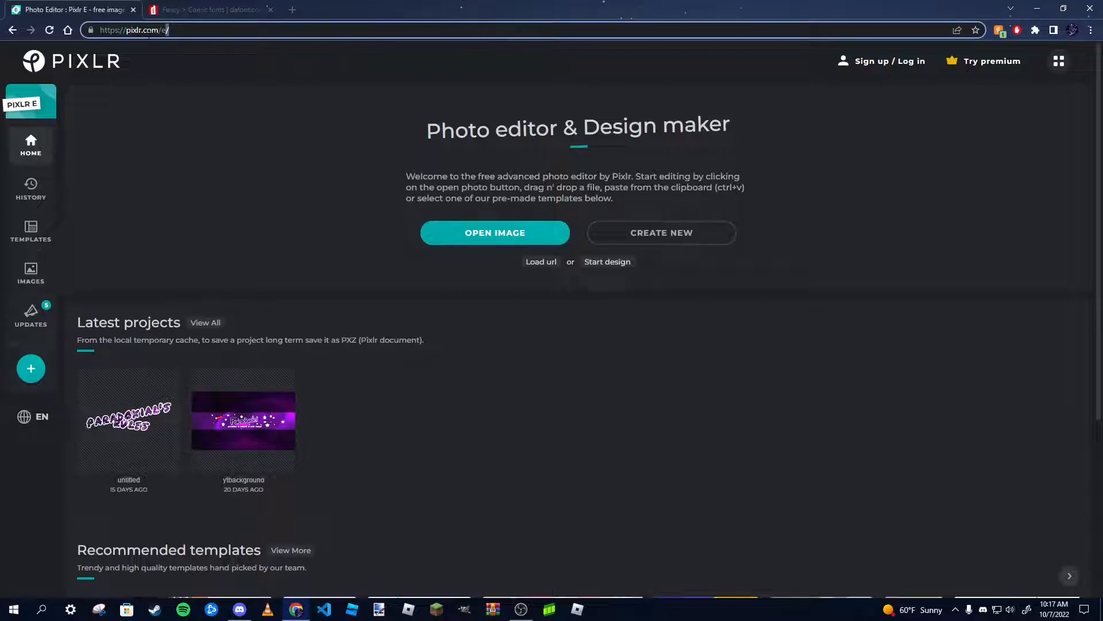
pyautogui.press('Return')
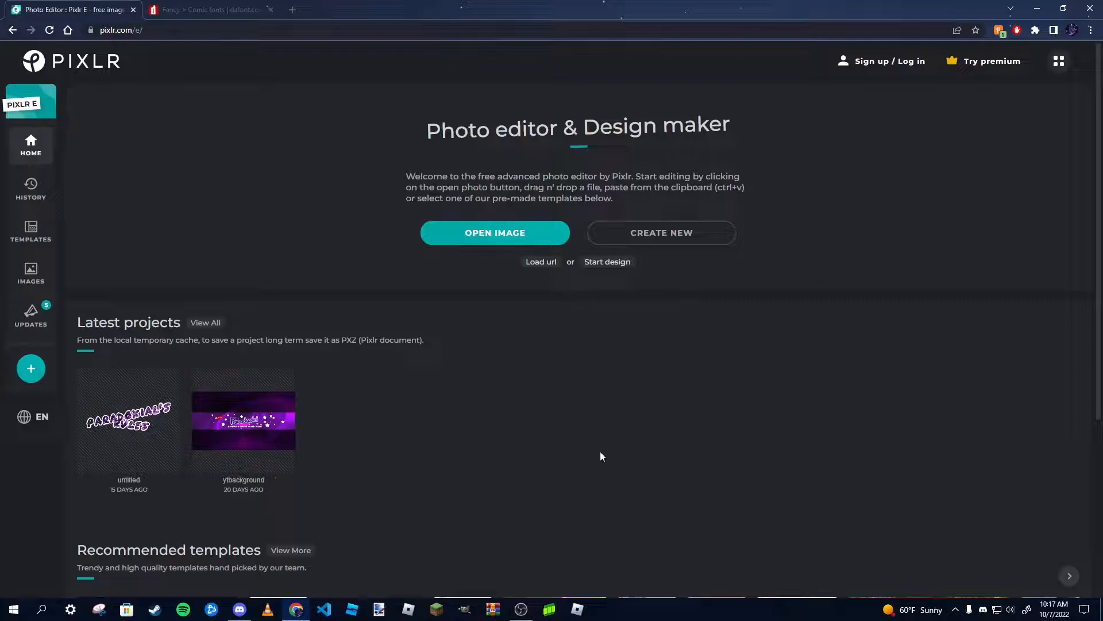
pyautogui.click(653, 237)
pyautogui.doubleClick(821, 212)
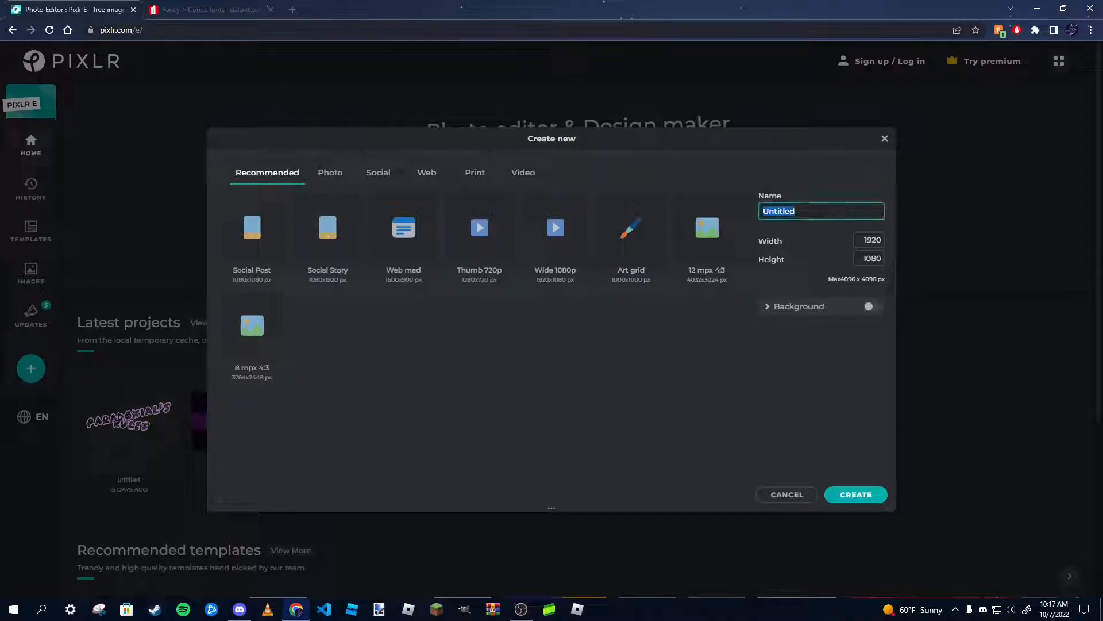
pyautogui.write('YTlo go')
pyautogui.press('BackSpace')
pyautogui.press('BackSpace')
pyautogui.press('BackSpace')
pyautogui.write('go')
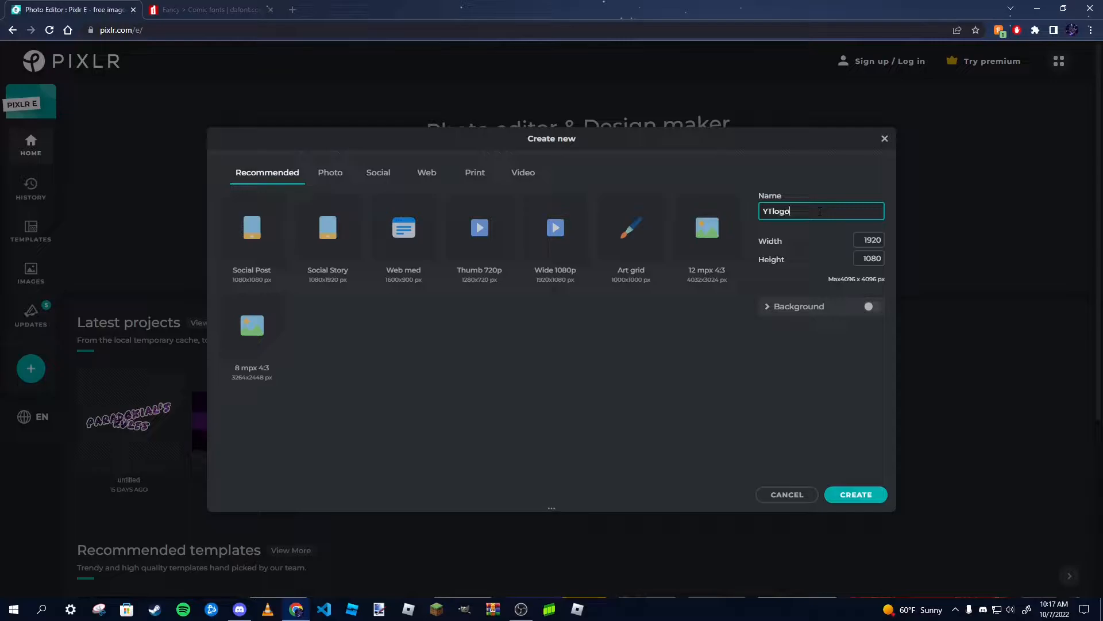
# Set the new canvas to 800 px wide and 800 px high, and create it.
pyautogui.doubleClick(868, 239)
pyautogui.write('800')
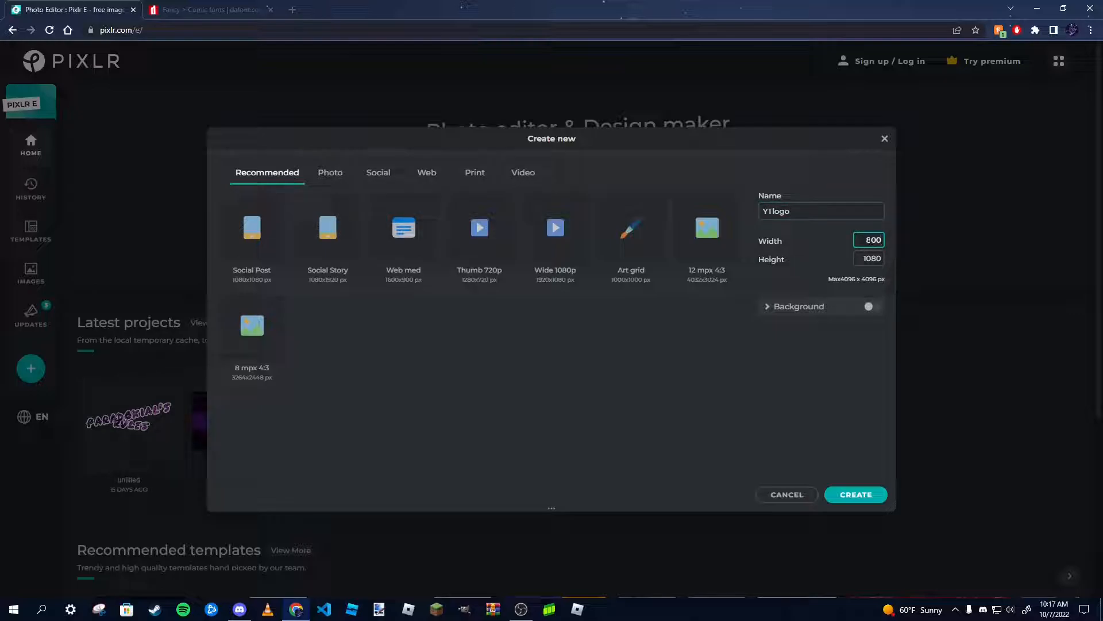
pyautogui.doubleClick(871, 258)
pyautogui.write('8')
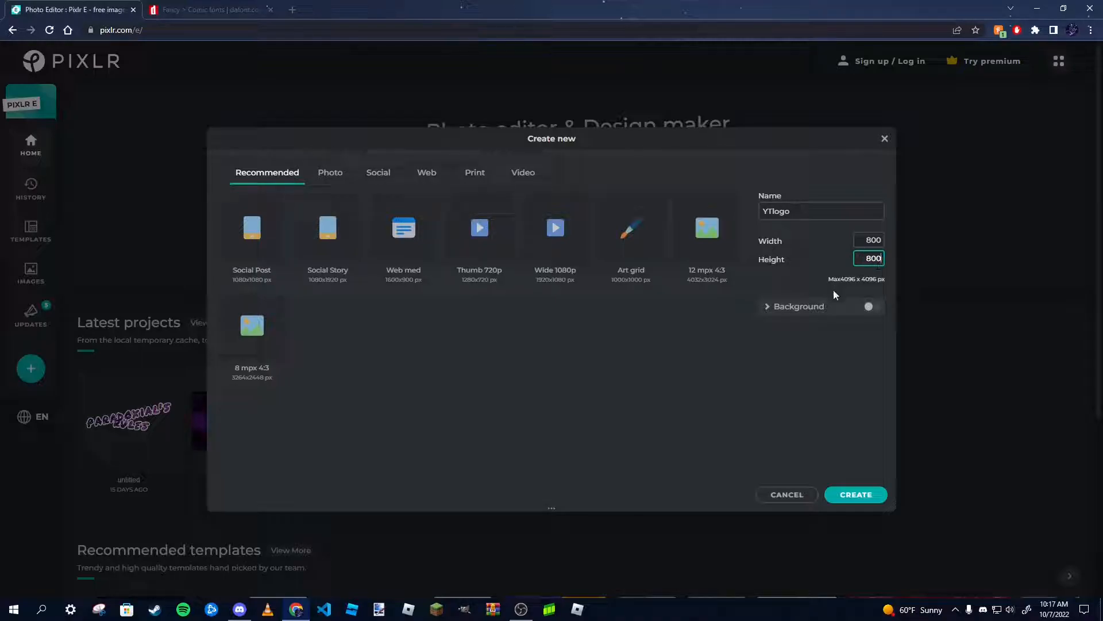
pyautogui.click(837, 500)
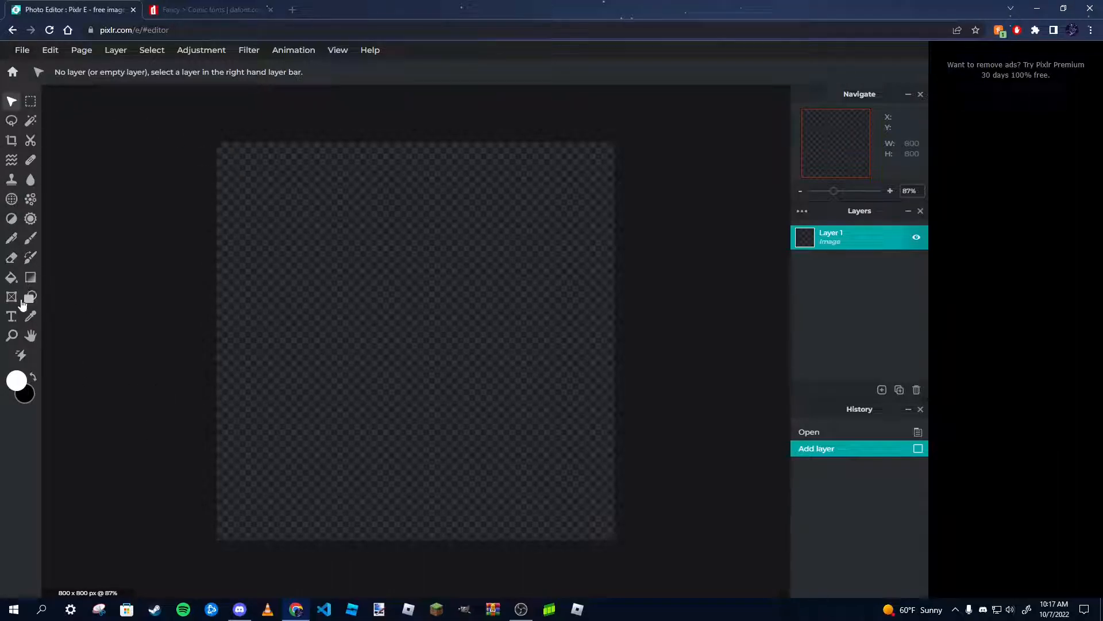
# Add a text layer on the blank canvas and replace its placeholder text with the letter P.
pyautogui.click(11, 317)
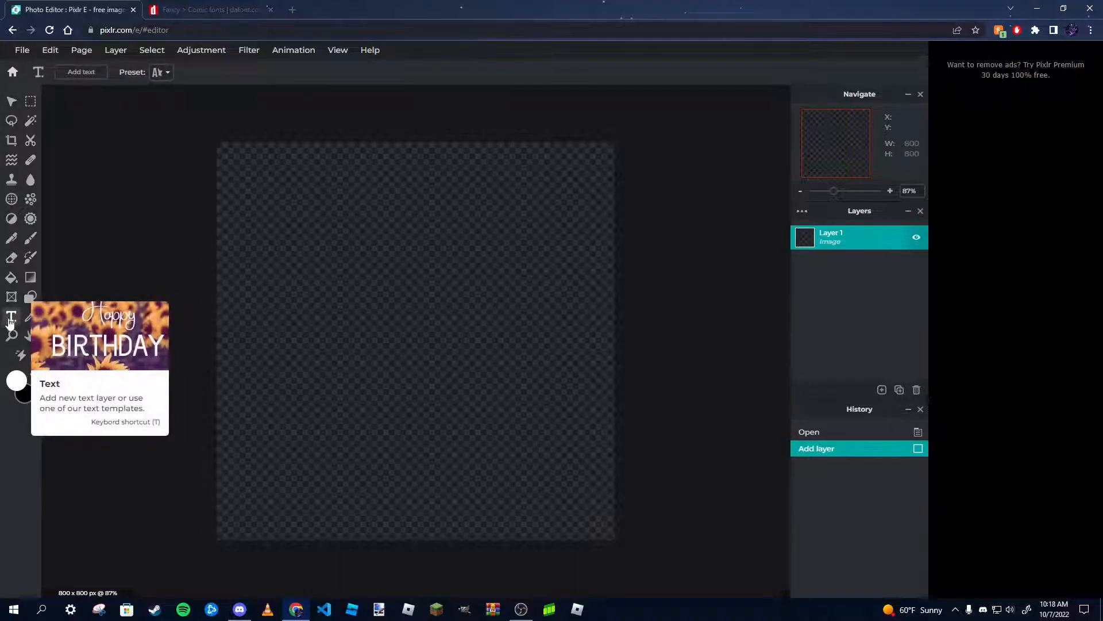
pyautogui.click(343, 380)
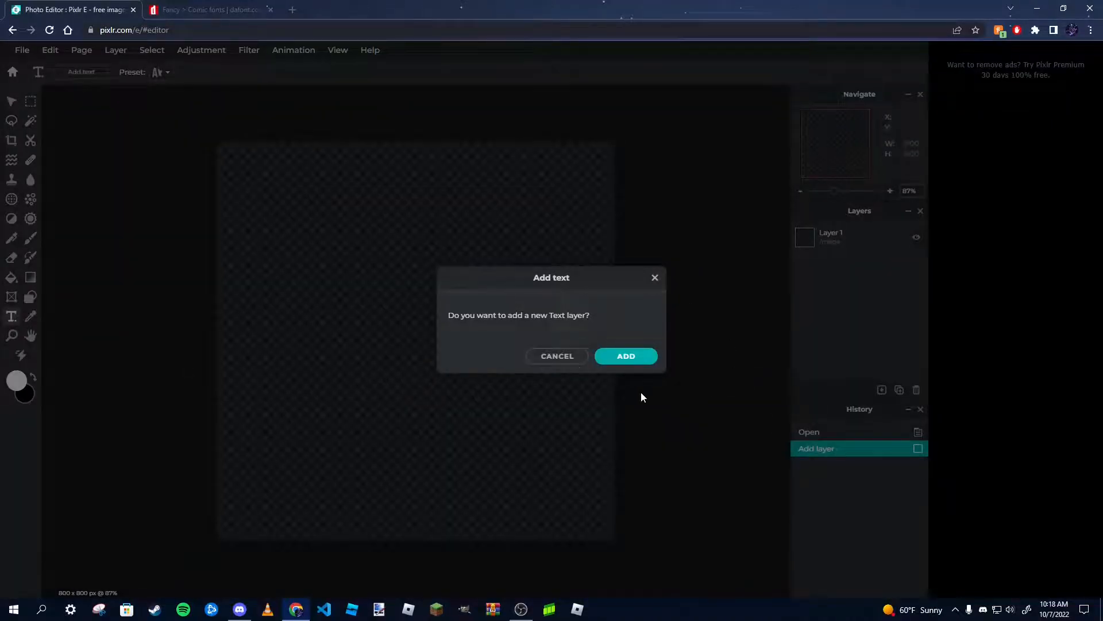
pyautogui.click(622, 359)
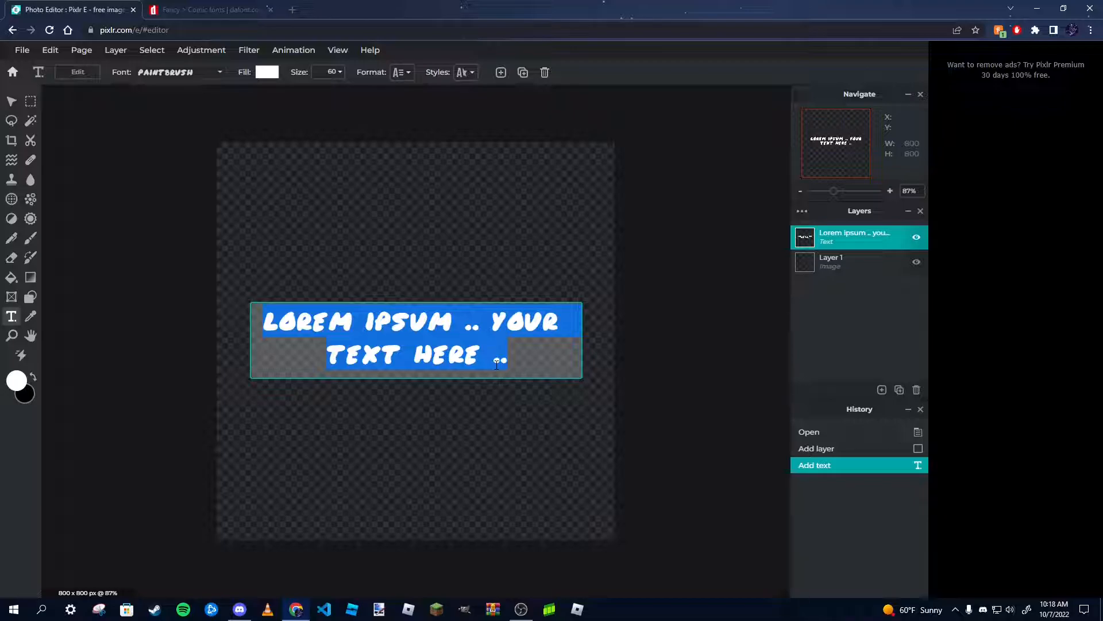
pyautogui.write('P')
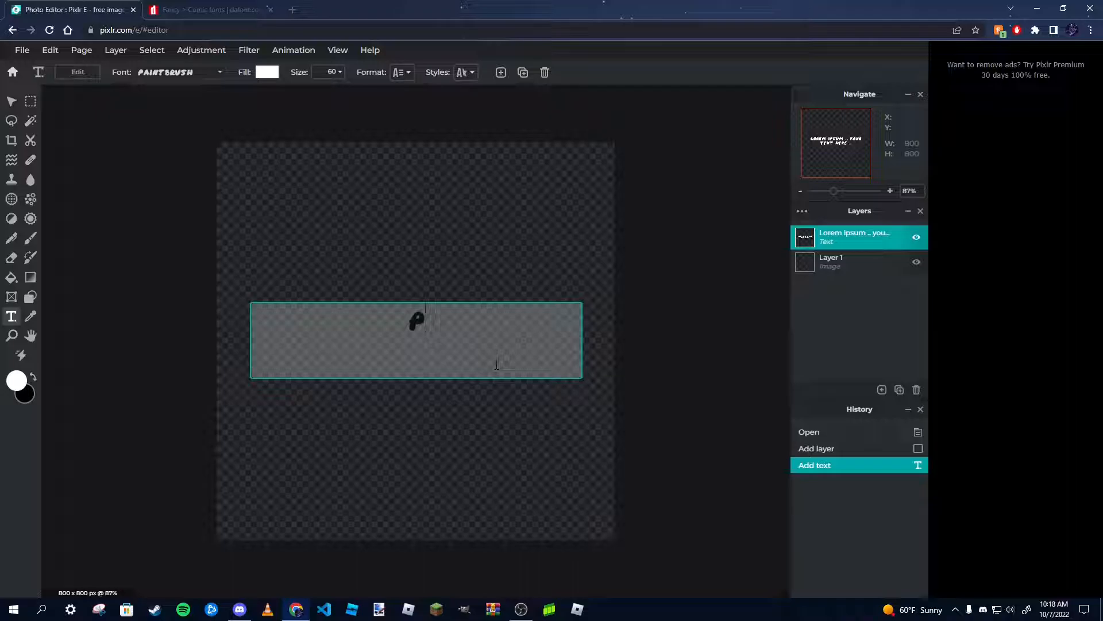
pyautogui.click(365, 166)
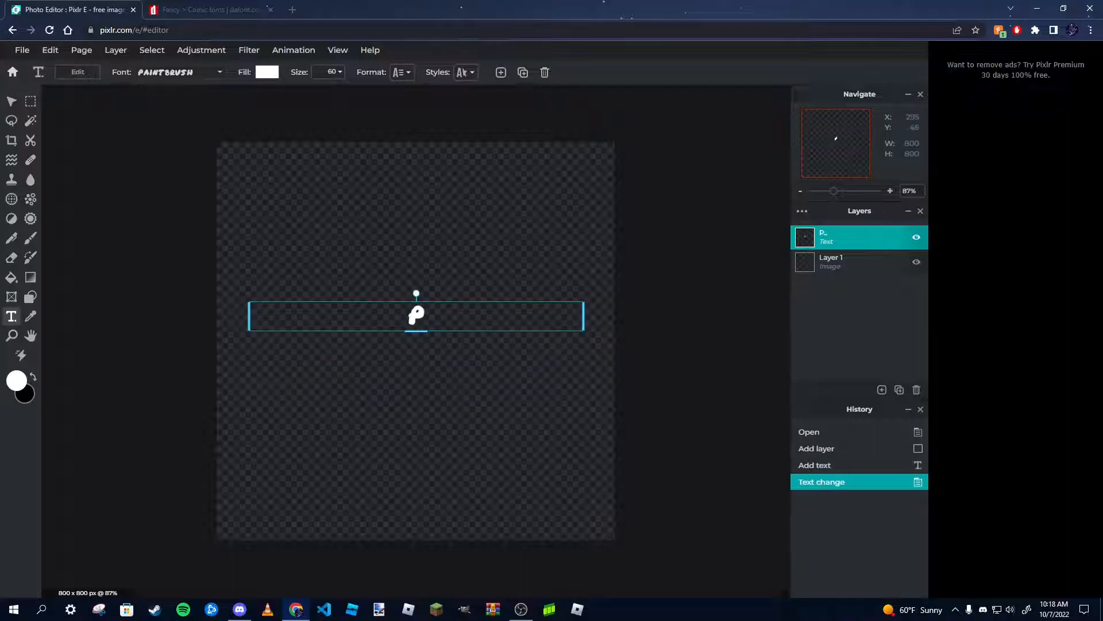
pyautogui.click(432, 316)
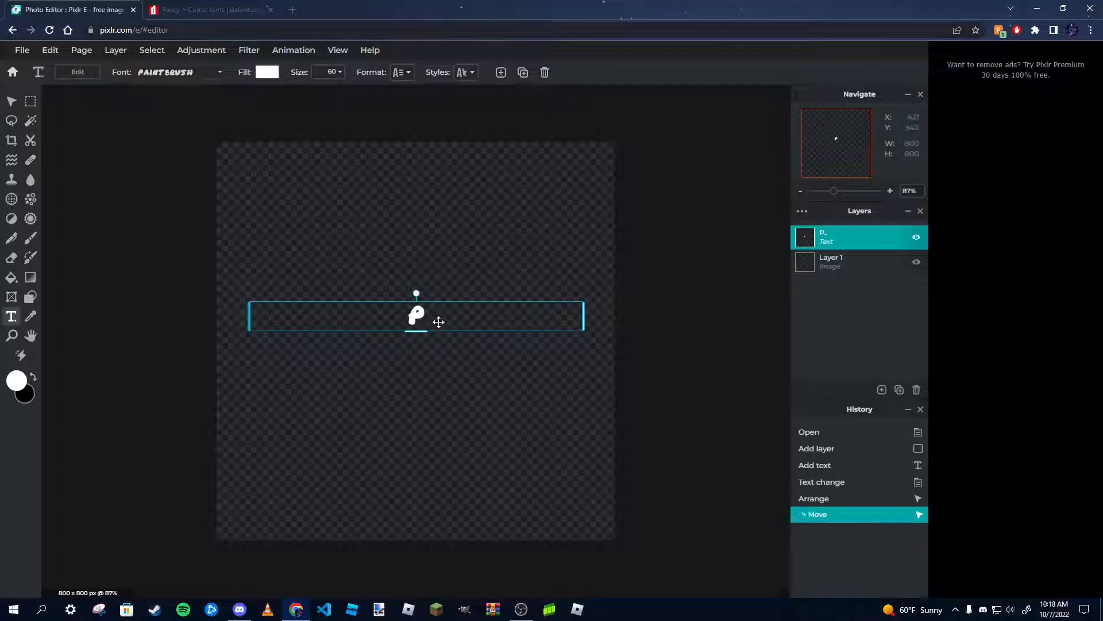
pyautogui.doubleClick(408, 316)
pyautogui.click(459, 328)
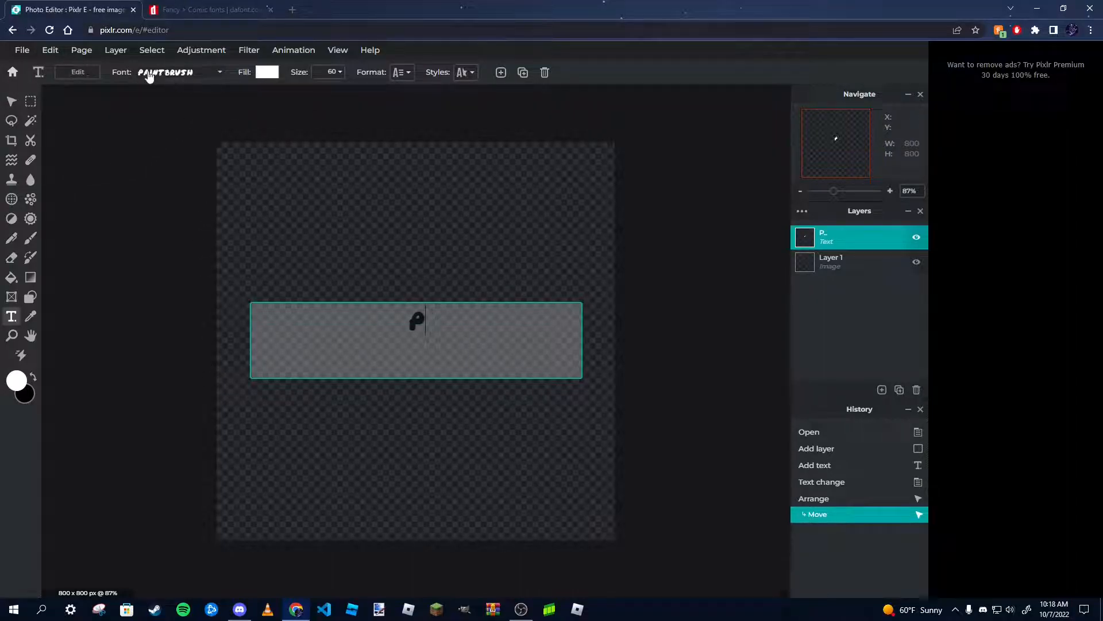
# Browse the available fonts and examine how different typefaces look on the letter P.
pyautogui.click(213, 75)
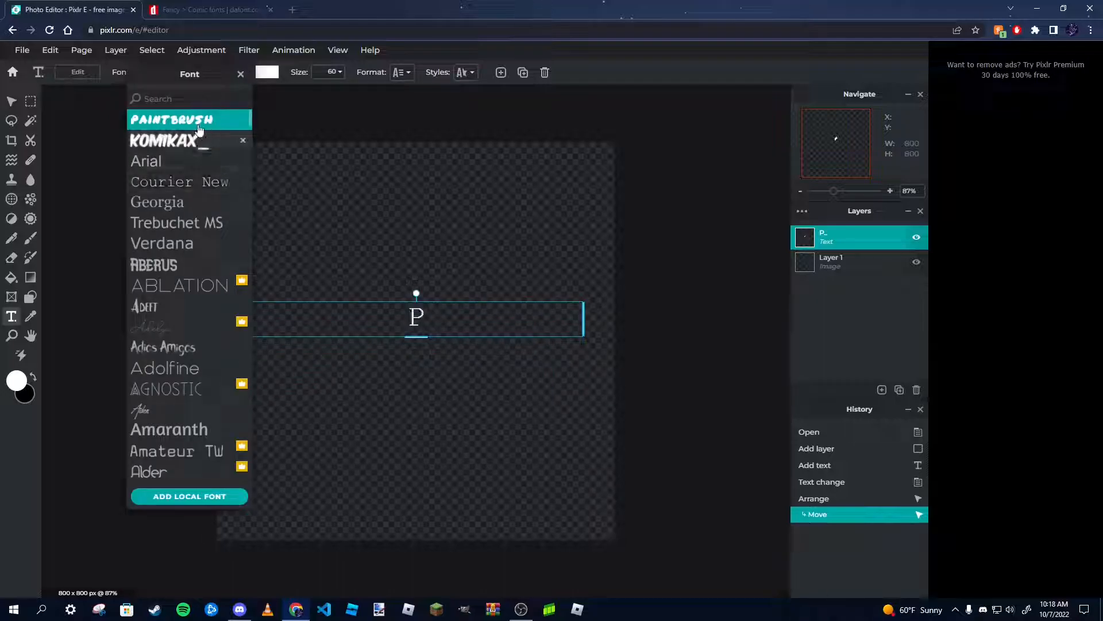
pyautogui.scroll(-6, 192, 155)
pyautogui.scroll(-15, 192, 155)
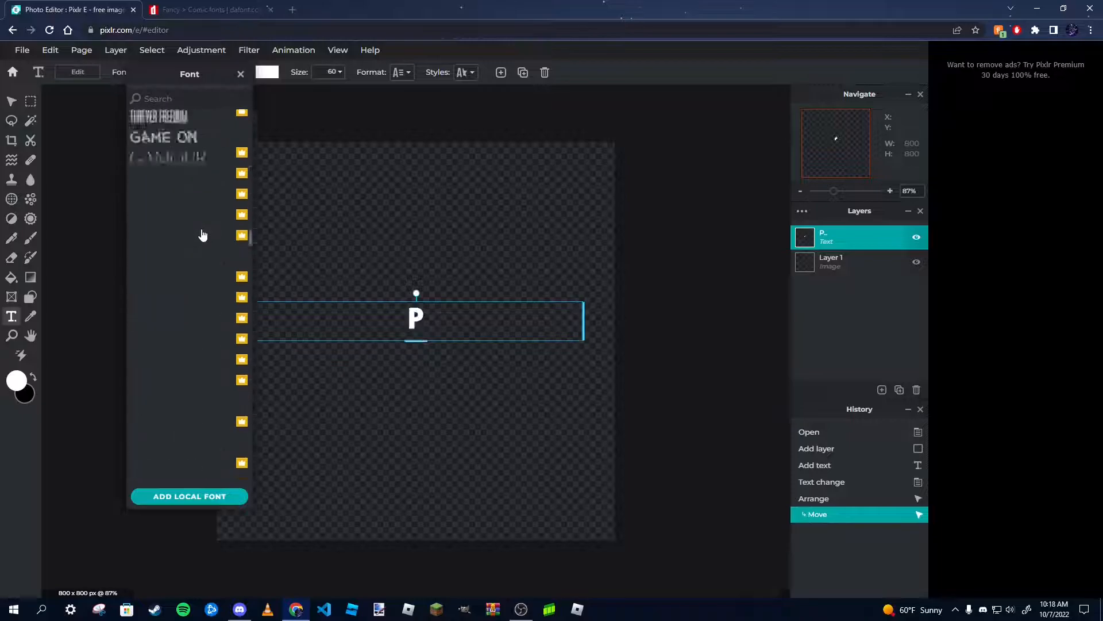
pyautogui.scroll(-8, 202, 232)
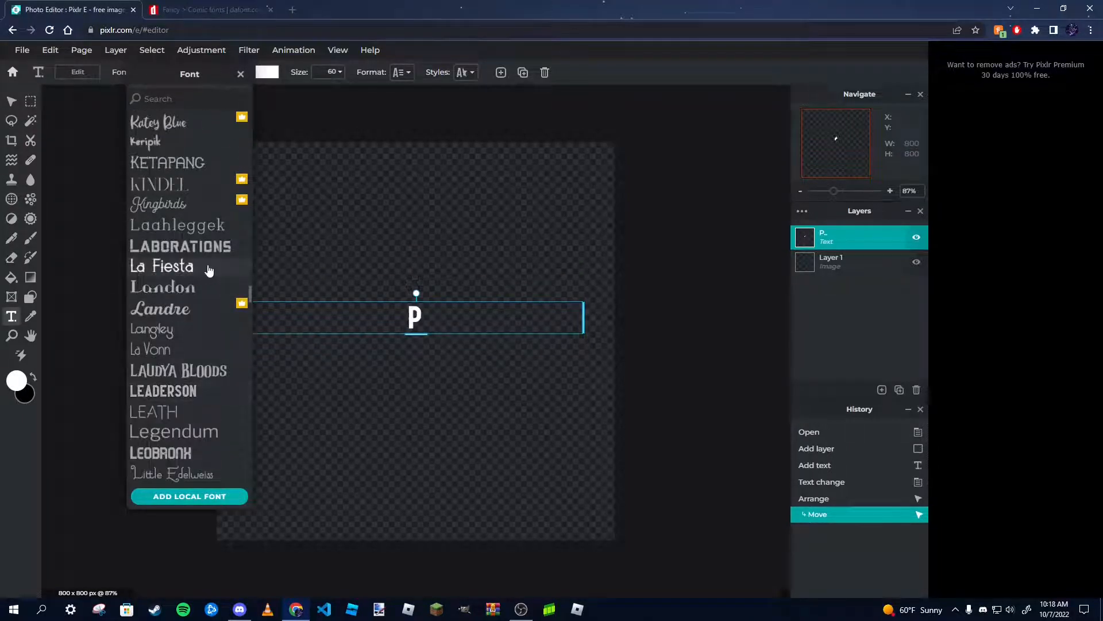
pyautogui.scroll(-8, 158, 228)
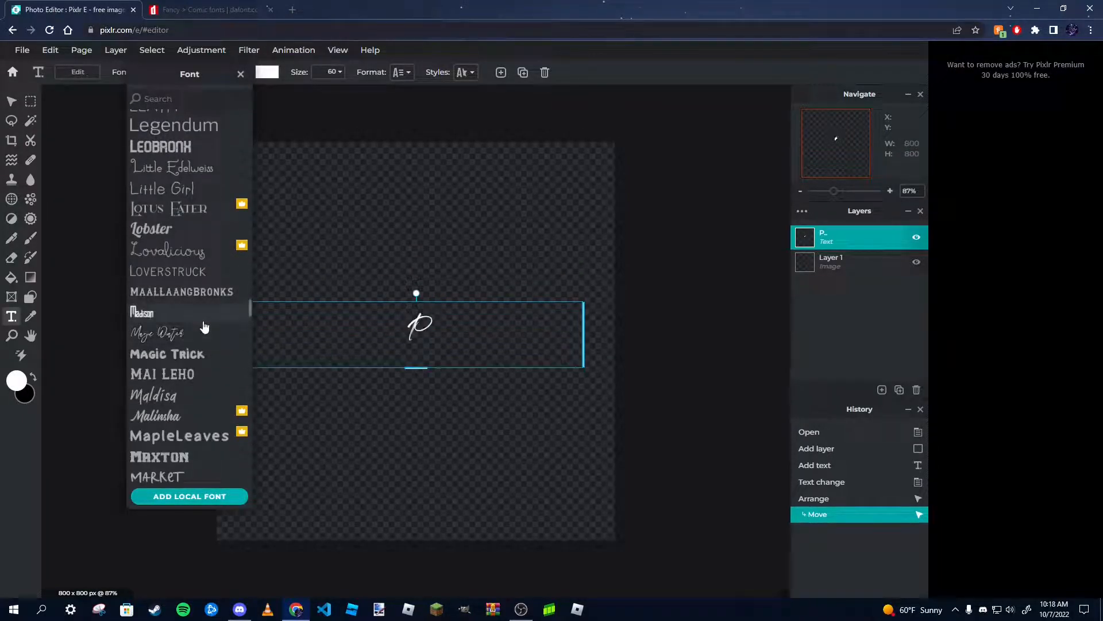
pyautogui.scroll(-4, 178, 360)
pyautogui.scroll(8, 237, 331)
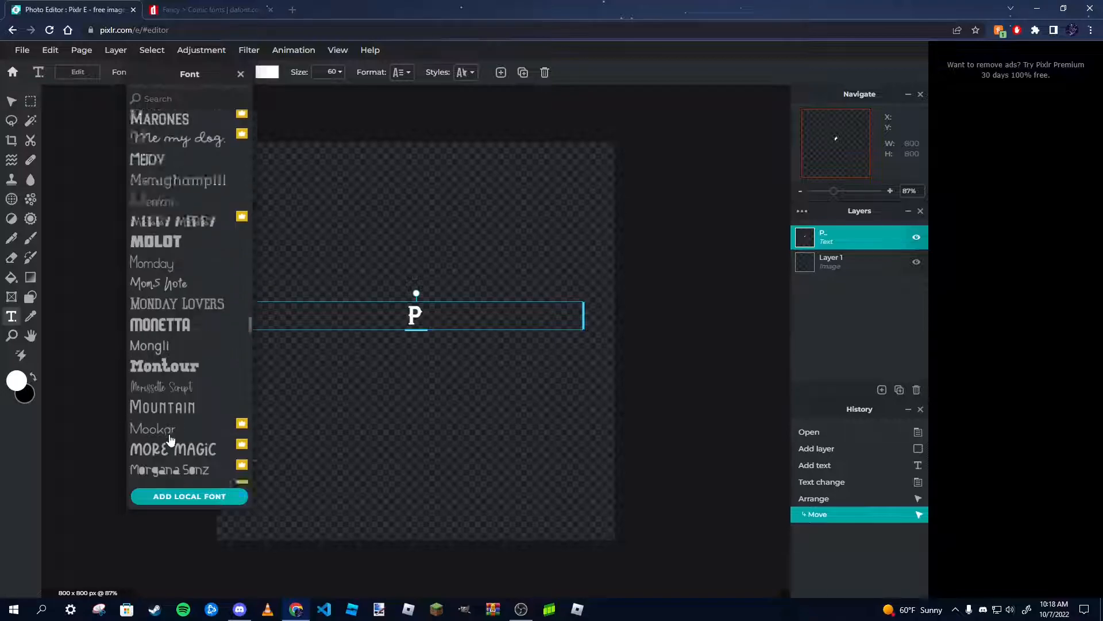
pyautogui.scroll(20, 230, 329)
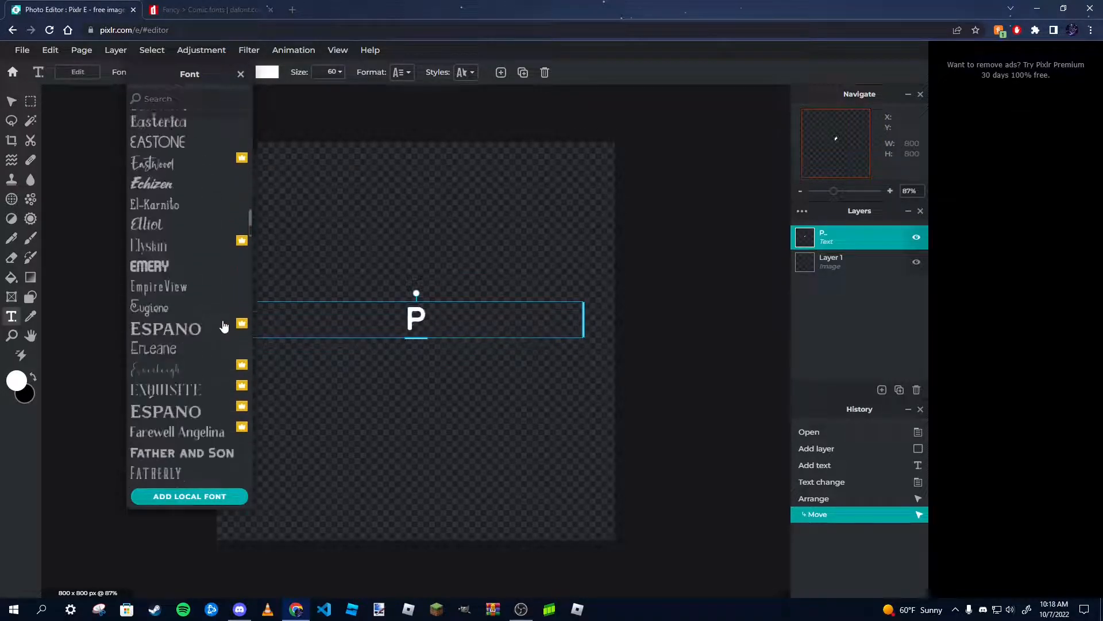
pyautogui.scroll(5, 225, 327)
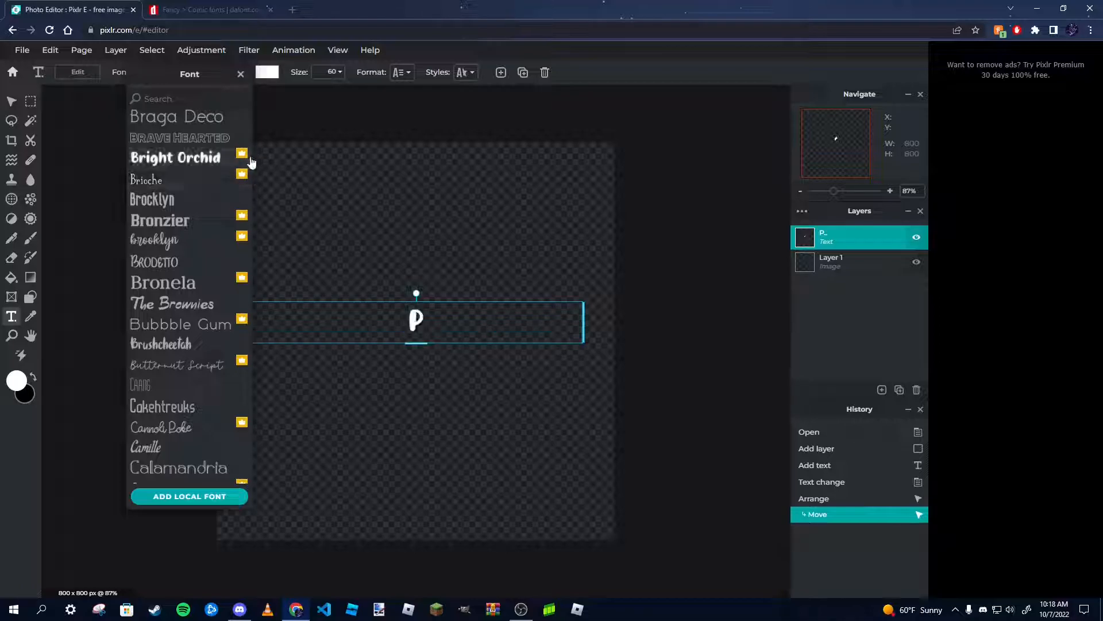
pyautogui.moveTo(250, 163); pyautogui.dragTo(249, 317)
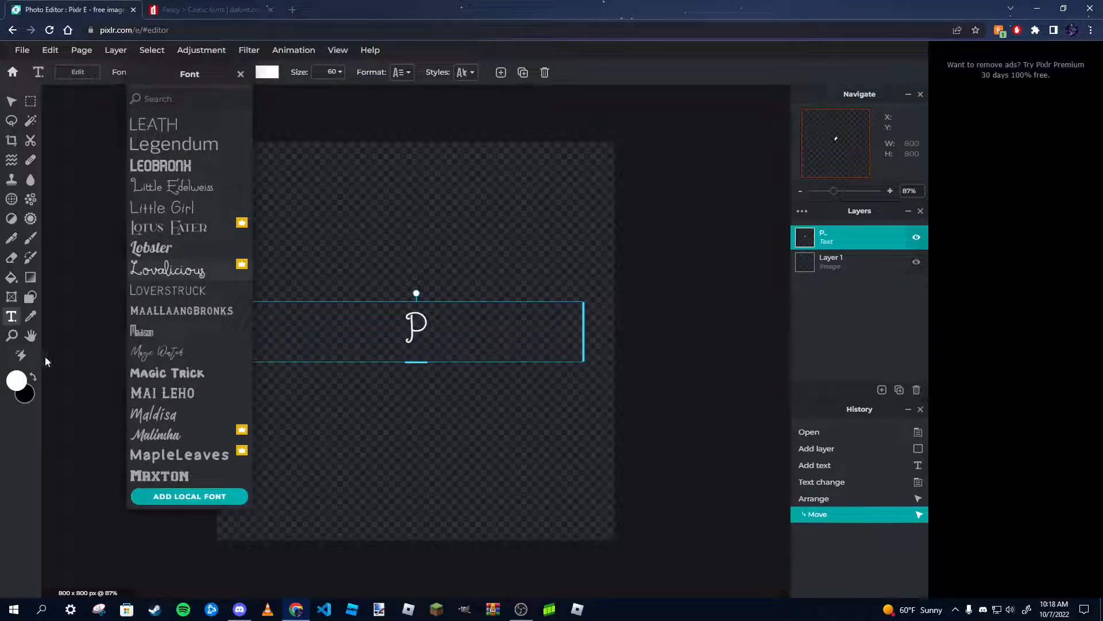
pyautogui.scroll(-10, 207, 236)
pyautogui.scroll(-15, 137, 220)
pyautogui.scroll(-2, 229, 244)
pyautogui.scroll(20, 205, 221)
pyautogui.scroll(15, 210, 247)
pyautogui.scroll(3, 195, 281)
pyautogui.scroll(1, 179, 316)
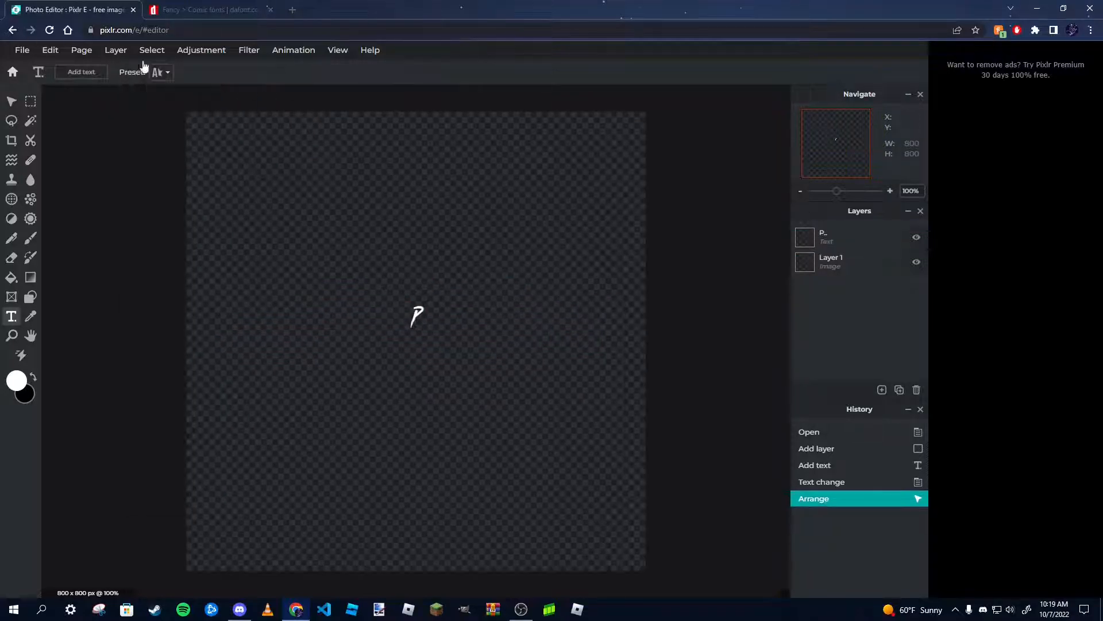
# Set the font of the P text layer to Paintbrush.
pyautogui.click(415, 316)
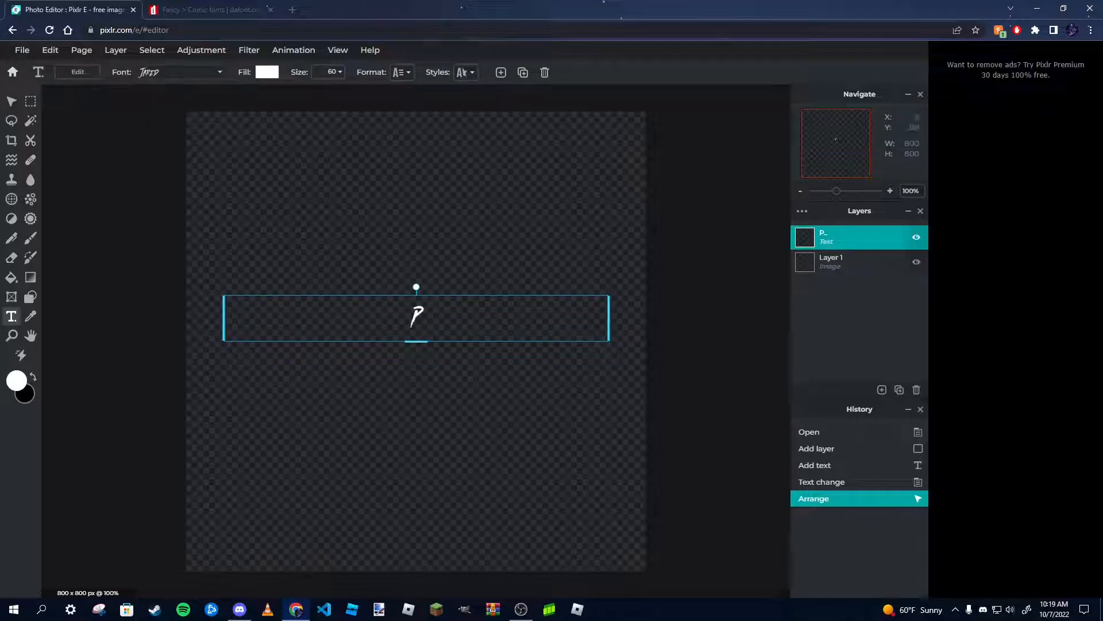
pyautogui.click(201, 72)
pyautogui.scroll(5, 177, 201)
pyautogui.scroll(10, 177, 196)
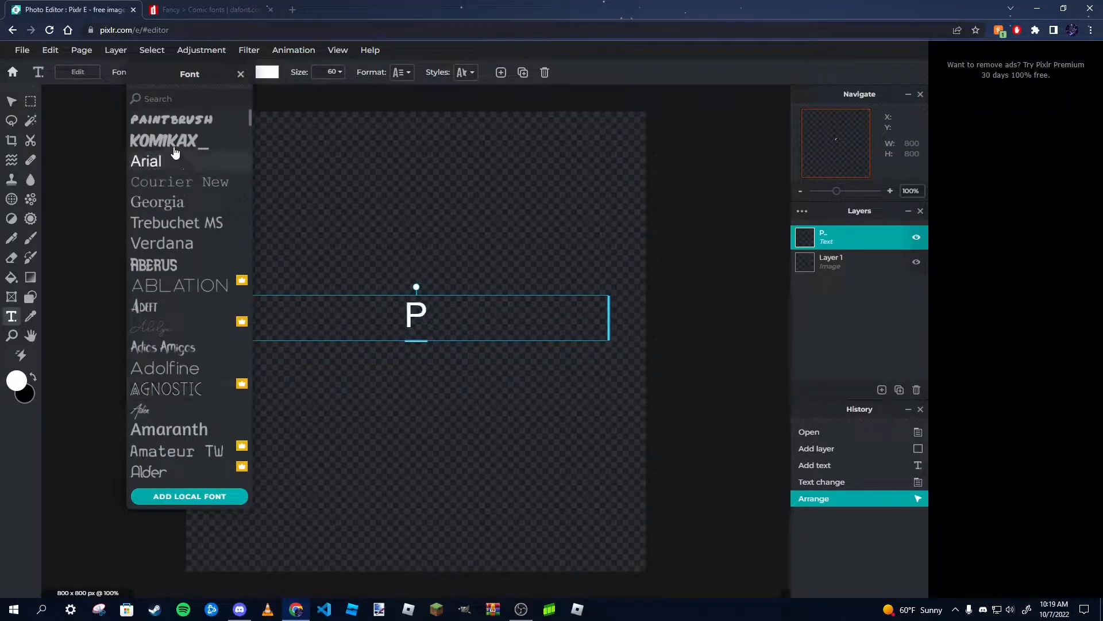
pyautogui.click(181, 120)
pyautogui.press('Escape')
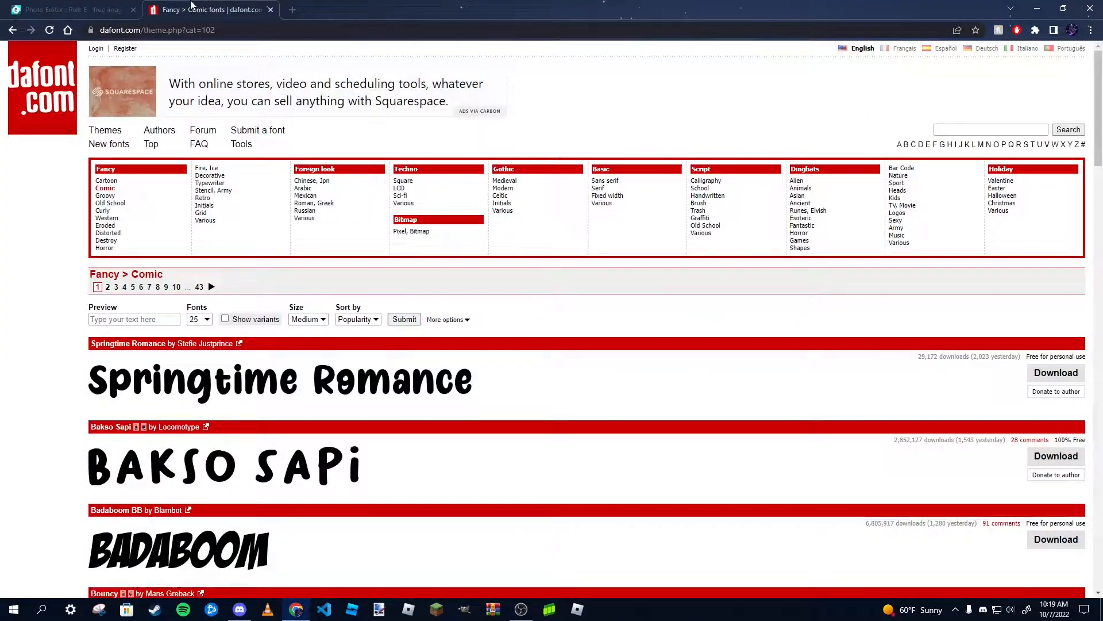
# Switch to the DaFont website and load the dafont.com home page.
pyautogui.click(213, 9)
pyautogui.click(154, 31)
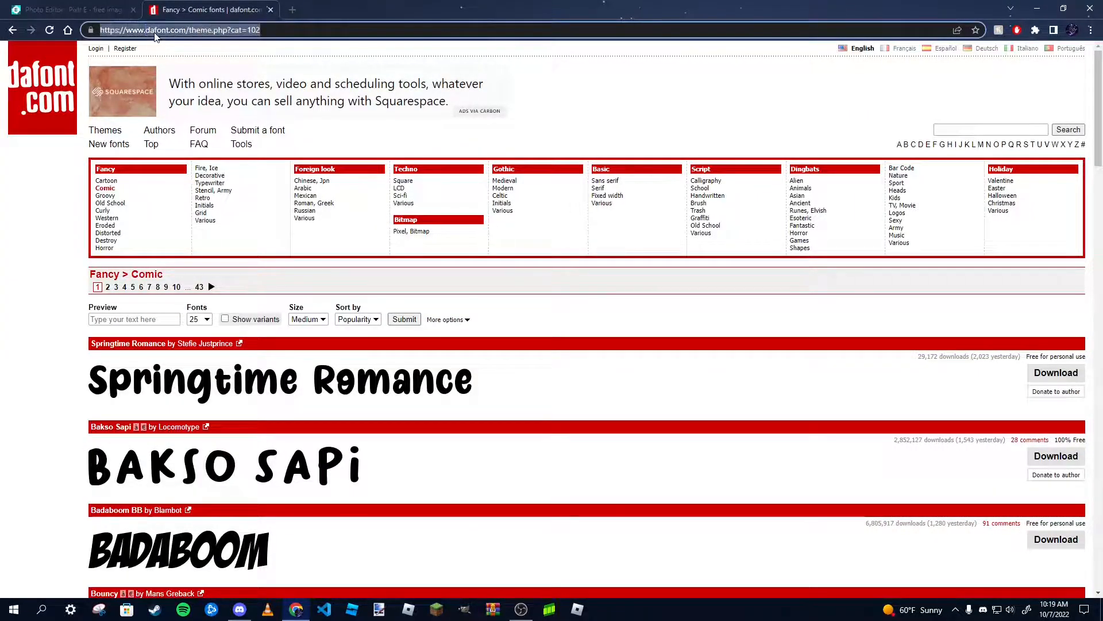
pyautogui.write('dafont')
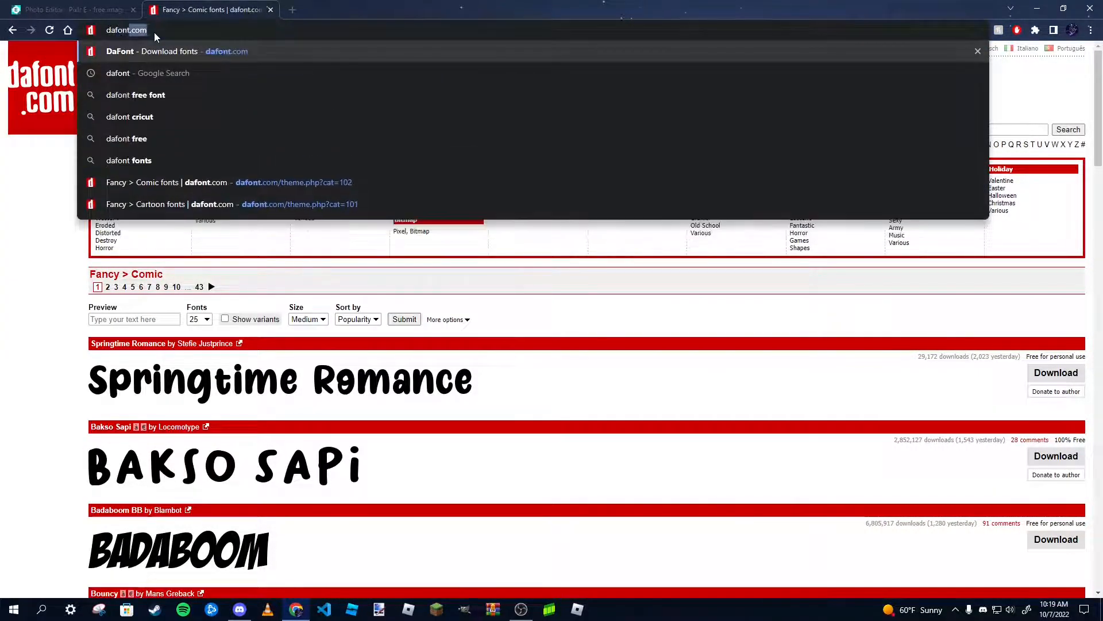
pyautogui.write('.com')
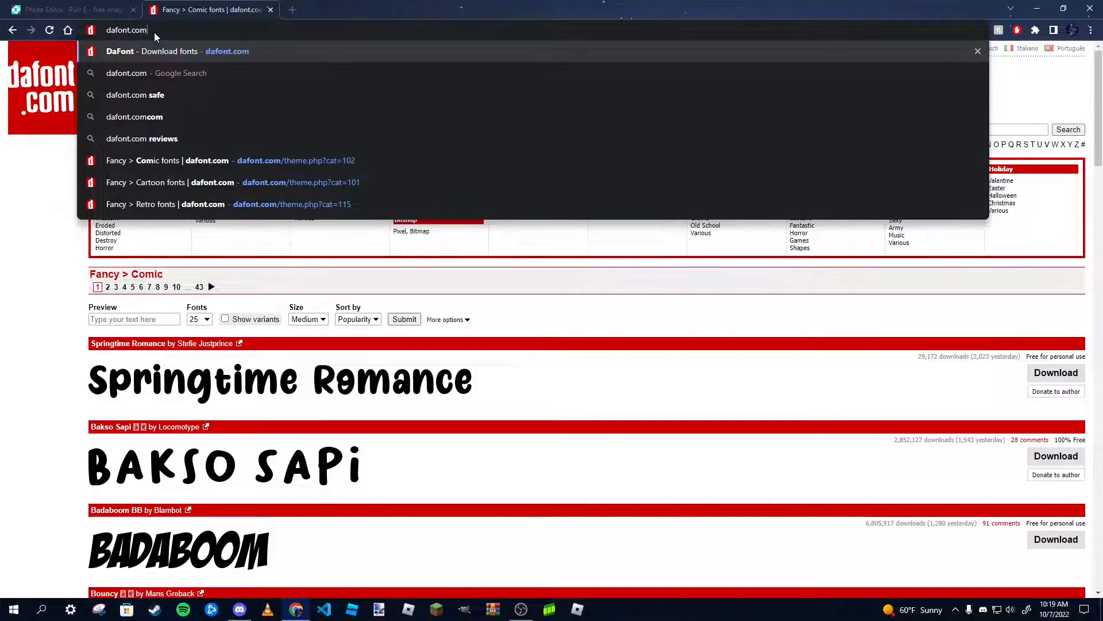
pyautogui.press('Return')
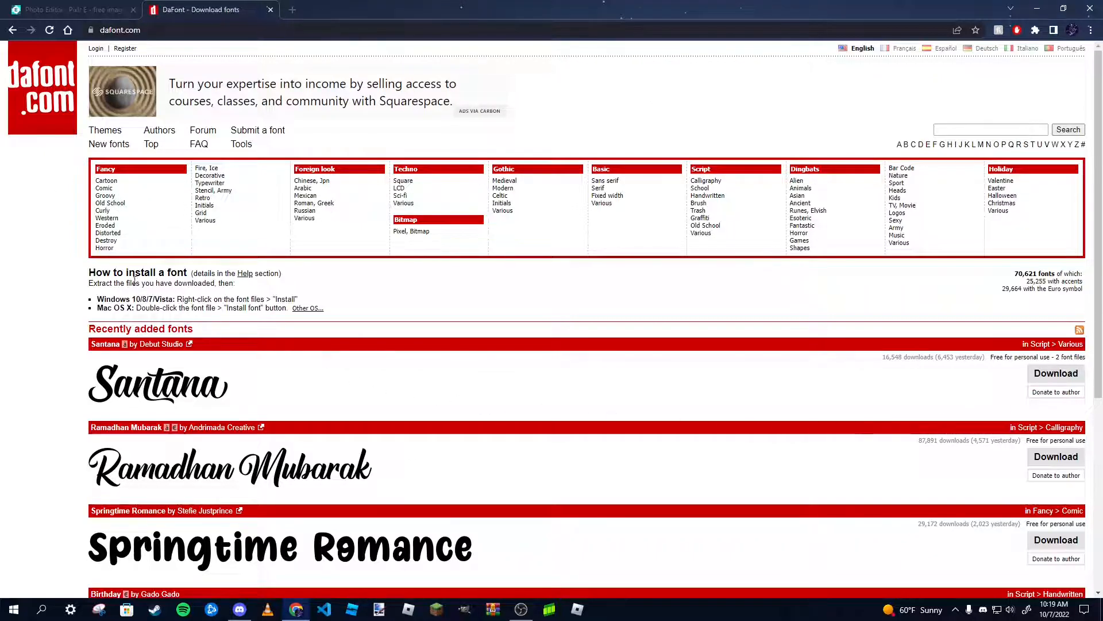
pyautogui.moveTo(1014, 273); pyautogui.dragTo(1050, 274)
pyautogui.click(1004, 278)
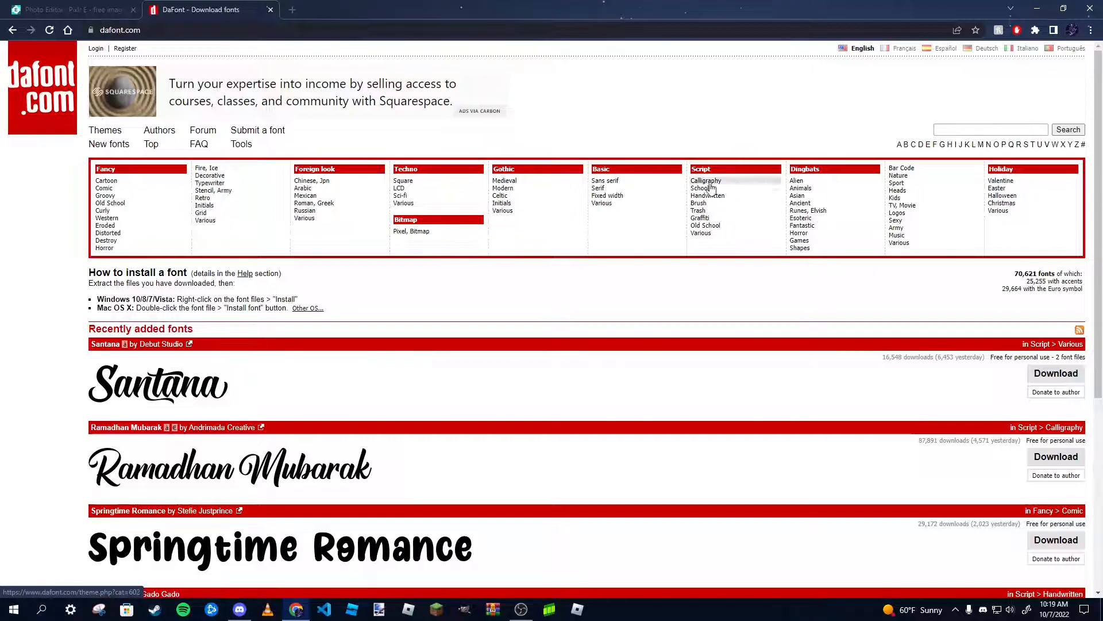
# Open DaFont's Brush category under Script and look through its fonts.
pyautogui.click(700, 203)
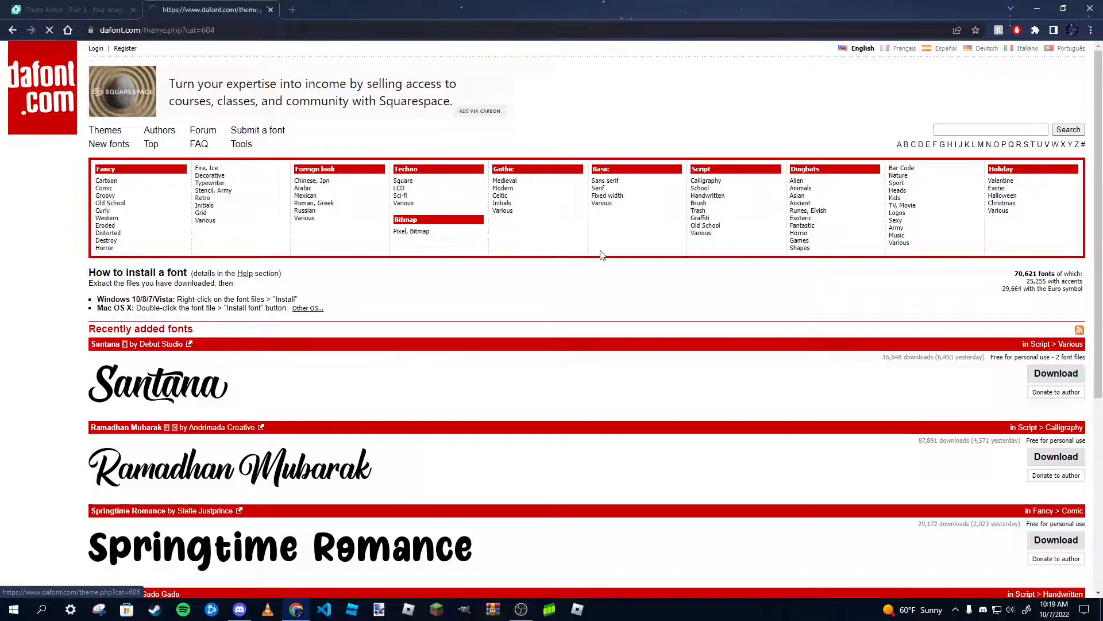
pyautogui.scroll(-8, 401, 422)
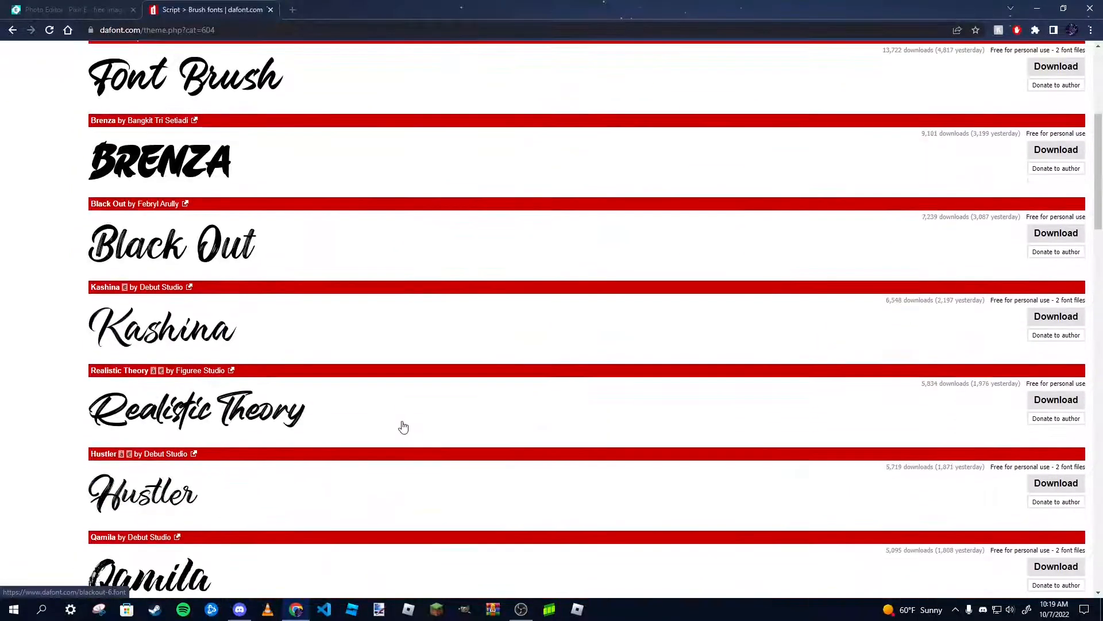
pyautogui.scroll(8, 387, 428)
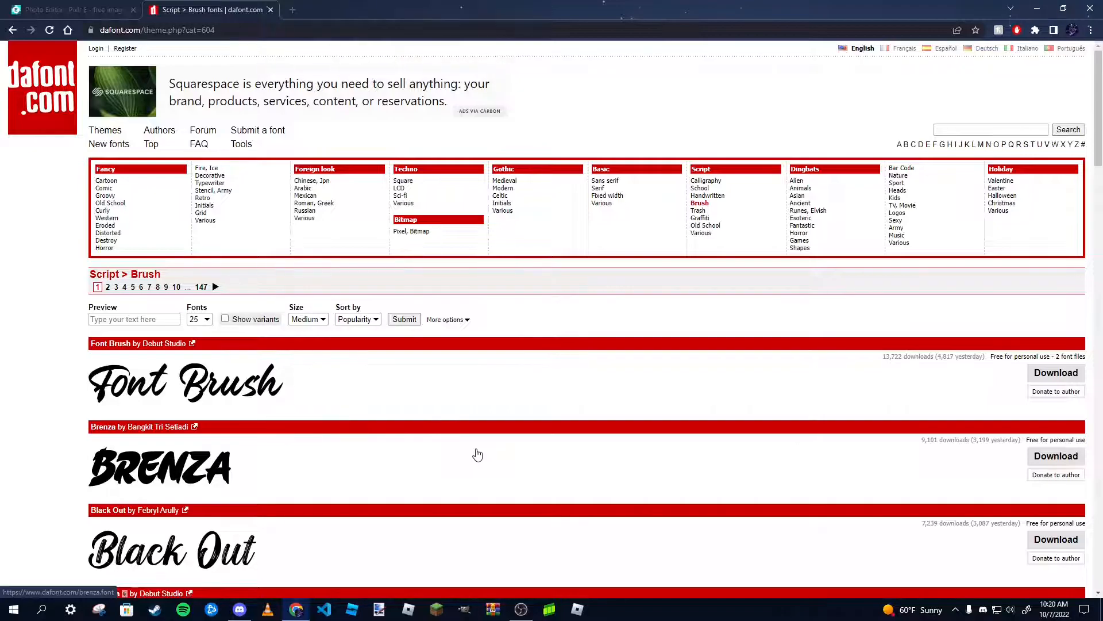
# Open DaFont's Comic category under Fancy and look through its fonts.
pyautogui.click(116, 192)
pyautogui.scroll(-16, 138, 388)
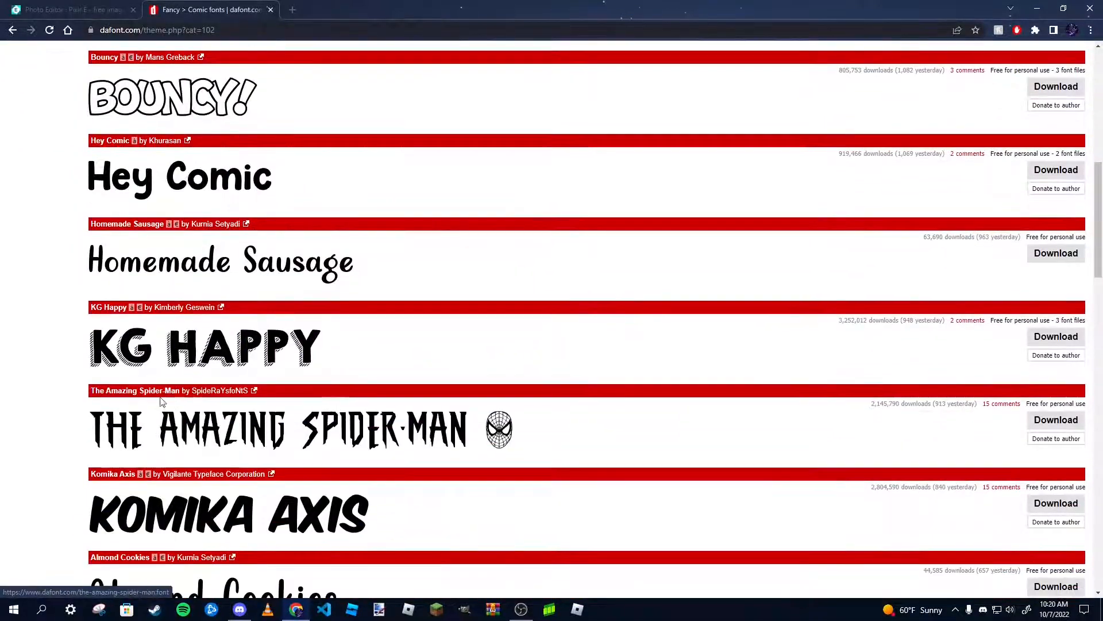
pyautogui.scroll(16, 138, 388)
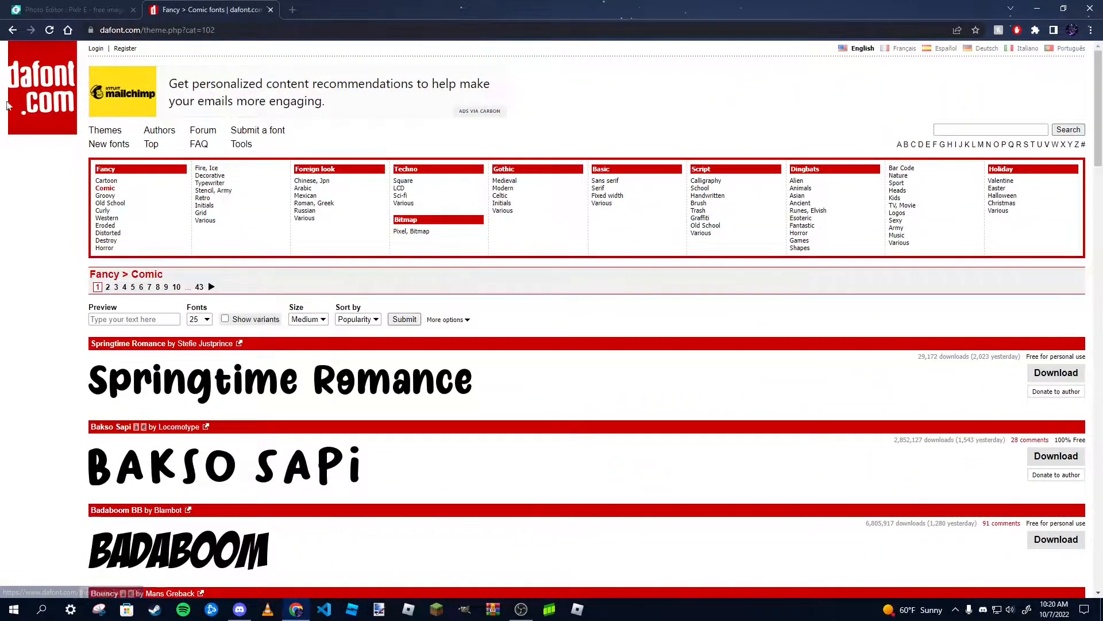
# Switch to the desktop and preview the downloaded font file KOMIKAX_.ttf, closing the preview when done.
pyautogui.moveTo(456, 10); pyautogui.dragTo(411, 148)
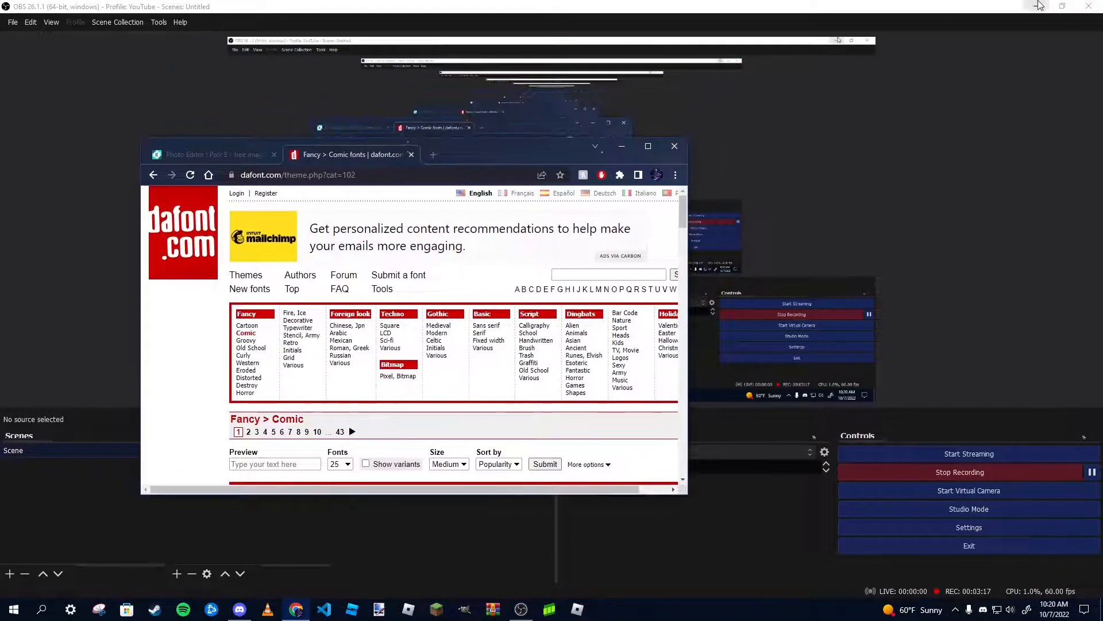
pyautogui.click(1037, 5)
pyautogui.doubleClick(806, 259)
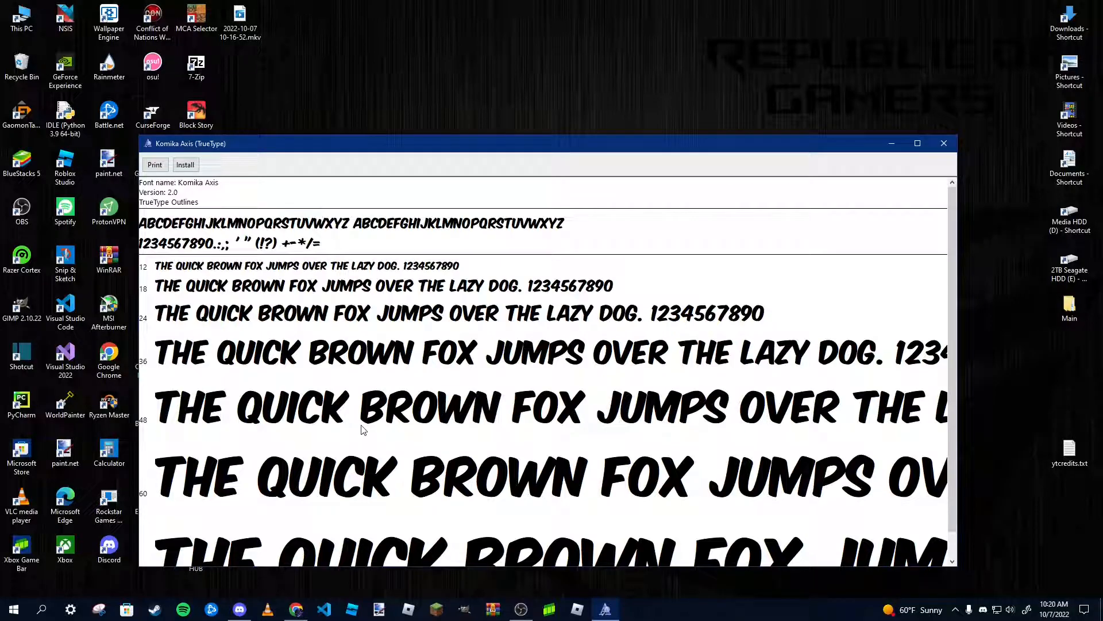
pyautogui.click(943, 144)
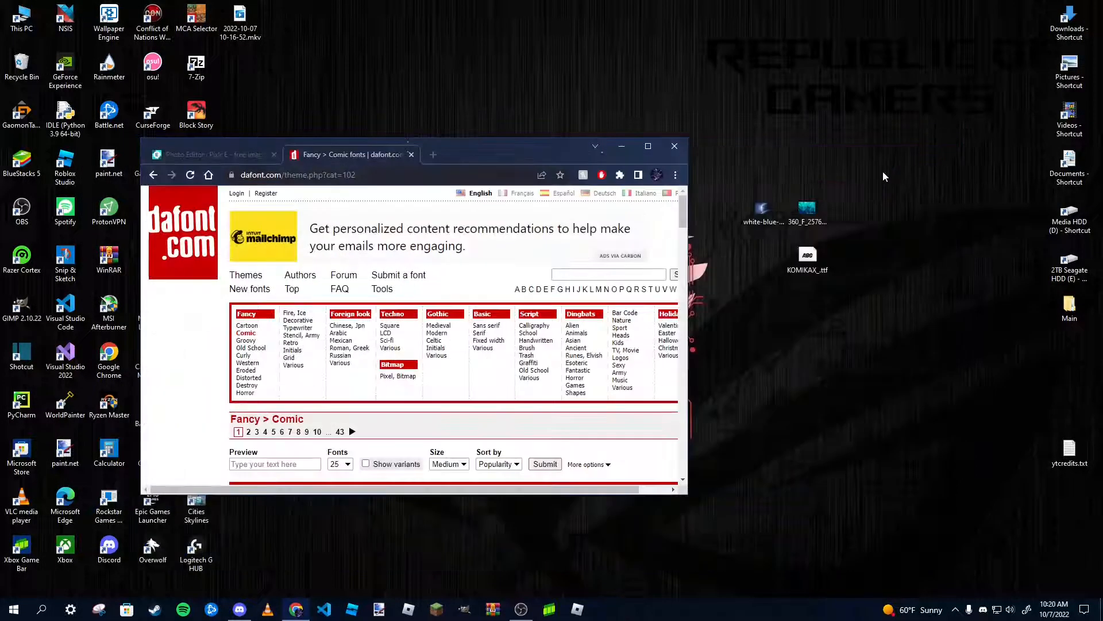
# Return to the Pixlr E editor with the DaFont page closed, and open the font list for the P text layer.
pyautogui.doubleClick(550, 142)
pyautogui.click(16, 6)
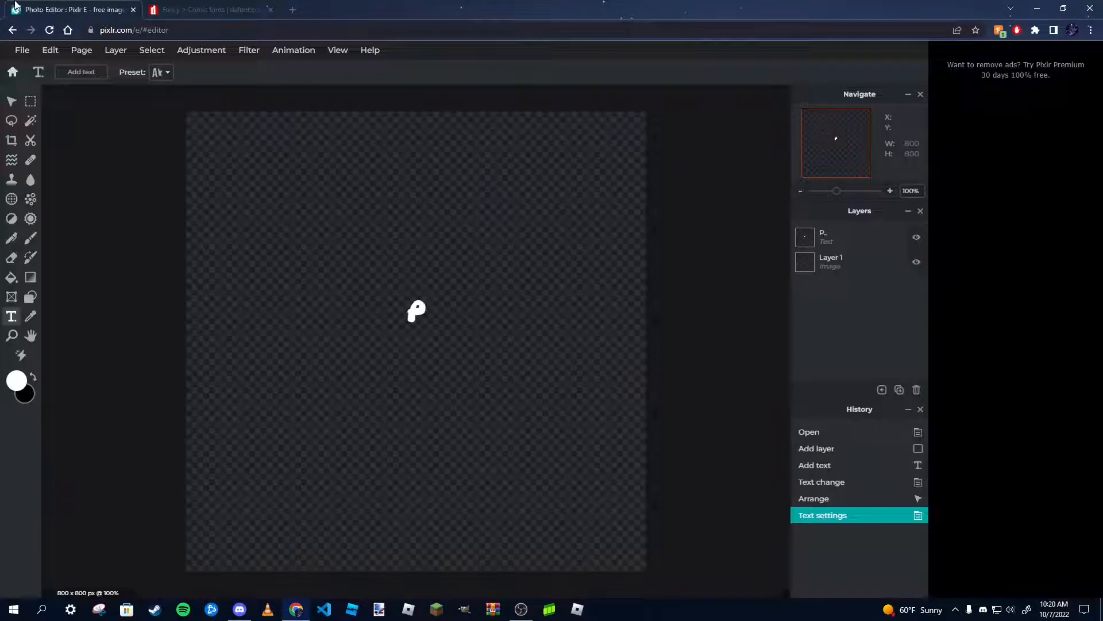
pyautogui.click(270, 10)
pyautogui.click(416, 311)
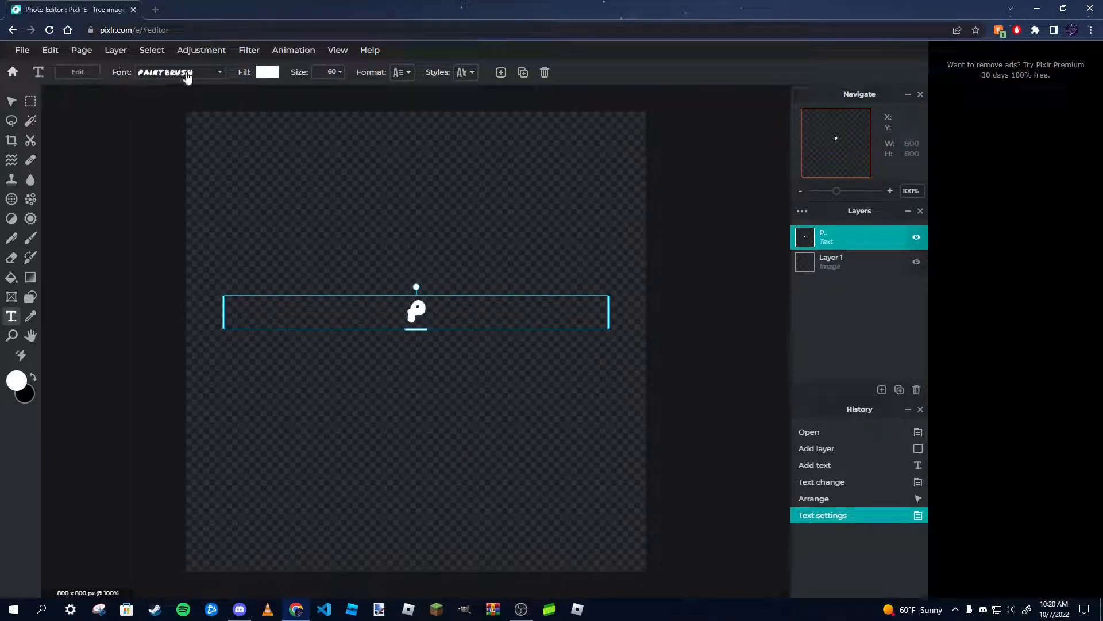
pyautogui.click(187, 74)
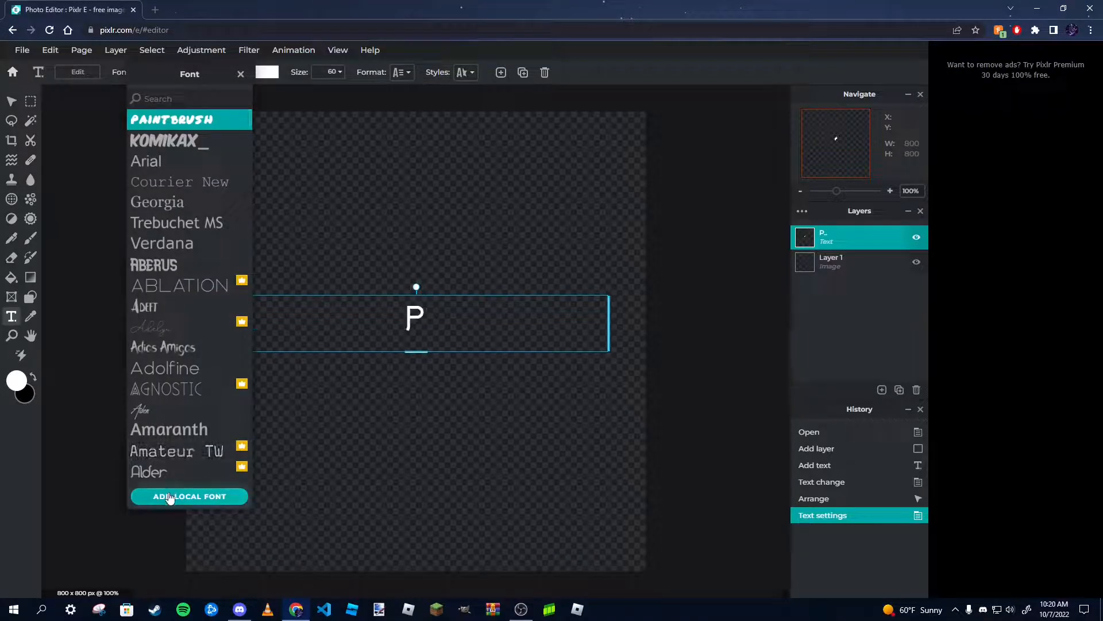
pyautogui.click(230, 497)
pyautogui.scroll(-5, 220, 146)
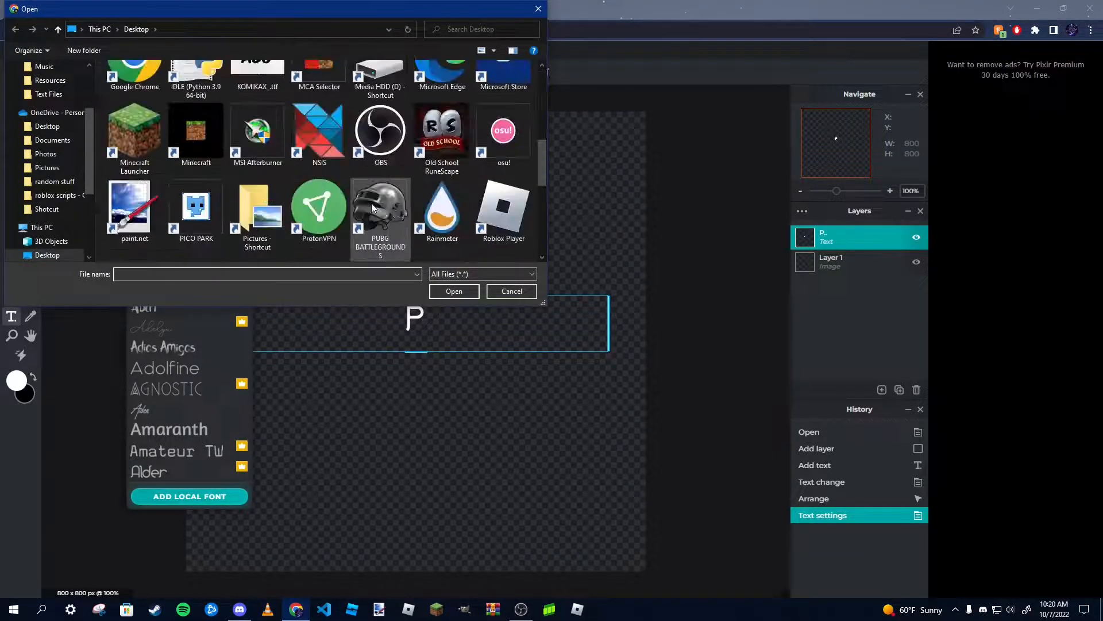
pyautogui.scroll(1, 220, 146)
pyautogui.click(196, 92)
pyautogui.click(257, 91)
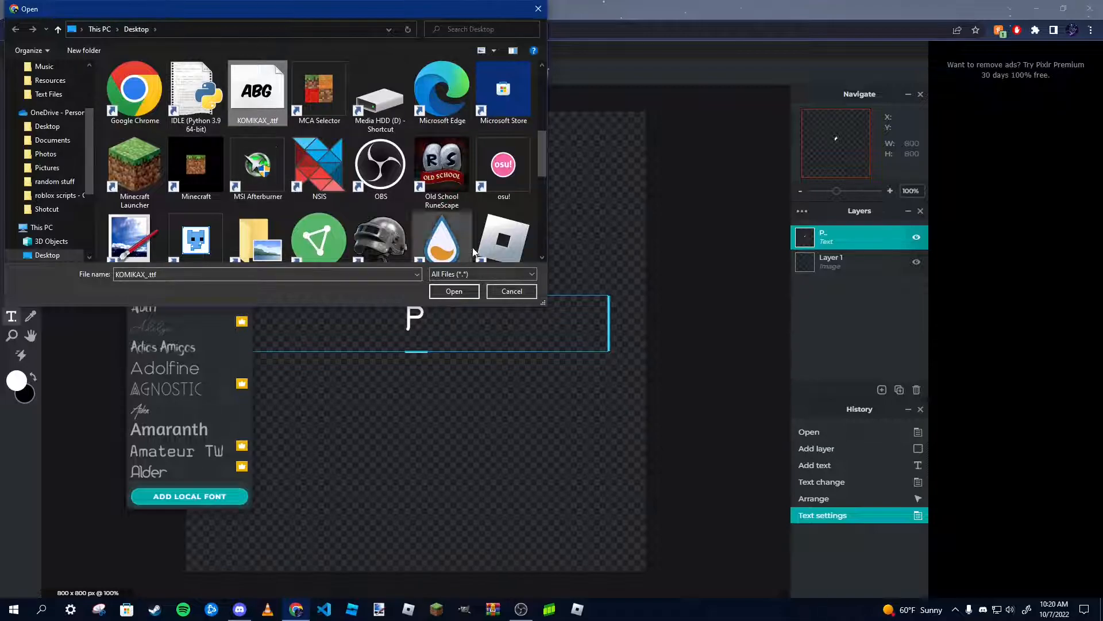
pyautogui.click(537, 8)
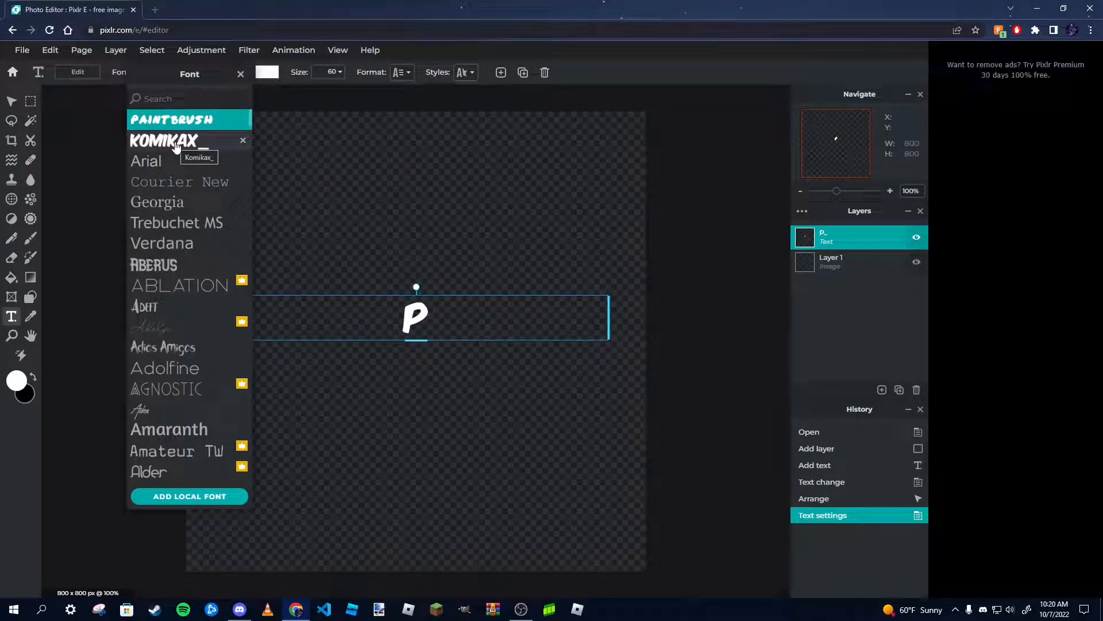
# Set the font of the P text layer to Komikax_.
pyautogui.click(176, 147)
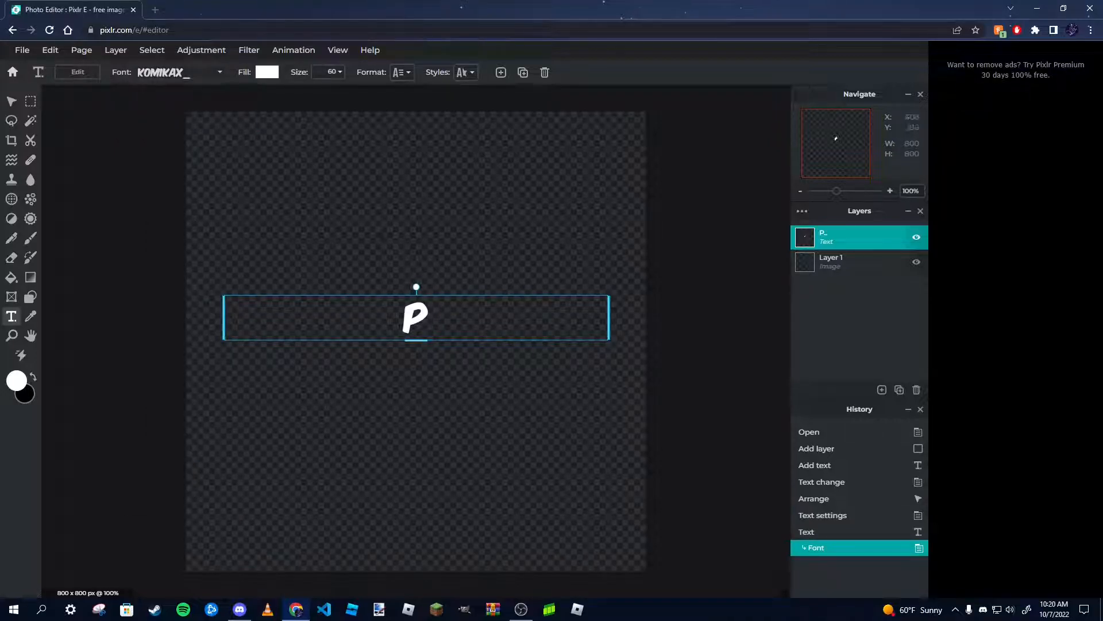
pyautogui.moveTo(485, 315)
pyautogui.mouseDown()
pyautogui.moveTo(501, 316)
pyautogui.moveTo(482, 315)
pyautogui.mouseUp()
pyautogui.doubleClick(440, 317)
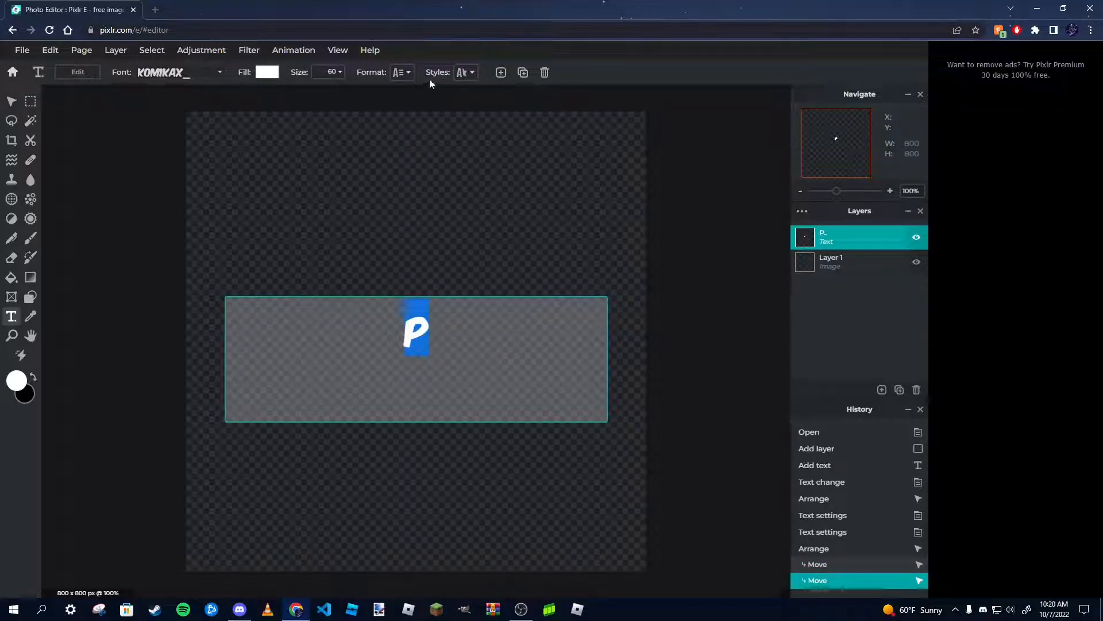
pyautogui.click(462, 73)
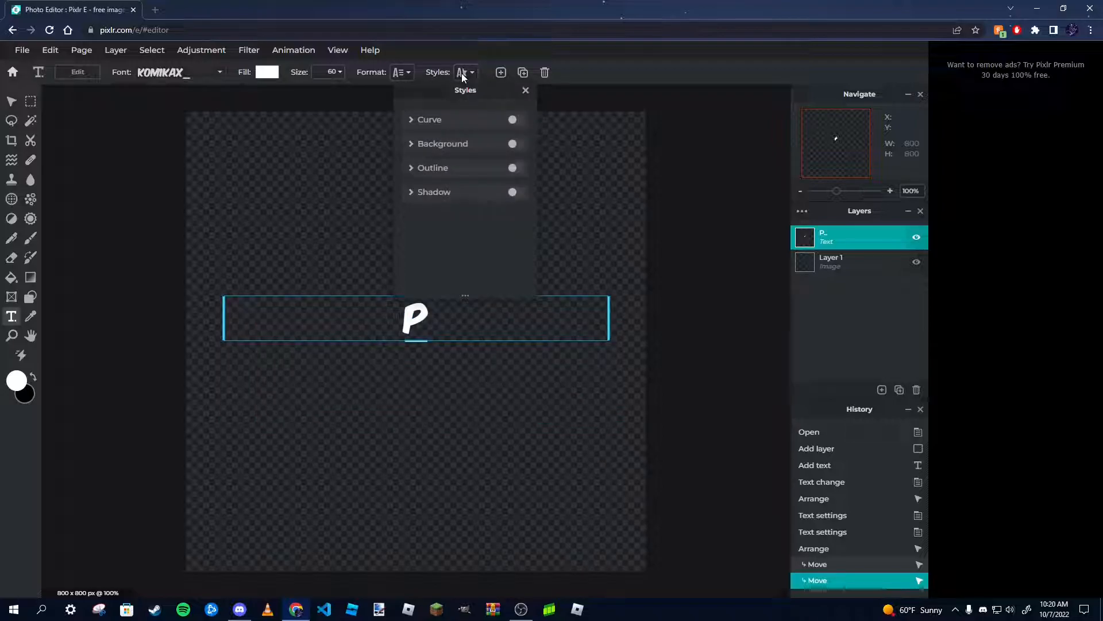
pyautogui.click(460, 73)
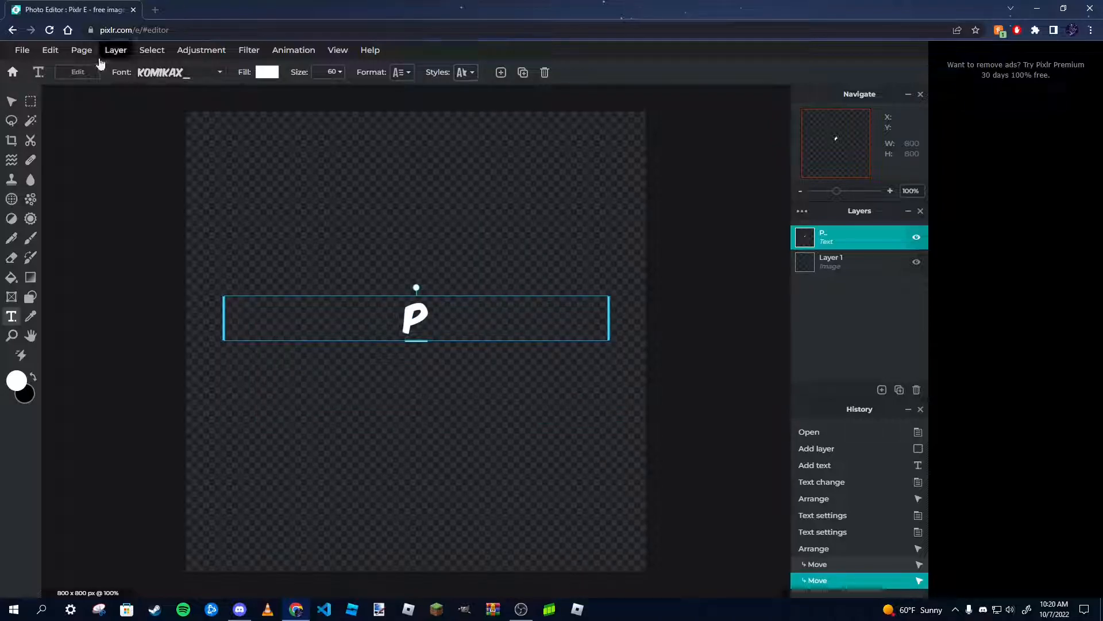
# Enlarge the P text to size 467 and move it up on the canvas.
pyautogui.click(327, 72)
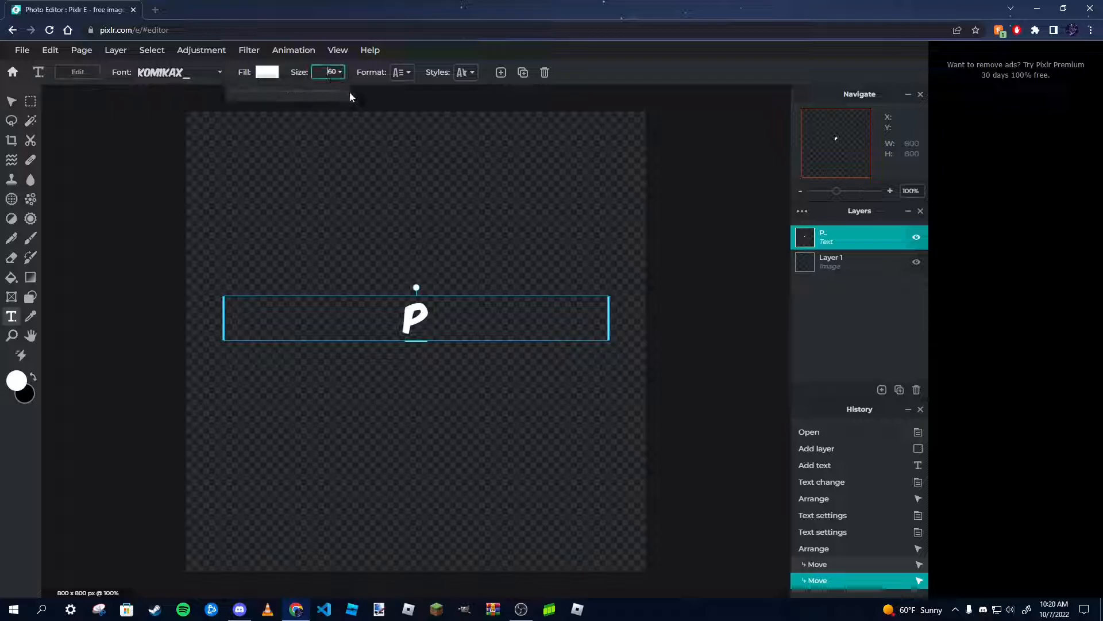
pyautogui.moveTo(266, 91); pyautogui.dragTo(322, 92)
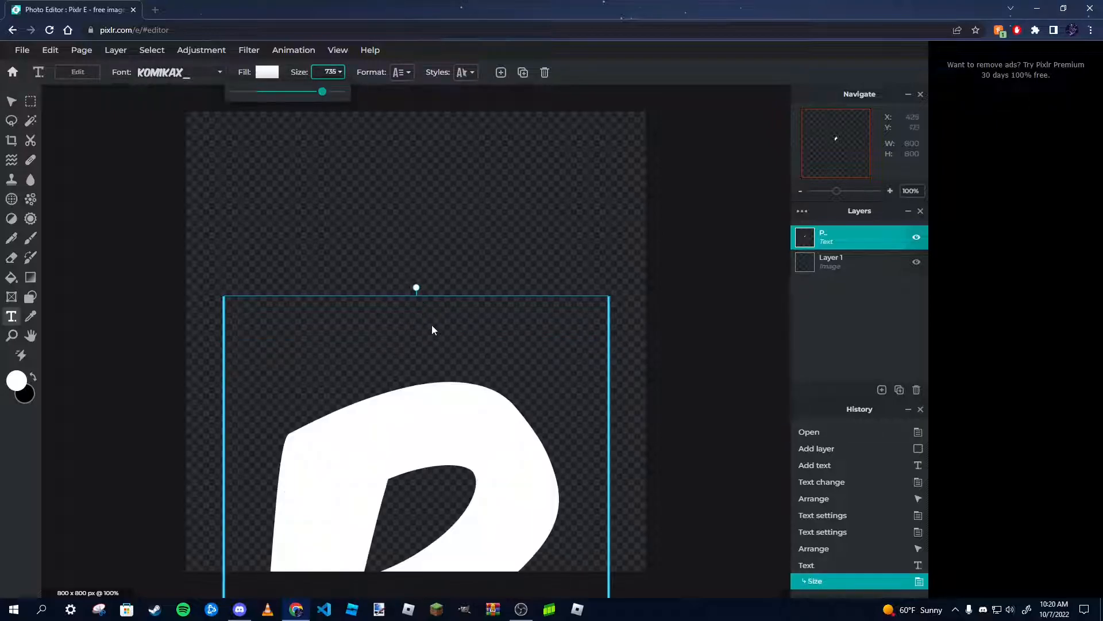
pyautogui.moveTo(433, 408); pyautogui.dragTo(451, 217)
pyautogui.click(336, 72)
pyautogui.moveTo(321, 92); pyautogui.dragTo(308, 96)
# Narrow the text box to fit around the P and place it in the centre of the canvas.
pyautogui.moveTo(403, 232); pyautogui.dragTo(391, 293)
pyautogui.moveTo(629, 322); pyautogui.dragTo(485, 324)
pyautogui.moveTo(353, 153); pyautogui.dragTo(419, 138)
pyautogui.moveTo(418, 515); pyautogui.dragTo(419, 485)
pyautogui.moveTo(413, 331); pyautogui.dragTo(407, 354)
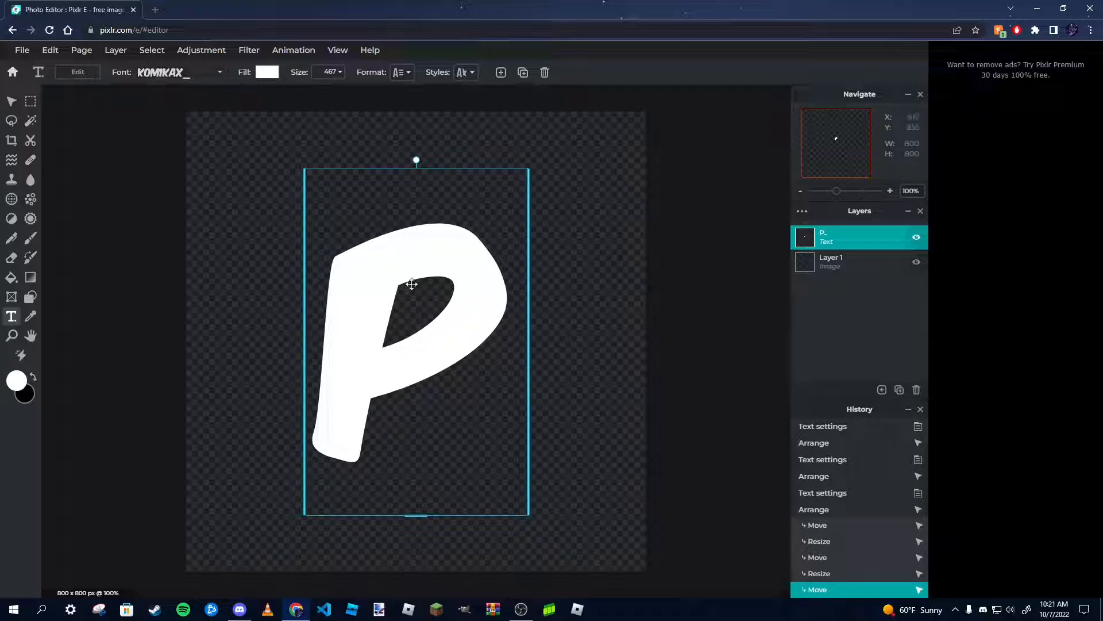
# Rasterize the P text layer into an image layer.
pyautogui.rightClick(467, 285)
pyautogui.click(430, 235)
pyautogui.rightClick(480, 328)
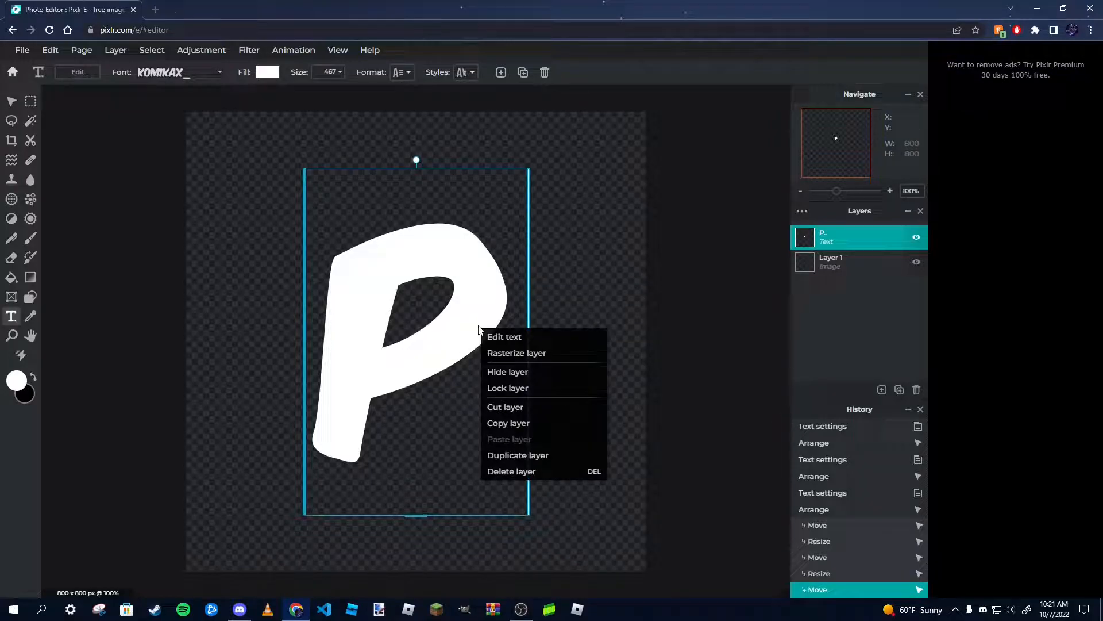
pyautogui.click(510, 357)
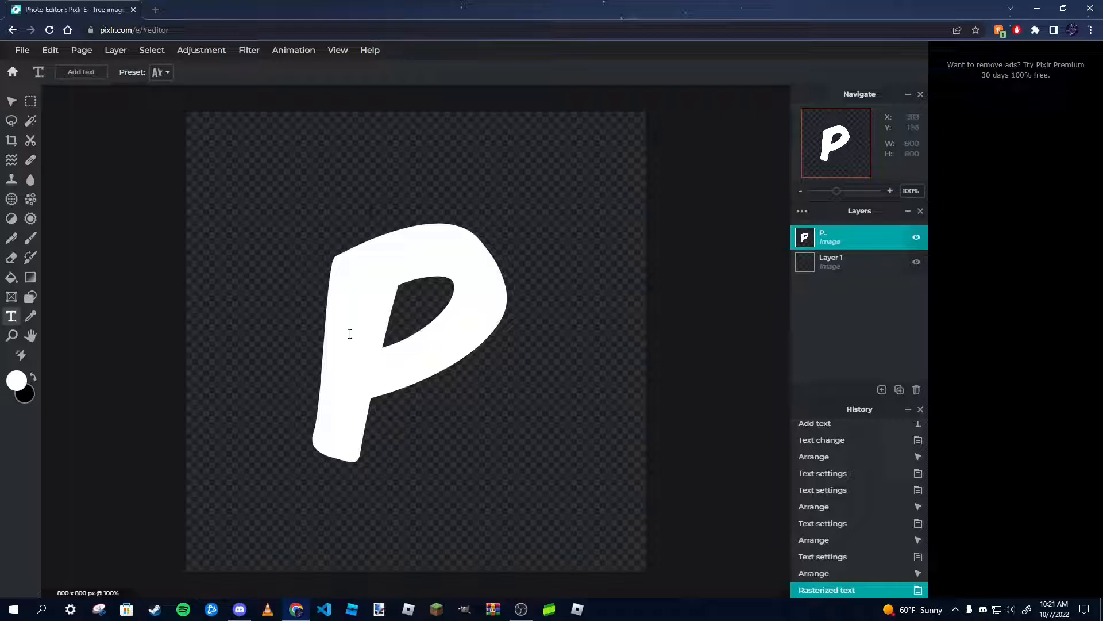
# Search Google for "digital themed pattern" in a new browser tab.
pyautogui.click(155, 10)
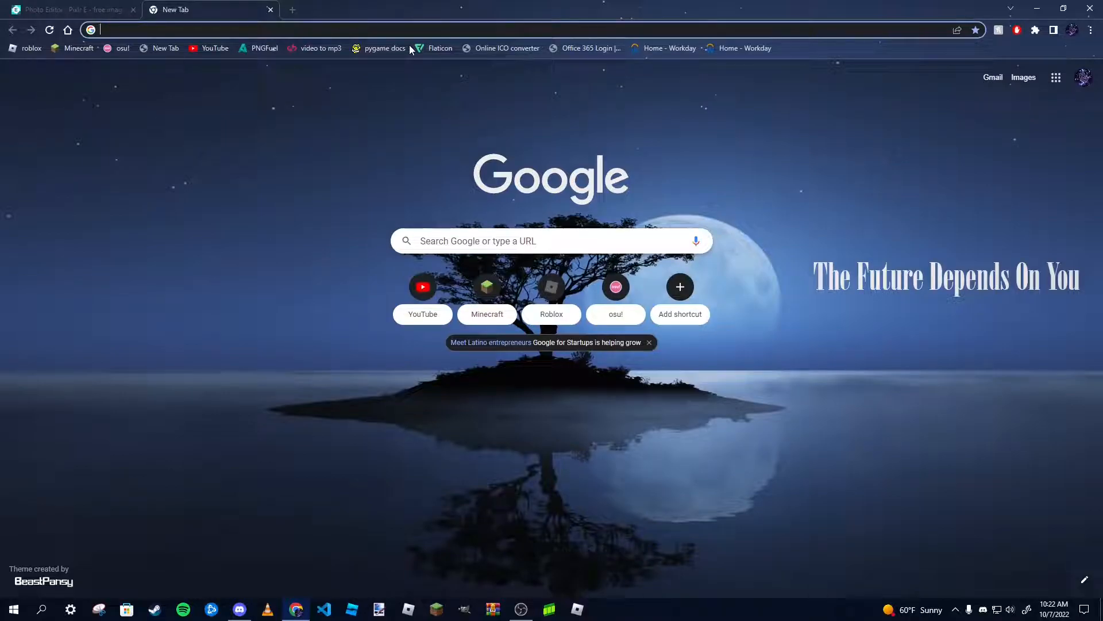
pyautogui.write('digital')
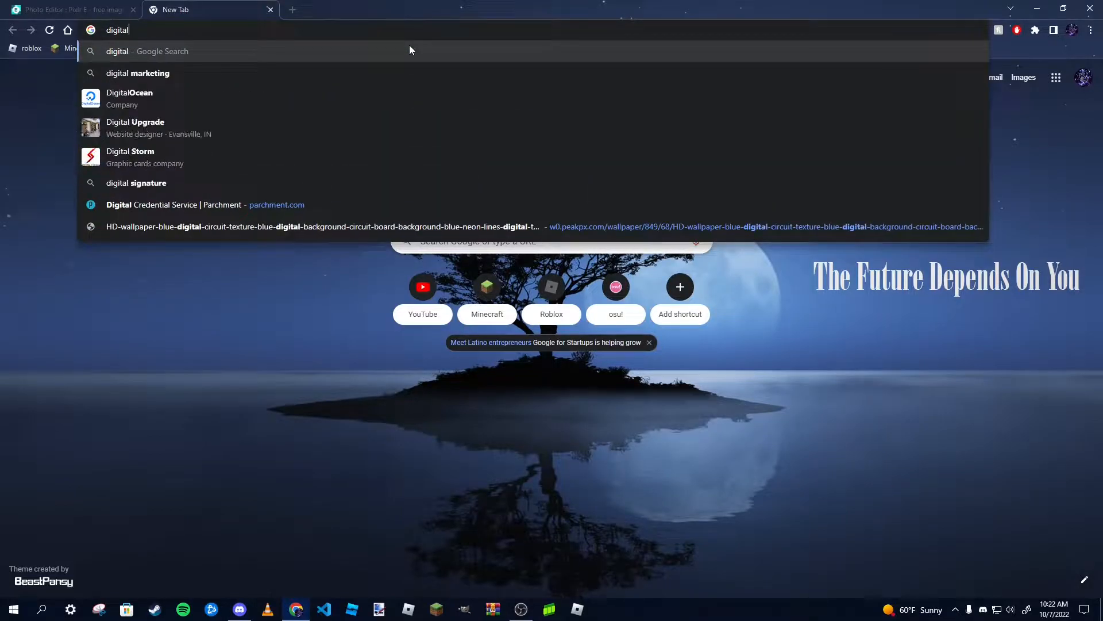
pyautogui.write(' the')
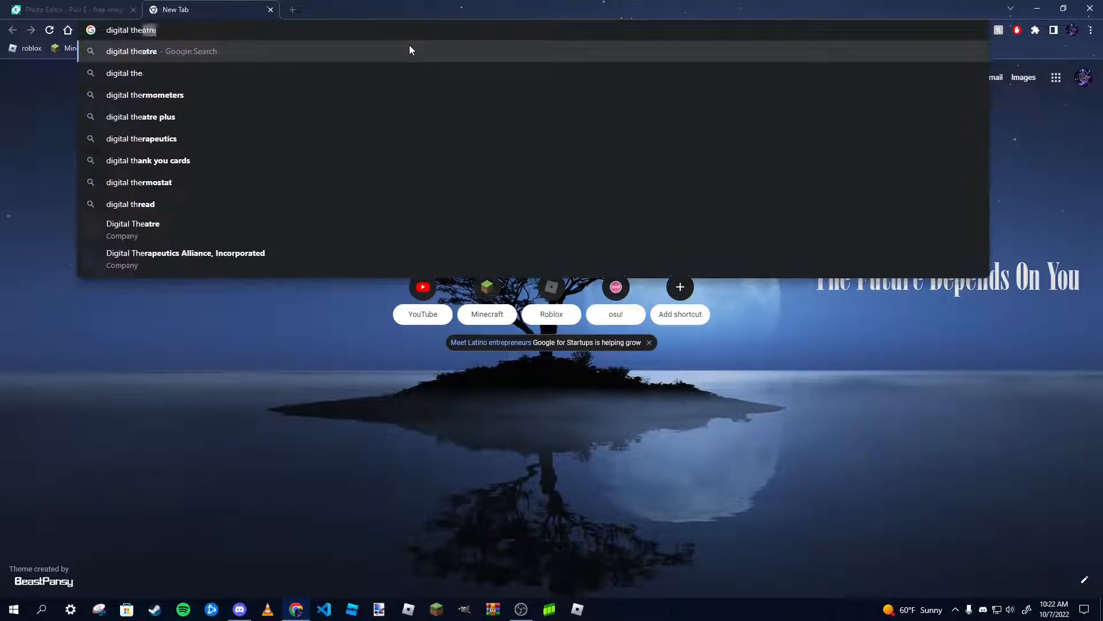
pyautogui.write('med pattern')
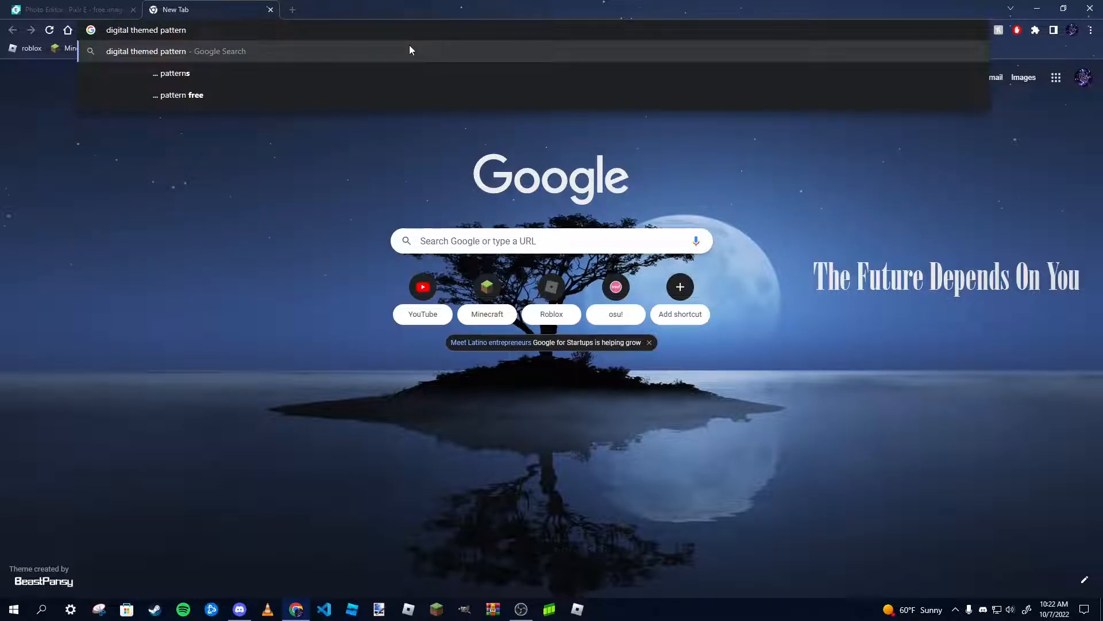
pyautogui.press('Return')
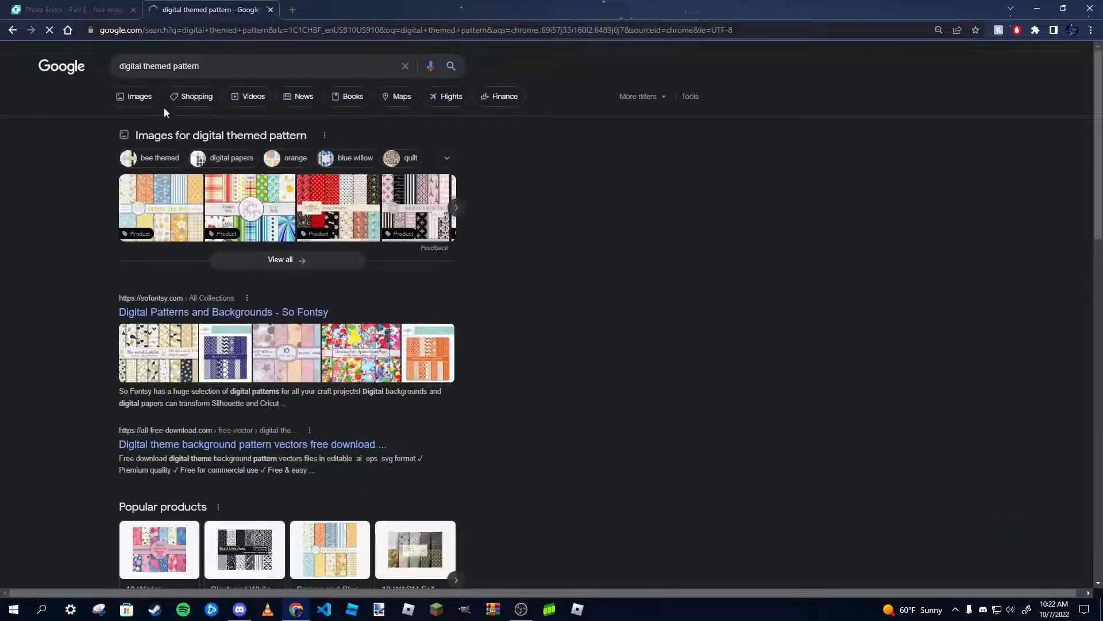
# Change the Google search to "blue digital pattern".
pyautogui.click(142, 67)
pyautogui.doubleClick(153, 67)
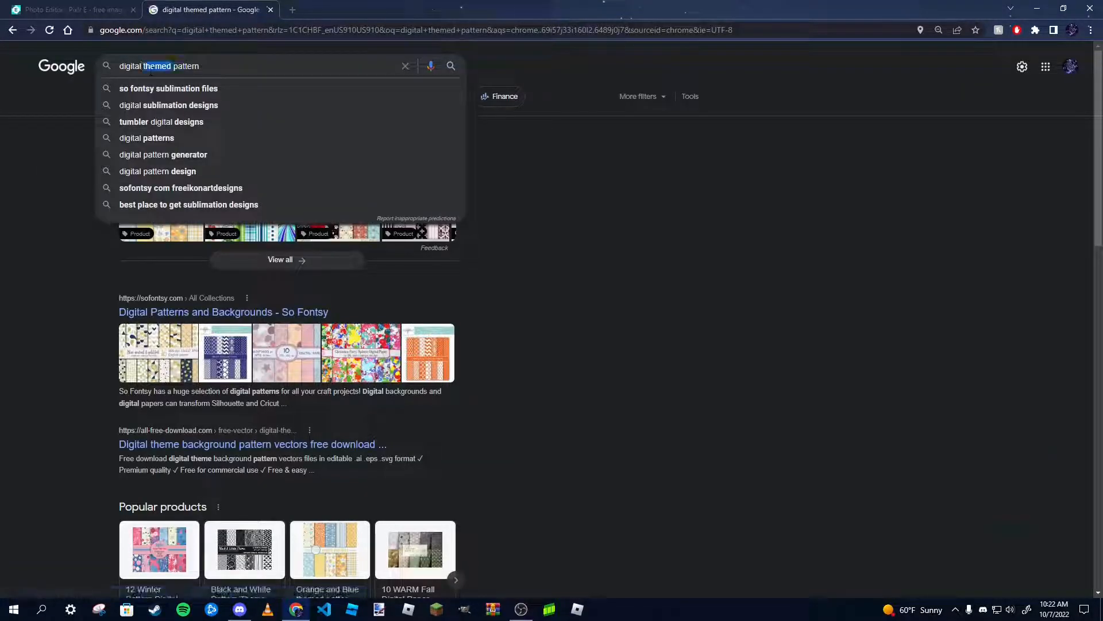
pyautogui.press('BackSpace')
pyautogui.press('BackSpace')
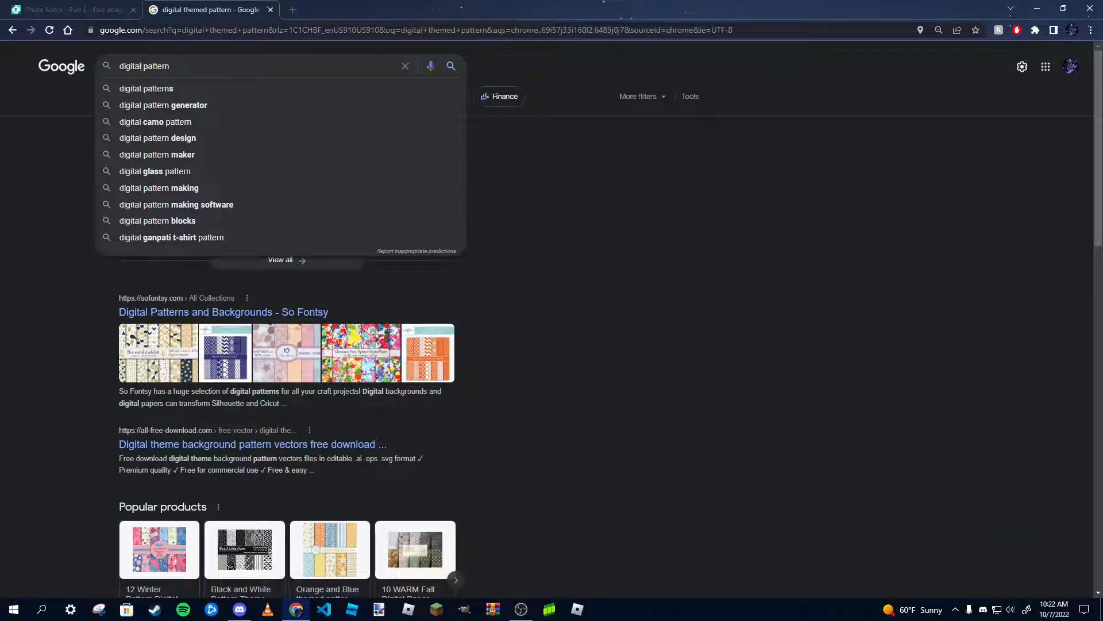
pyautogui.click(120, 66)
pyautogui.write('blue \\')
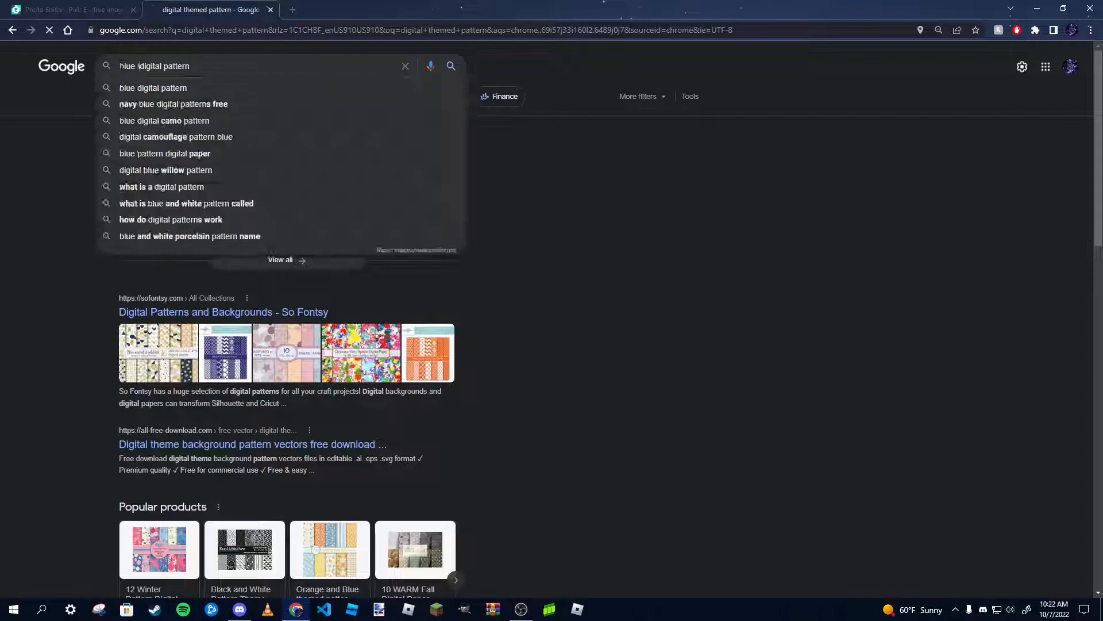
pyautogui.press('Return')
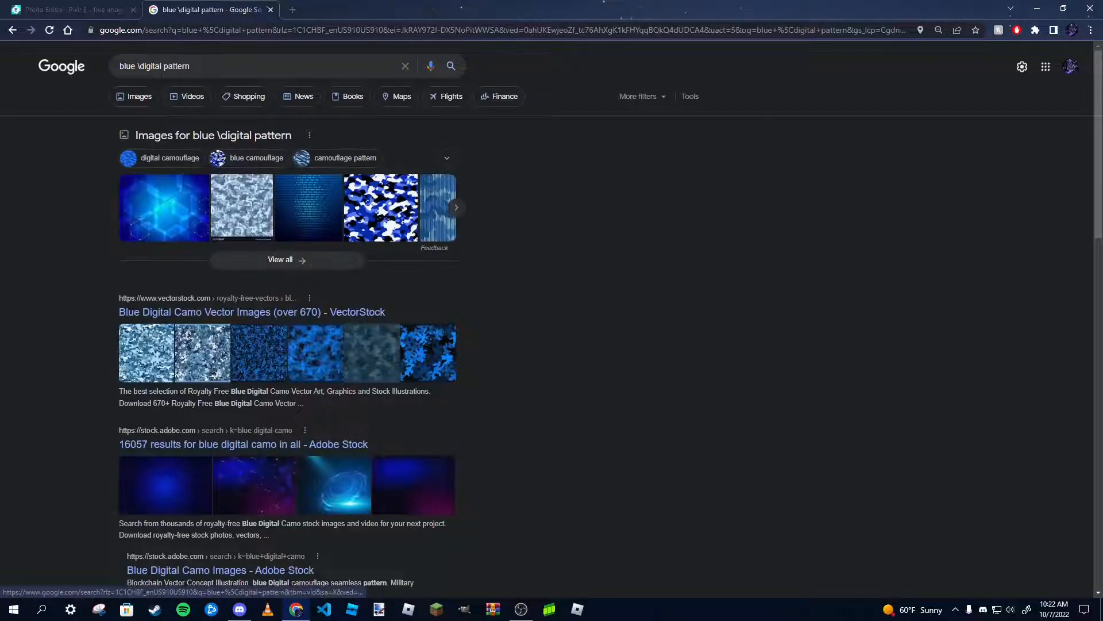
pyautogui.click(138, 65)
pyautogui.press('BackSpace')
pyautogui.press('Return')
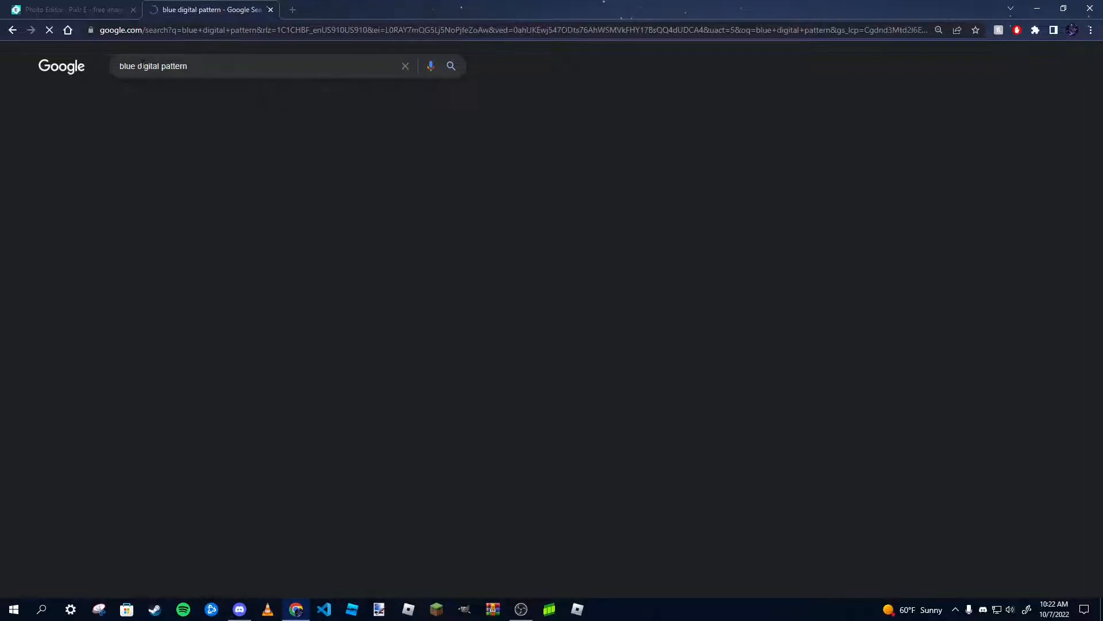
# Open the image results for "blue digital pattern" and look through them for a suitable pattern for the logo.
pyautogui.click(123, 98)
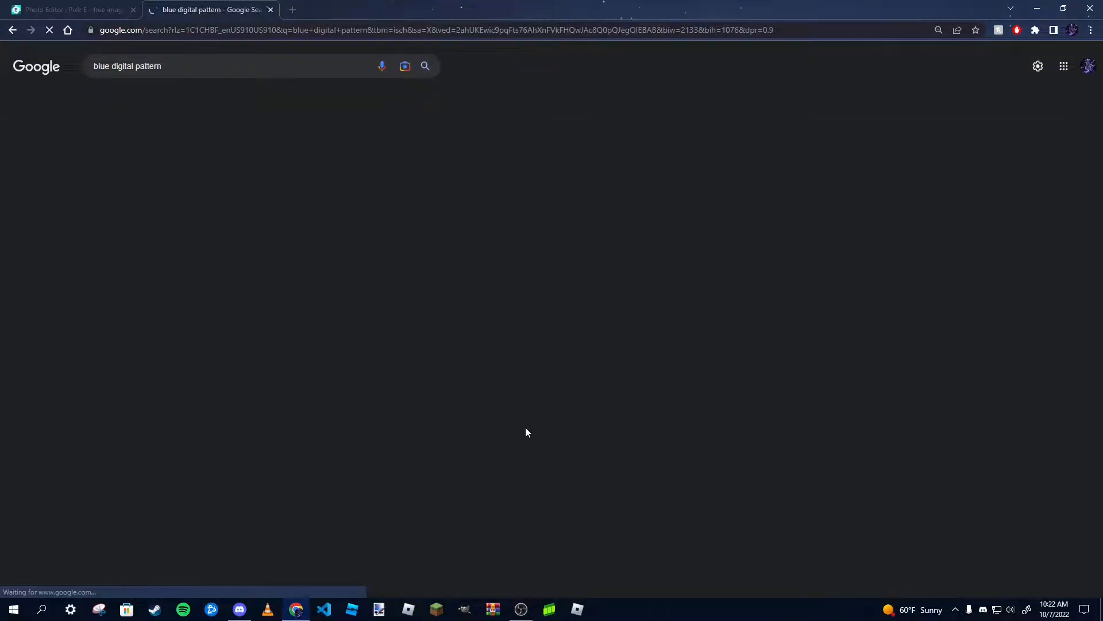
pyautogui.scroll(-8, 526, 432)
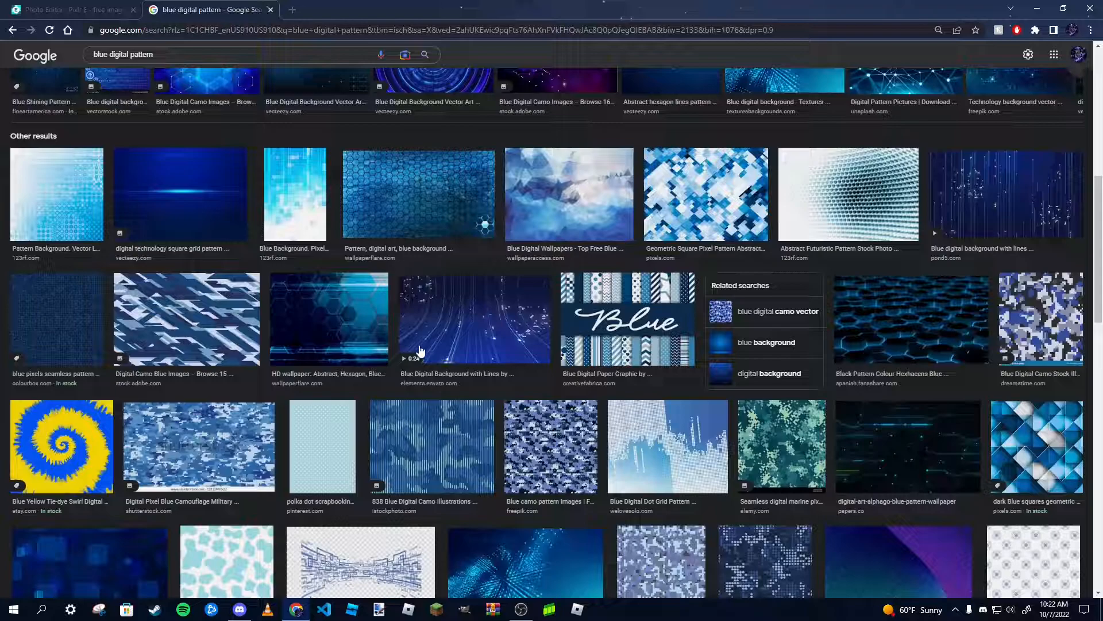
pyautogui.scroll(-15, 420, 350)
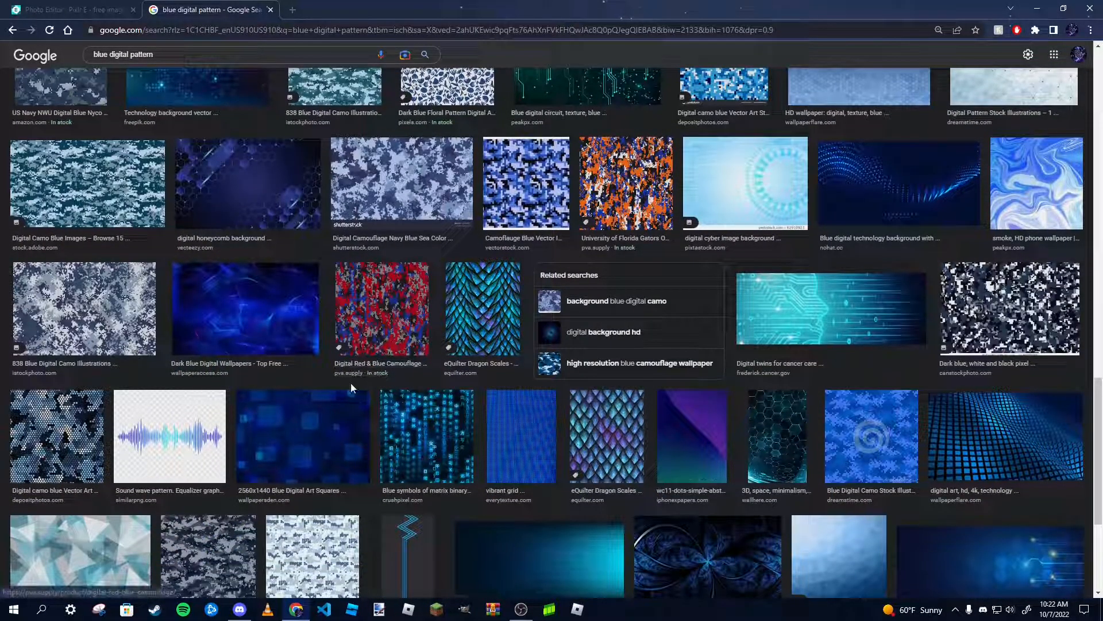
pyautogui.scroll(-1, 301, 424)
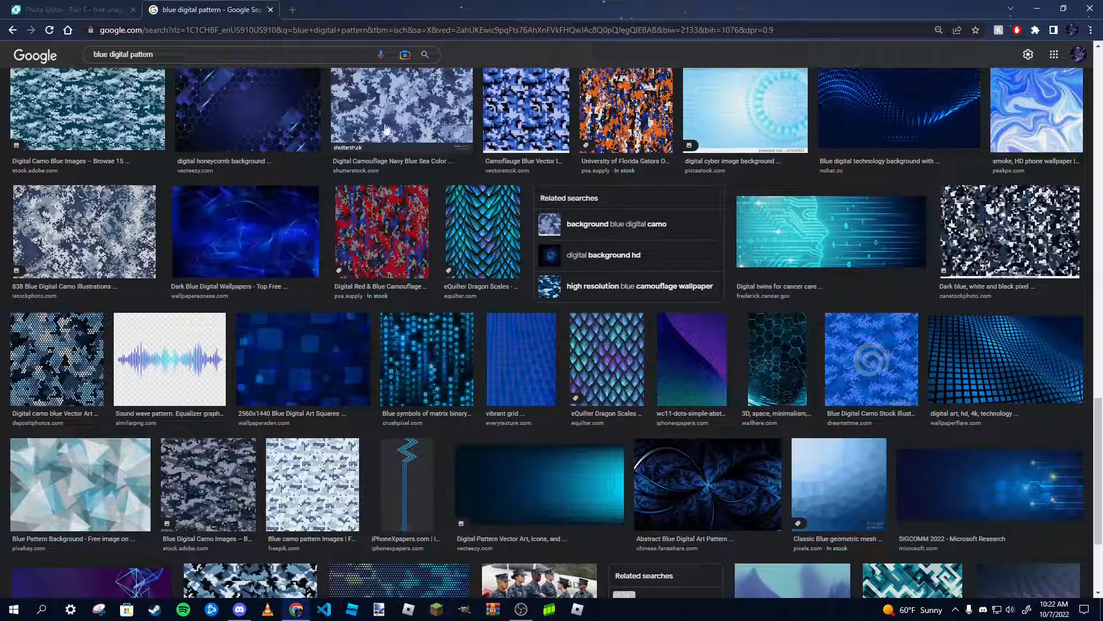
pyautogui.scroll(2, 344, 259)
pyautogui.scroll(-2, 478, 195)
pyautogui.scroll(-3, 478, 196)
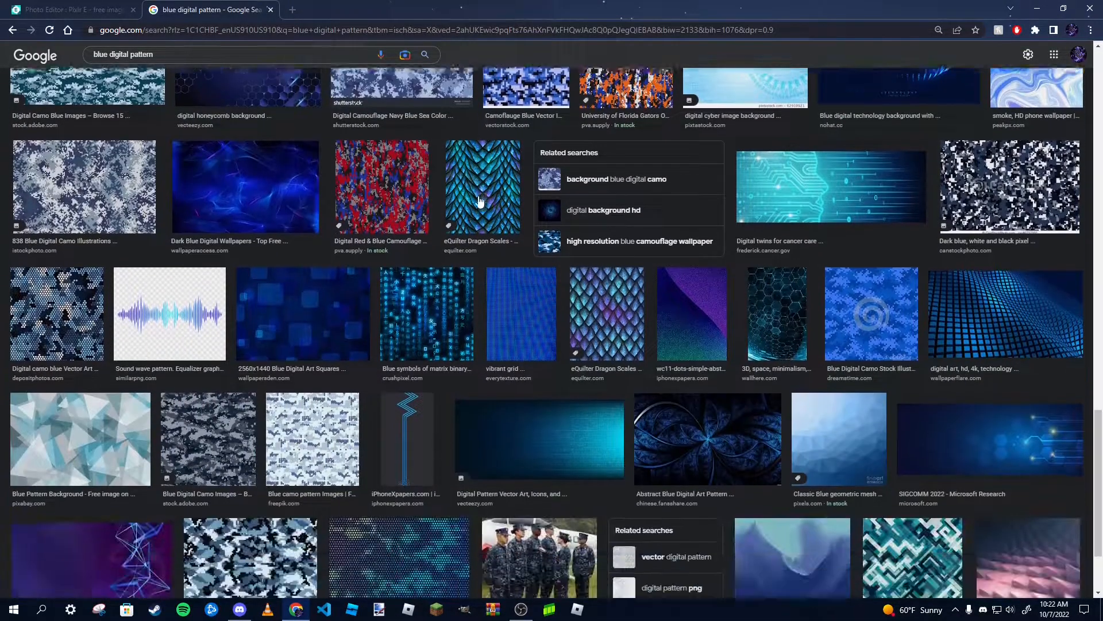
# Look through the remaining blue digital pattern results, close the search tab and return to the Pixlr E editor.
pyautogui.scroll(-15, 478, 195)
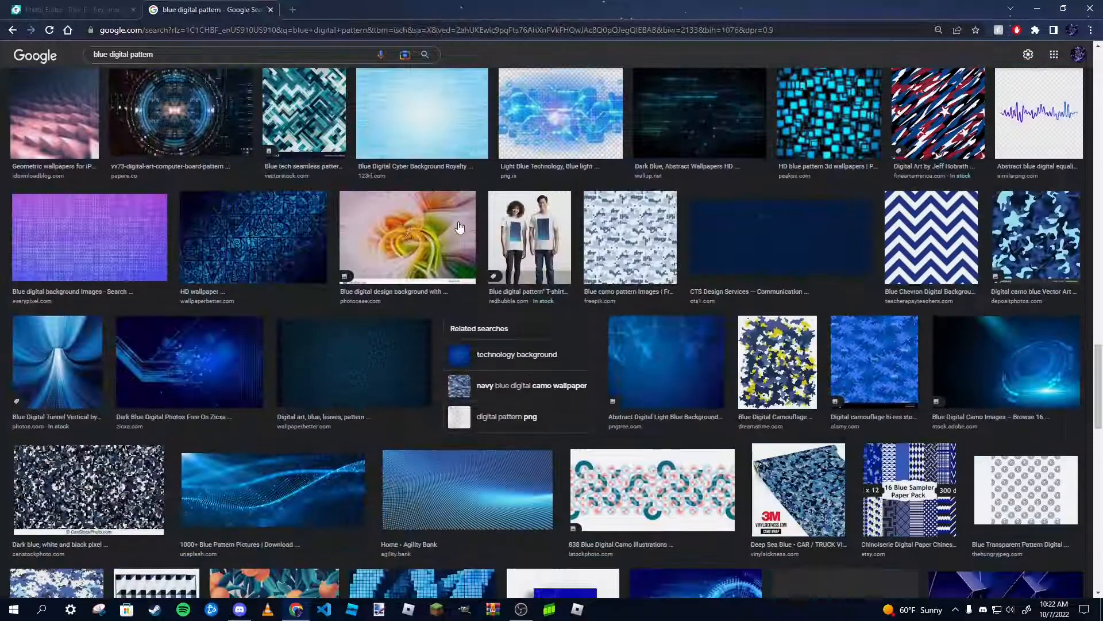
pyautogui.scroll(-1, 437, 352)
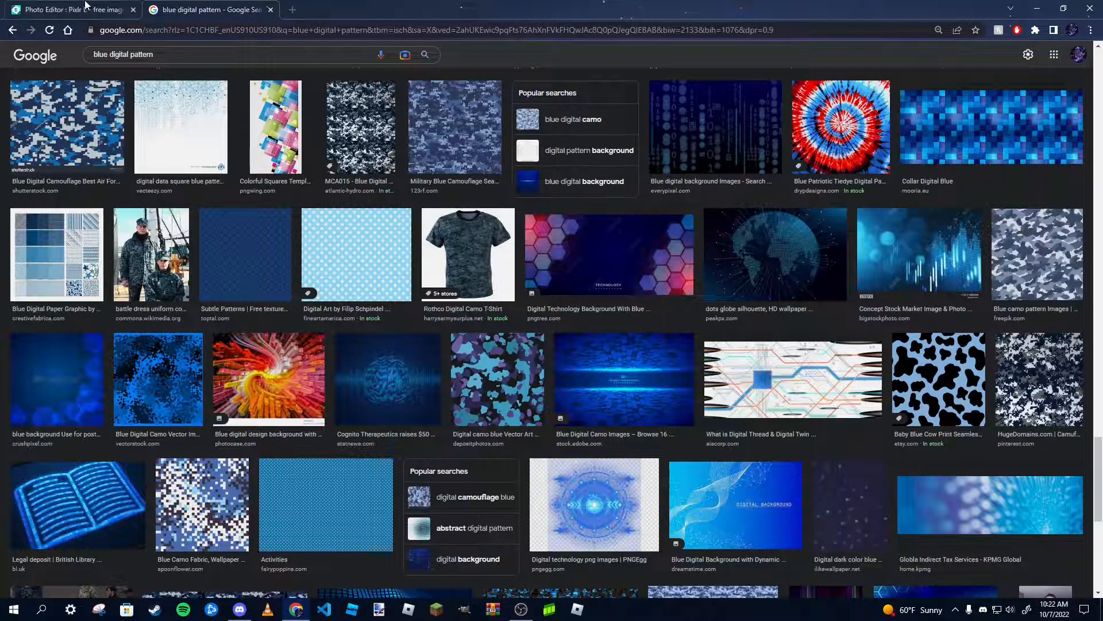
pyautogui.click(86, 6)
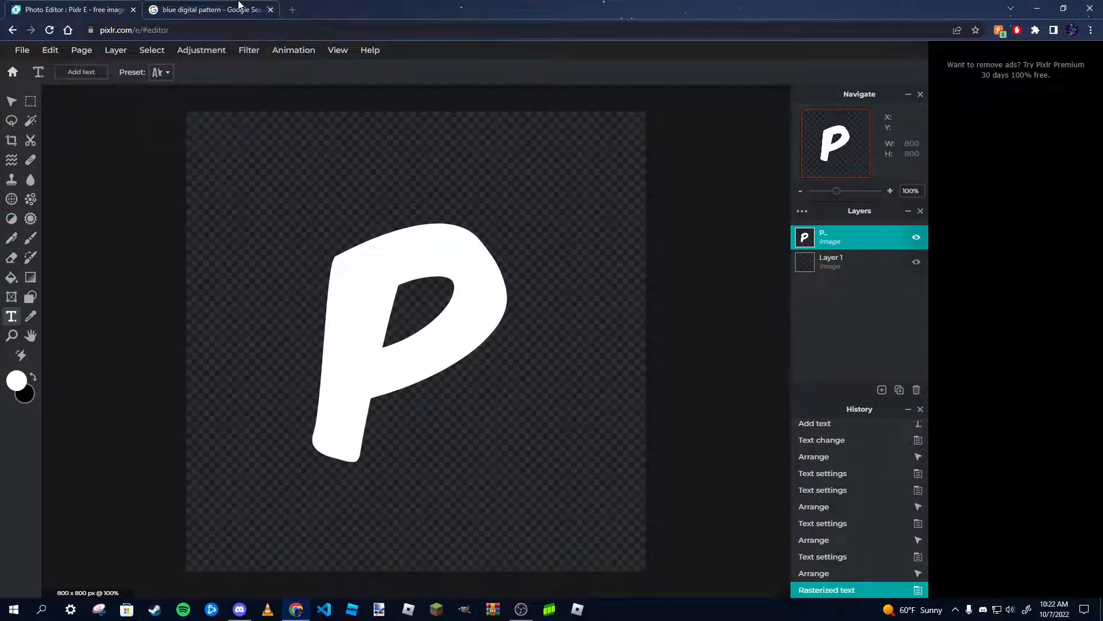
pyautogui.click(270, 10)
pyautogui.doubleClick(393, 11)
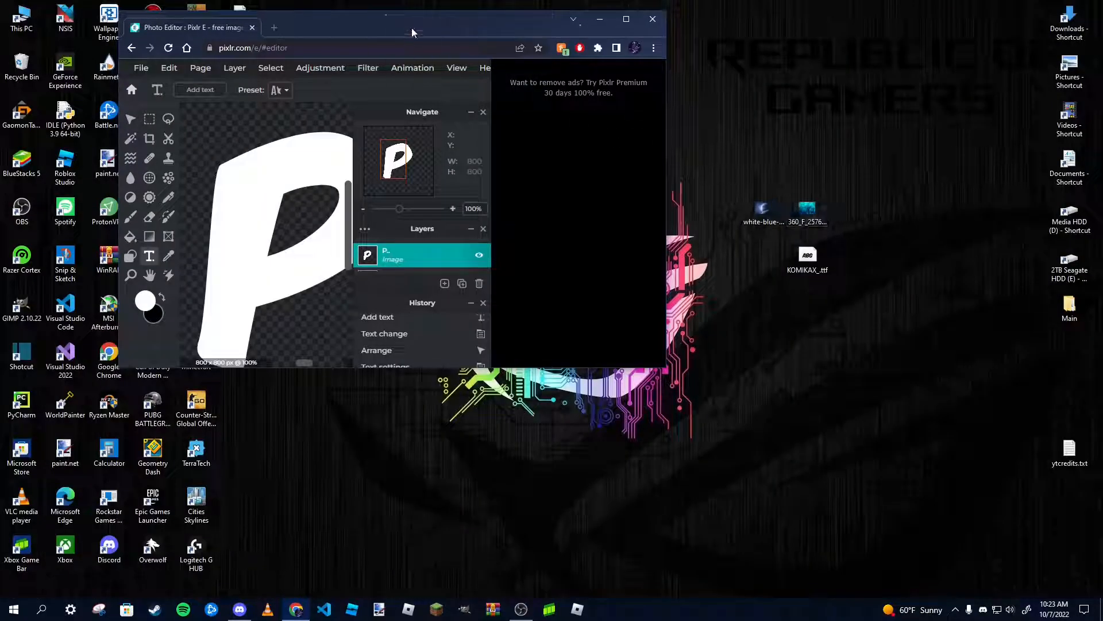
pyautogui.doubleClick(423, 20)
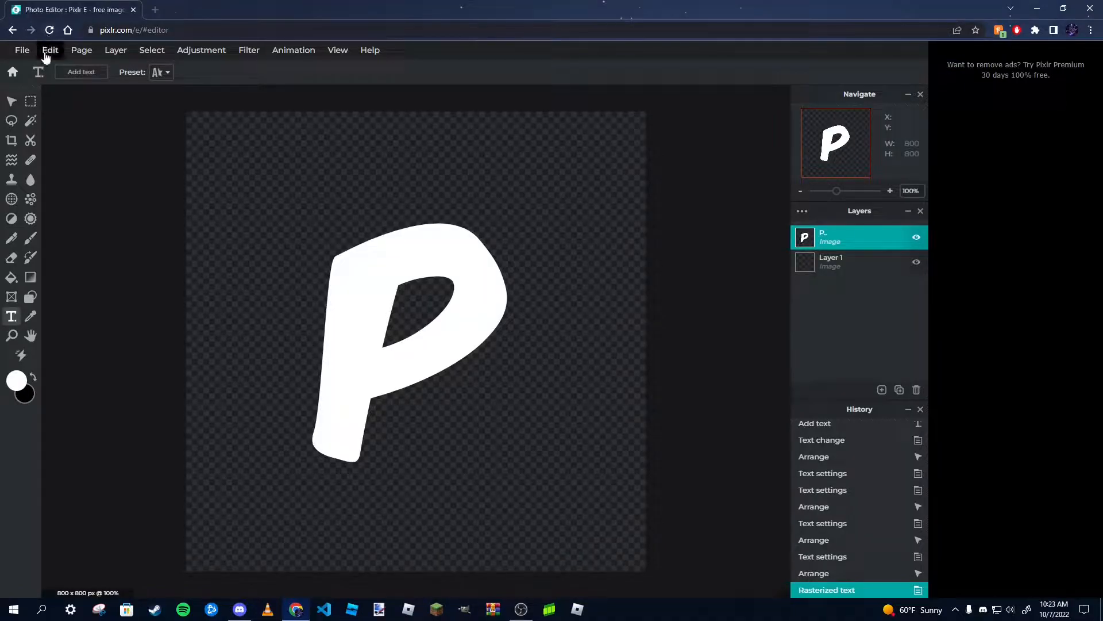
# Add the desktop image 360_F_257620772_ZTxShvLBo91sAVgVg9XEeQXz3J8yD27d.jpg as a new layer above the P.
pyautogui.click(118, 54)
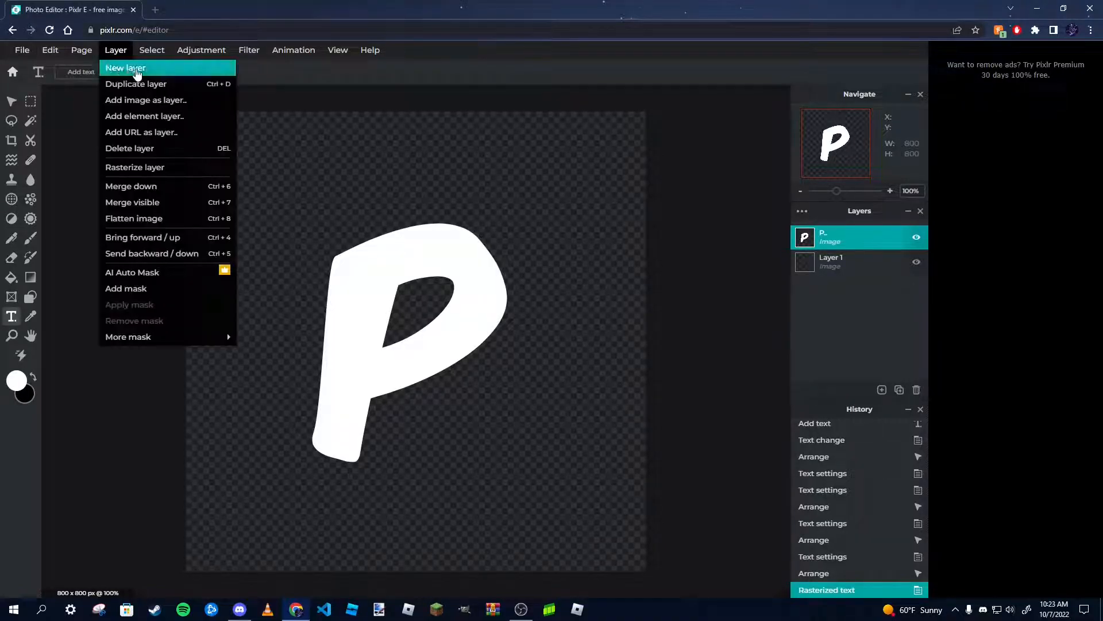
pyautogui.click(150, 102)
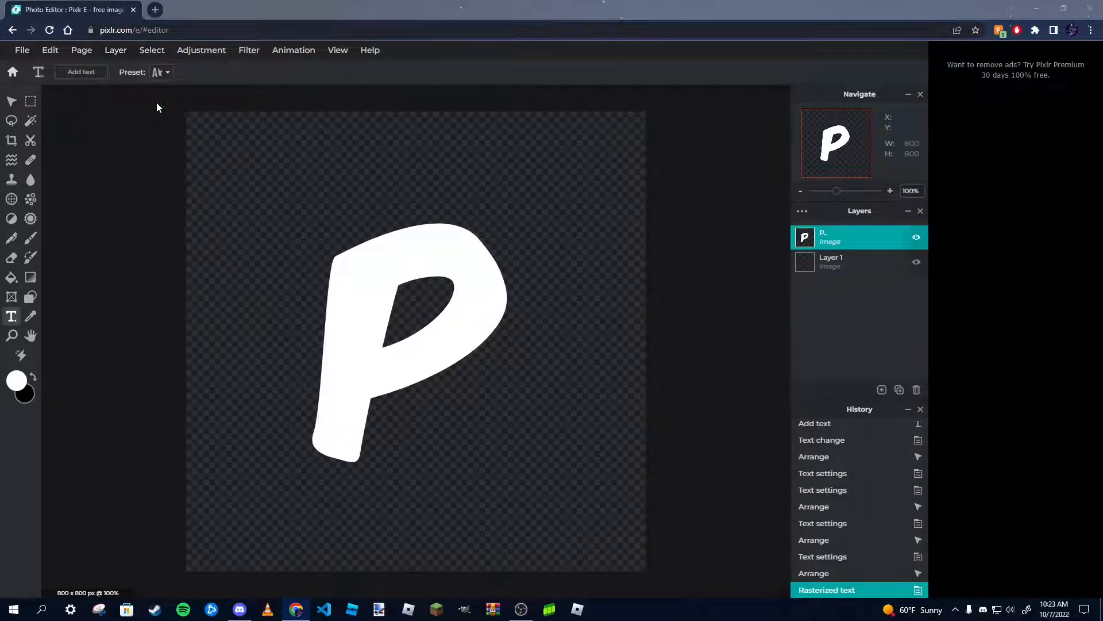
pyautogui.click(319, 106)
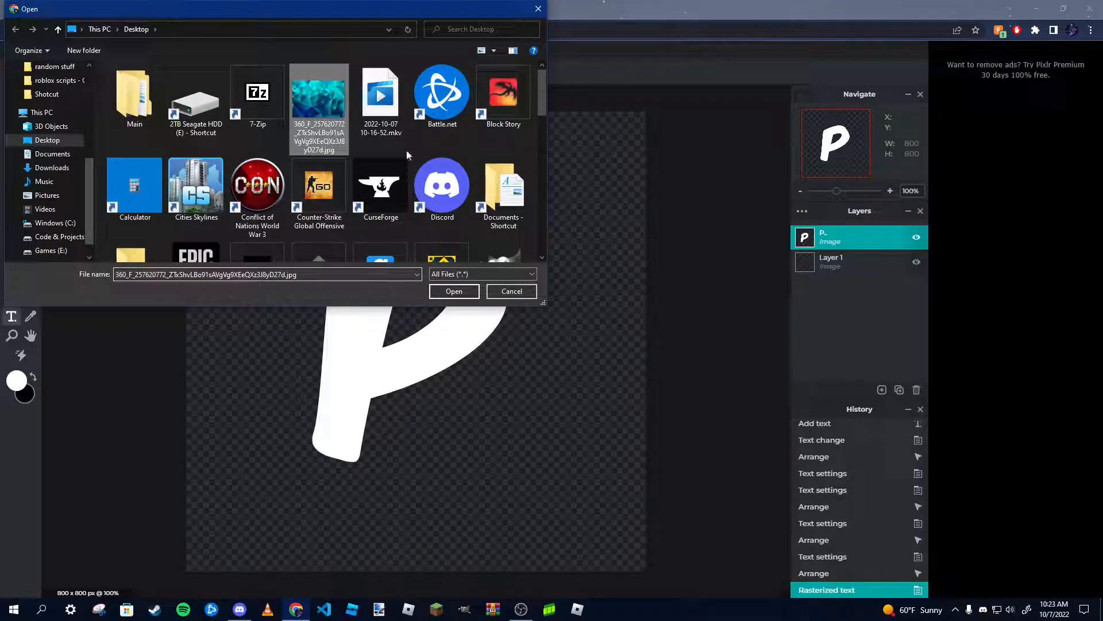
pyautogui.click(454, 290)
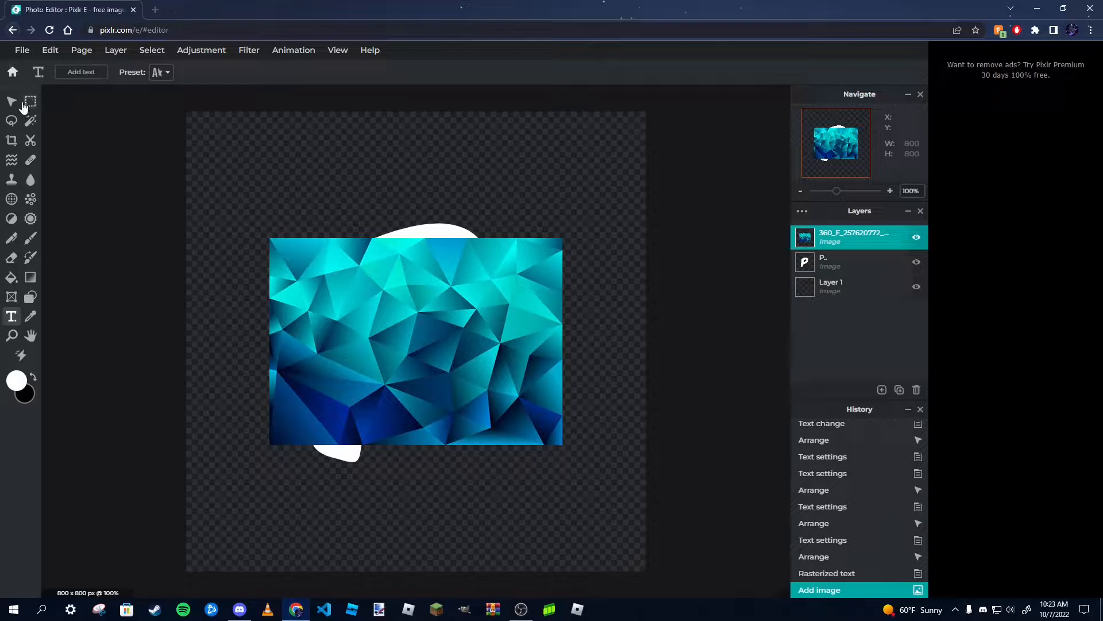
# Rotate the pattern image about 90° counterclockwise and shift it slightly left to cover the whole P, keeping it as the top layer.
pyautogui.click(10, 102)
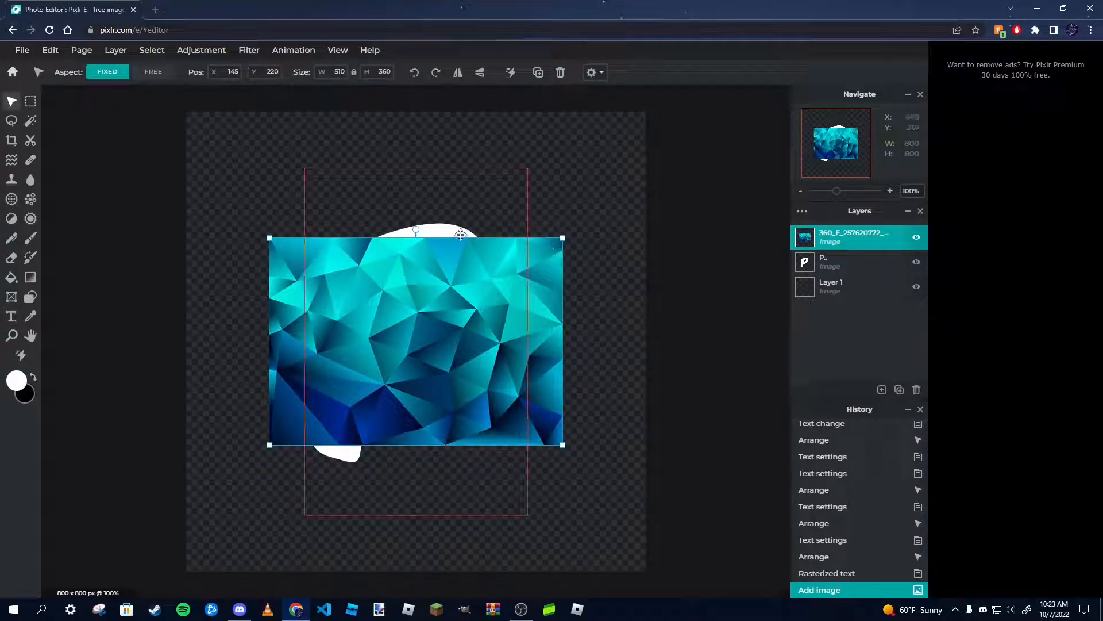
pyautogui.moveTo(354, 226); pyautogui.dragTo(243, 342)
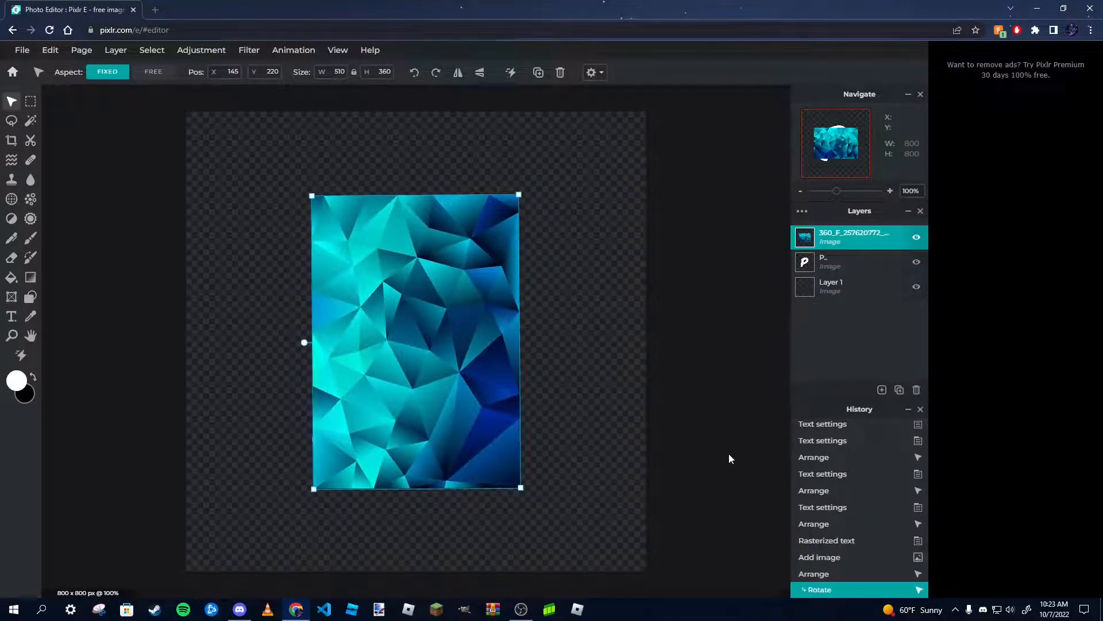
pyautogui.click(31, 101)
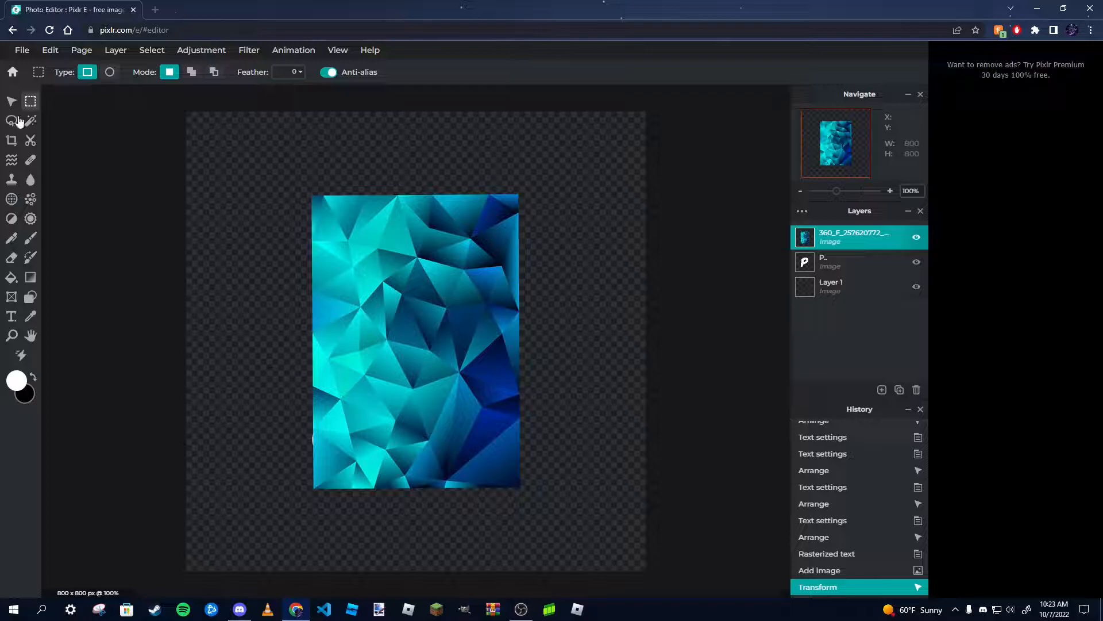
pyautogui.click(11, 101)
pyautogui.moveTo(386, 326); pyautogui.dragTo(381, 328)
pyautogui.click(127, 302)
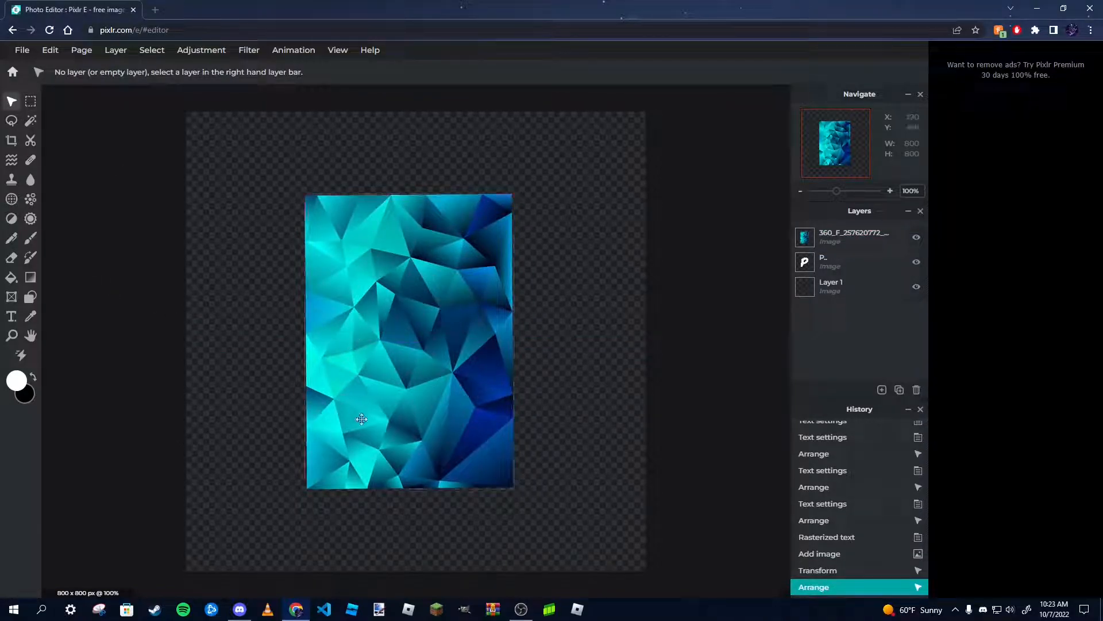
pyautogui.moveTo(827, 261)
pyautogui.mouseDown()
pyautogui.moveTo(833, 234)
pyautogui.moveTo(828, 244)
pyautogui.mouseUp()
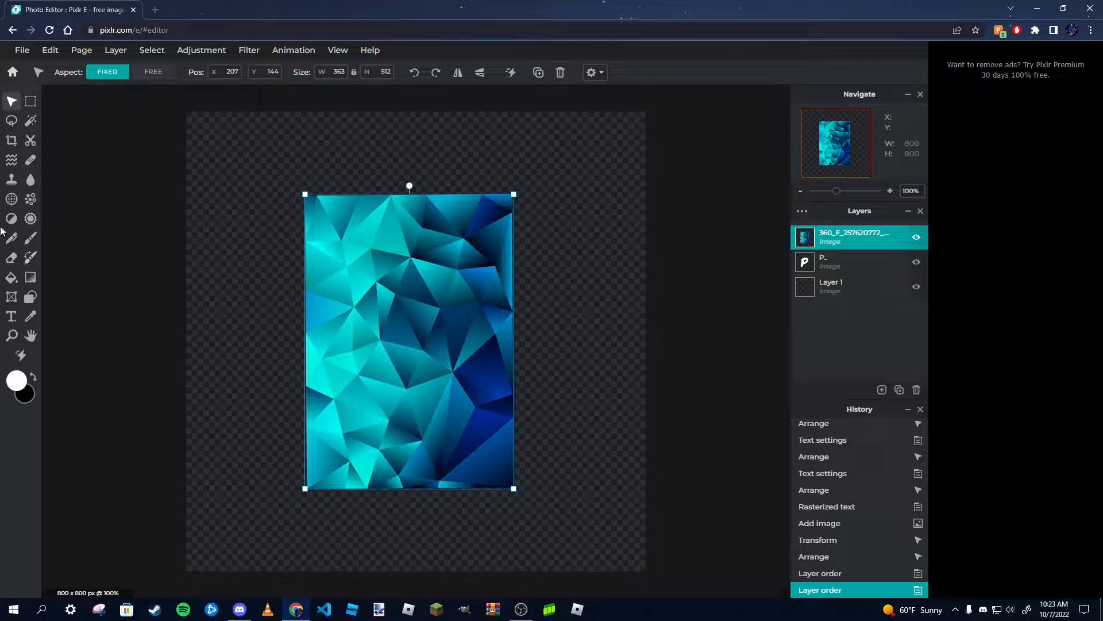
# Select the white letter on the P layer with the Magic Wand at tolerance 32, and invert the selection.
pyautogui.click(31, 123)
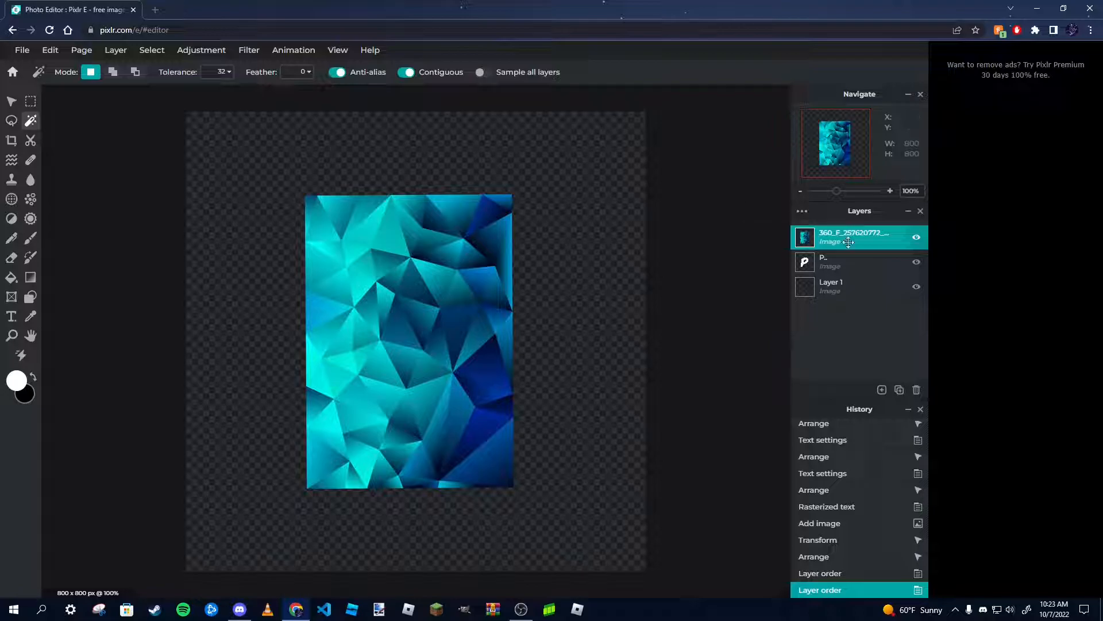
pyautogui.click(830, 263)
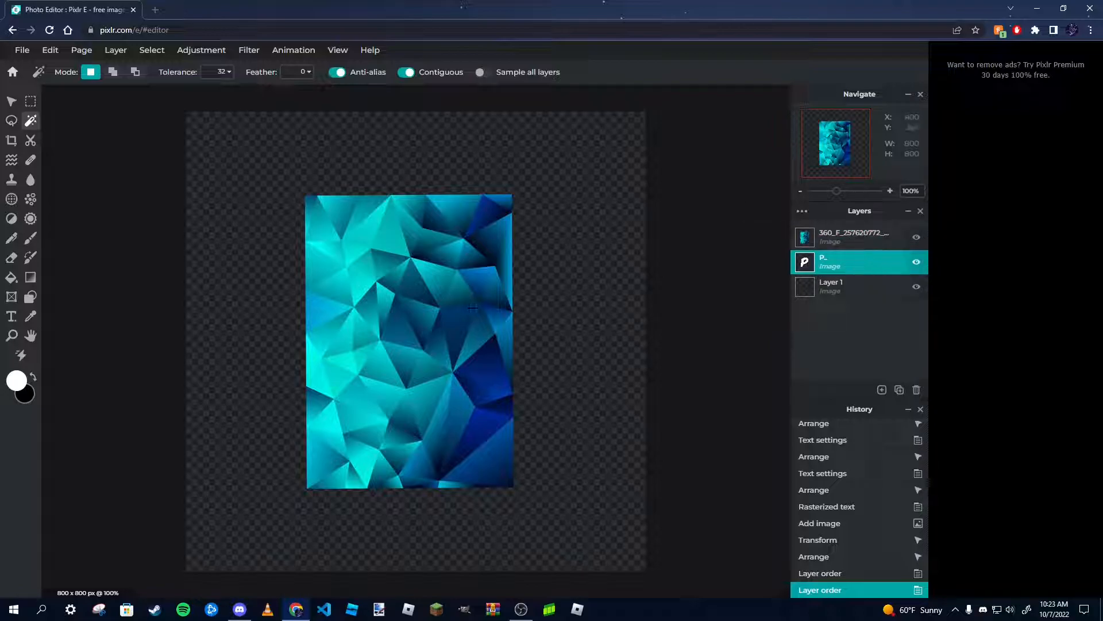
pyautogui.click(438, 268)
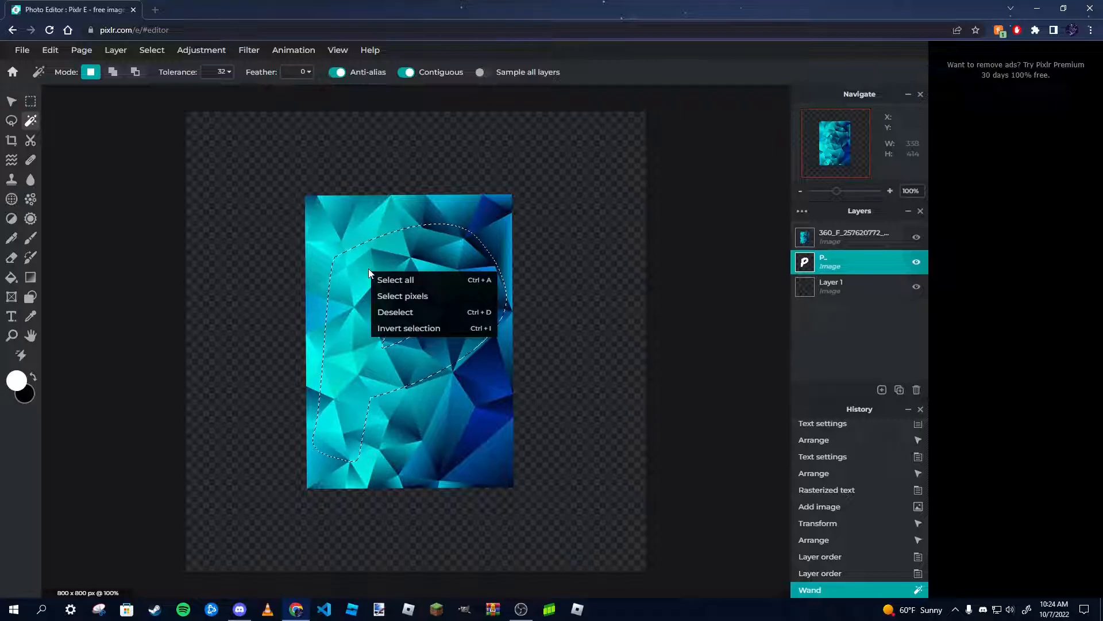
pyautogui.rightClick(337, 286)
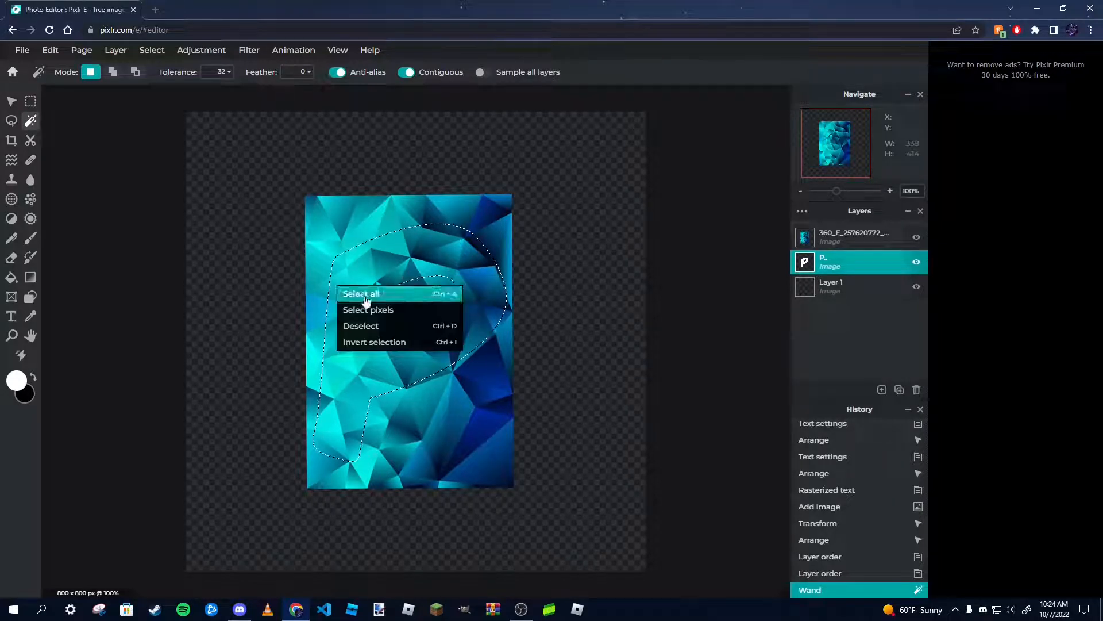
pyautogui.click(384, 342)
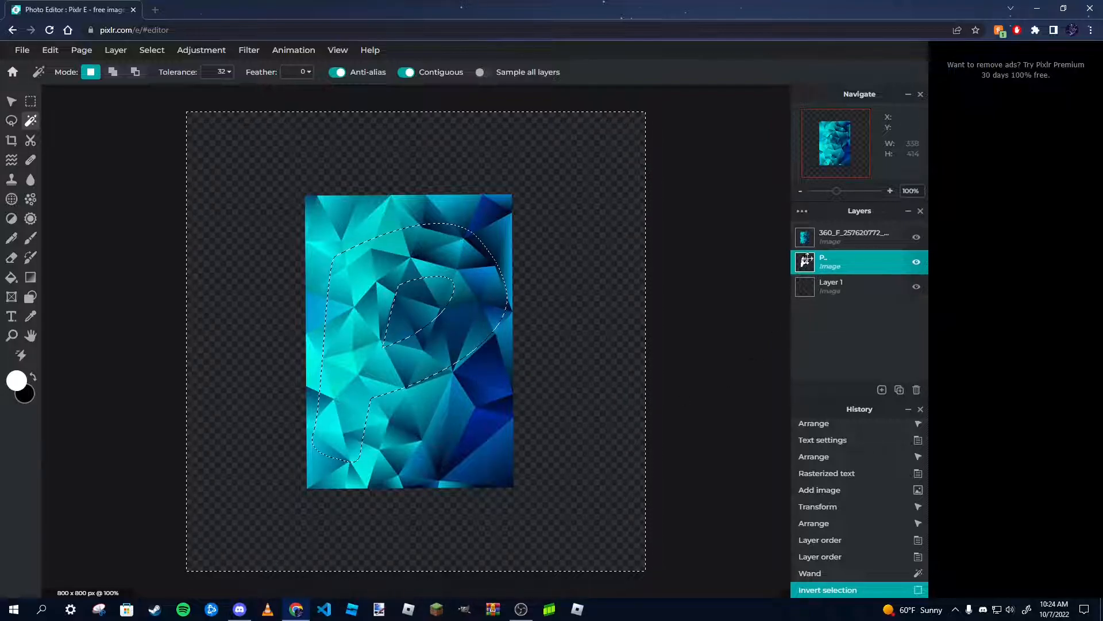
# Clear the pattern layer's pixels outside the P shape and remove the selection.
pyautogui.click(840, 235)
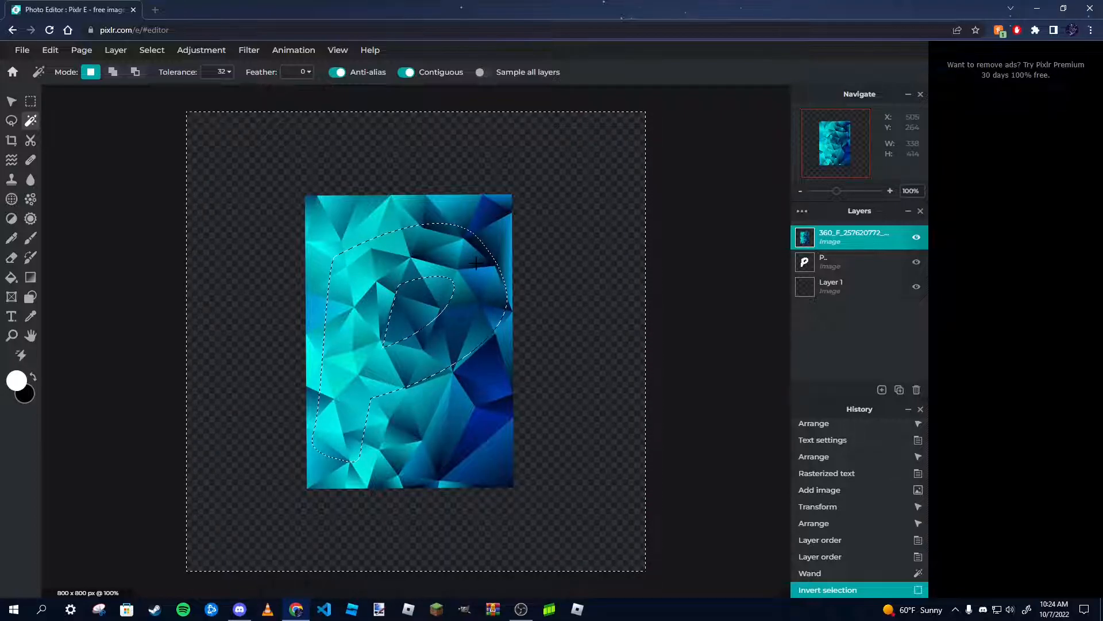
pyautogui.press('Delete')
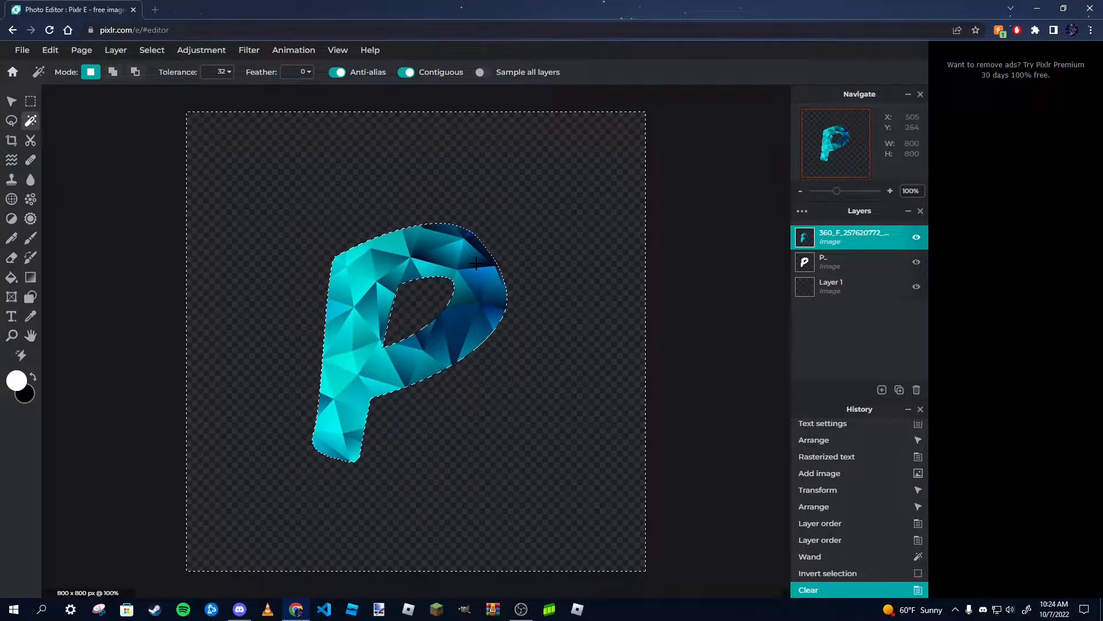
pyautogui.click(33, 103)
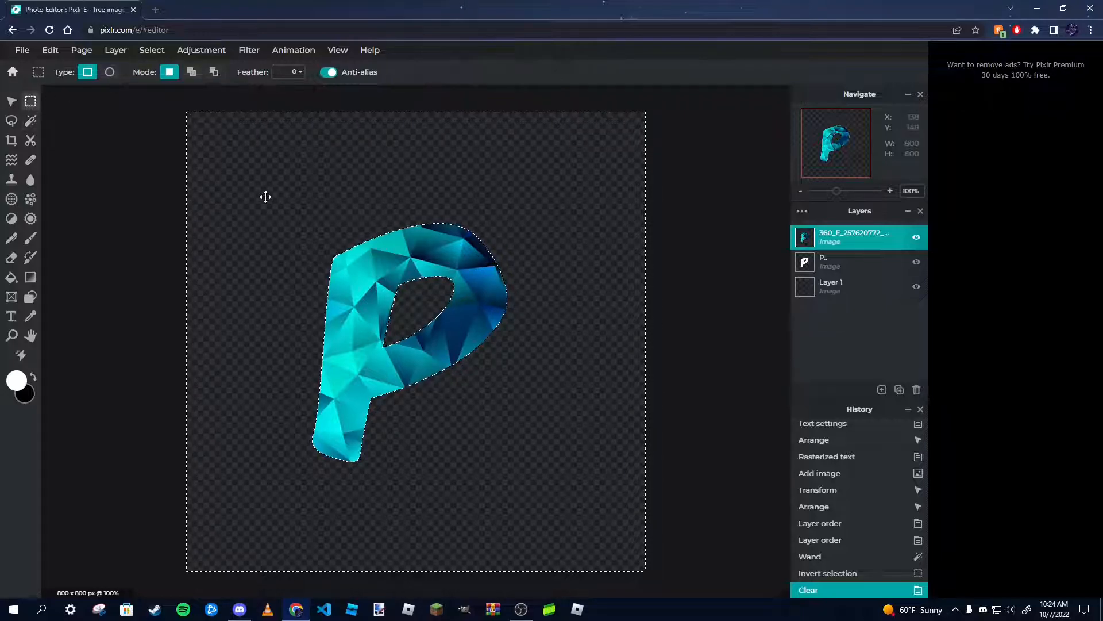
pyautogui.rightClick(403, 233)
pyautogui.click(463, 274)
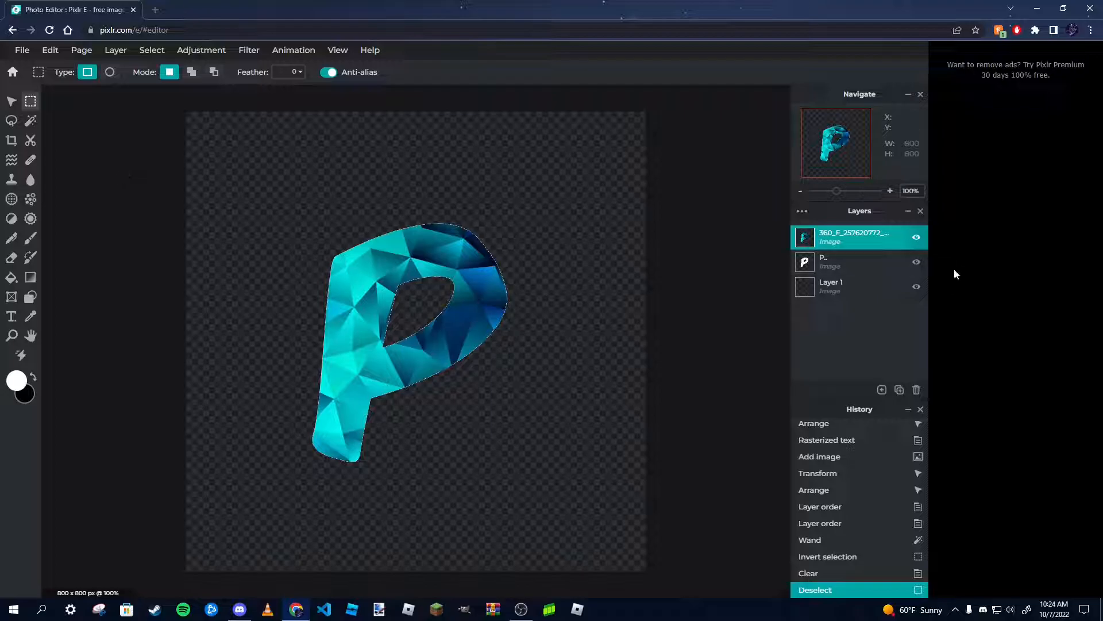
# Delete the white P layer and make the pattern-filled P layer active.
pyautogui.click(813, 262)
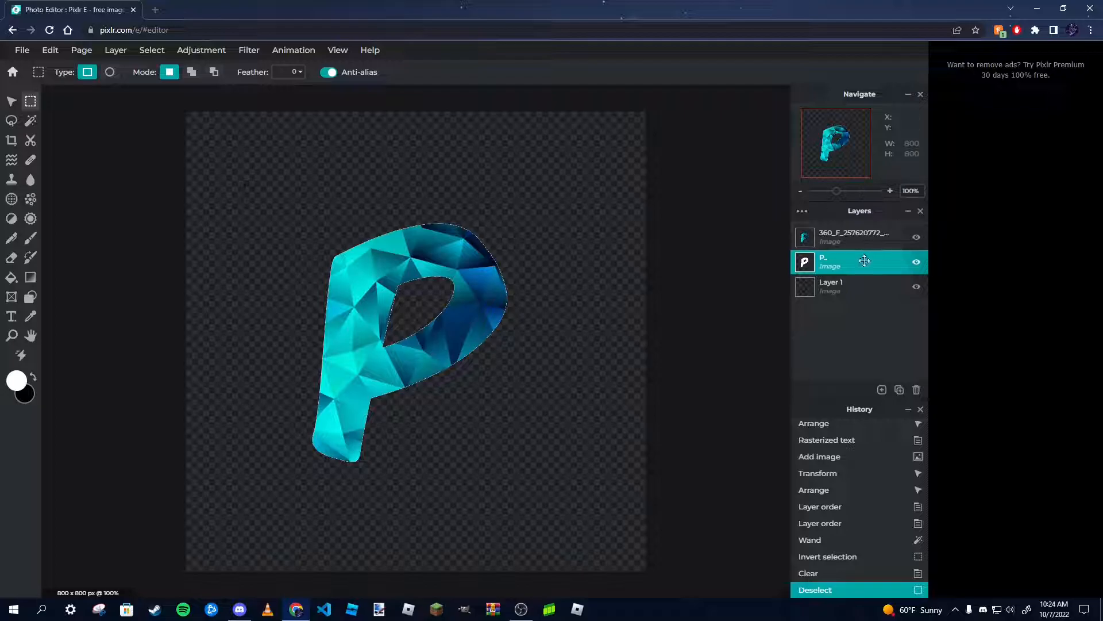
pyautogui.press('Delete')
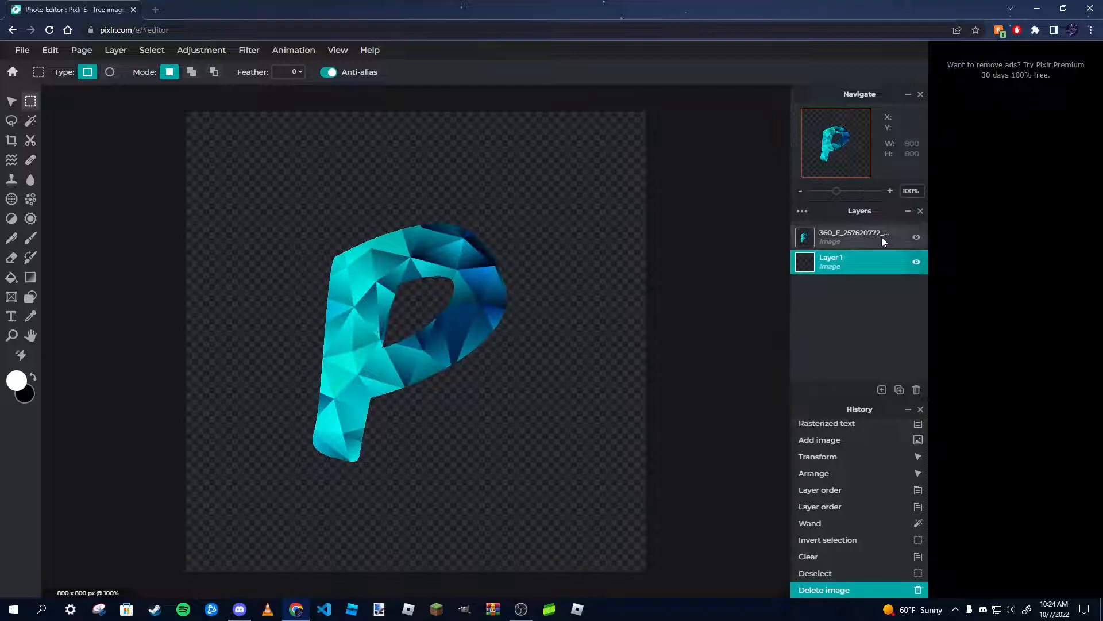
pyautogui.click(851, 237)
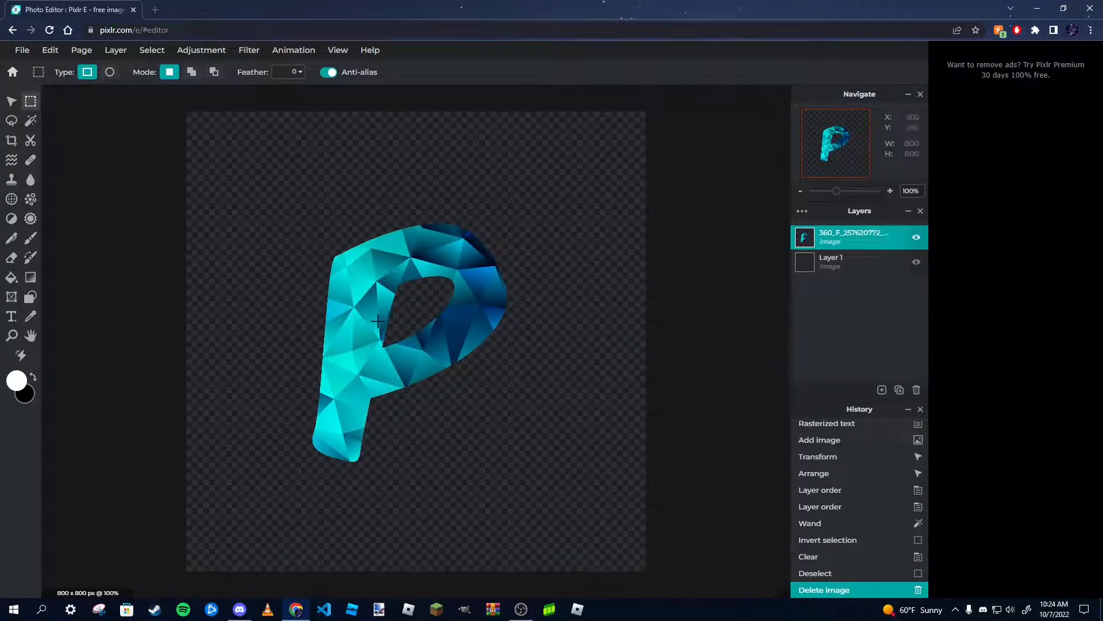
# Apply a white stroke of size 7 at 100% opacity around the pattern-filled P.
pyautogui.click(11, 102)
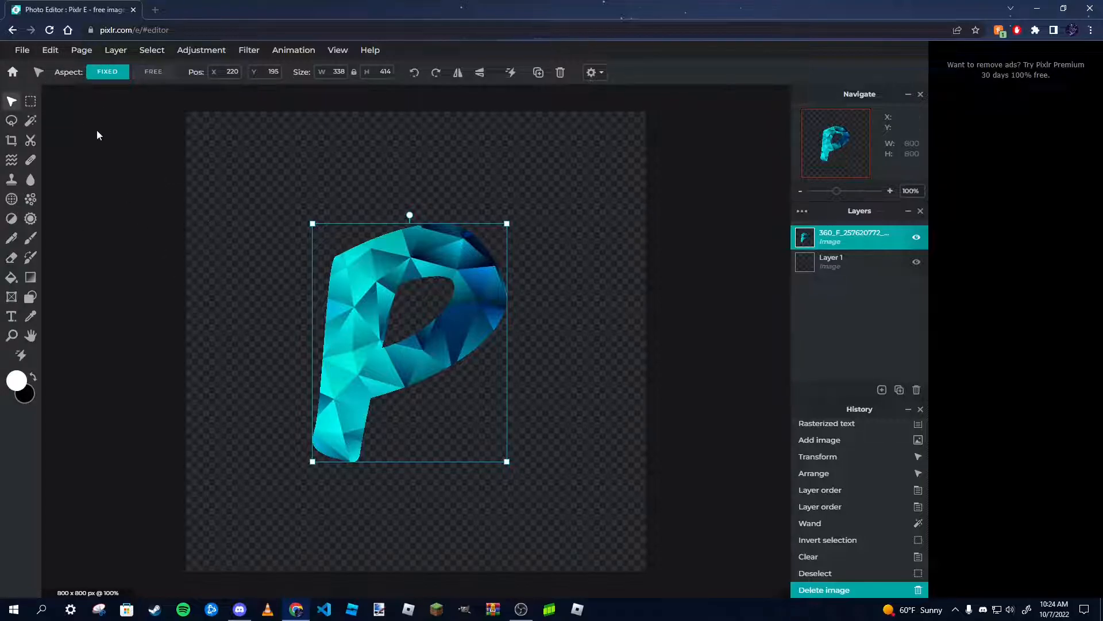
pyautogui.click(50, 50)
pyautogui.click(67, 222)
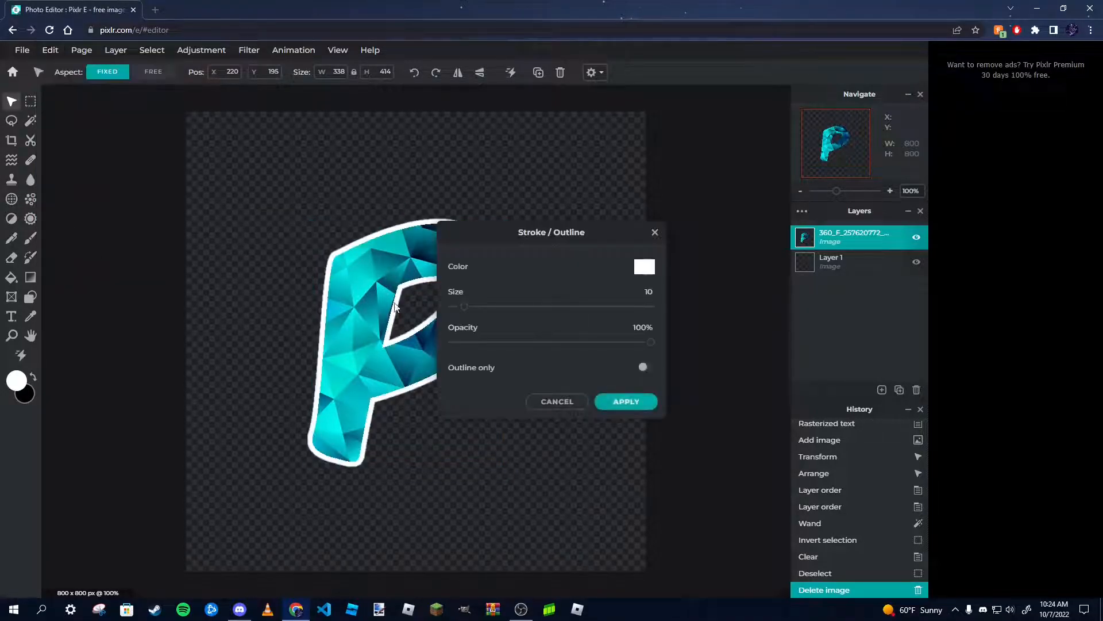
pyautogui.moveTo(463, 306); pyautogui.dragTo(463, 312)
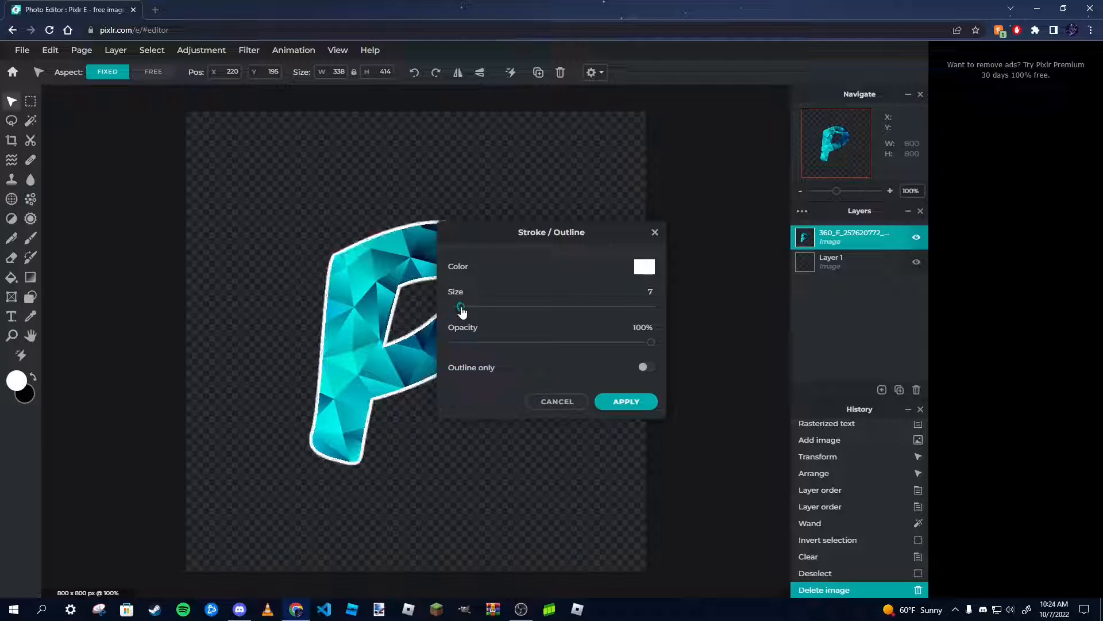
pyautogui.moveTo(482, 225)
pyautogui.mouseDown()
pyautogui.moveTo(47, 308)
pyautogui.moveTo(363, 213)
pyautogui.mouseUp()
pyautogui.click(479, 388)
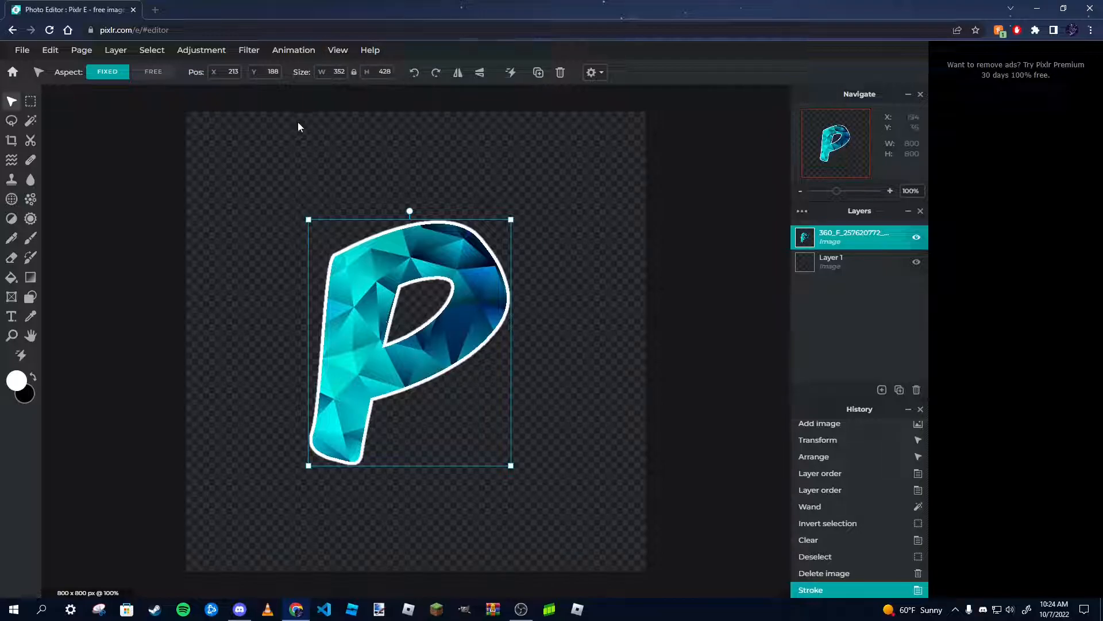
pyautogui.click(249, 52)
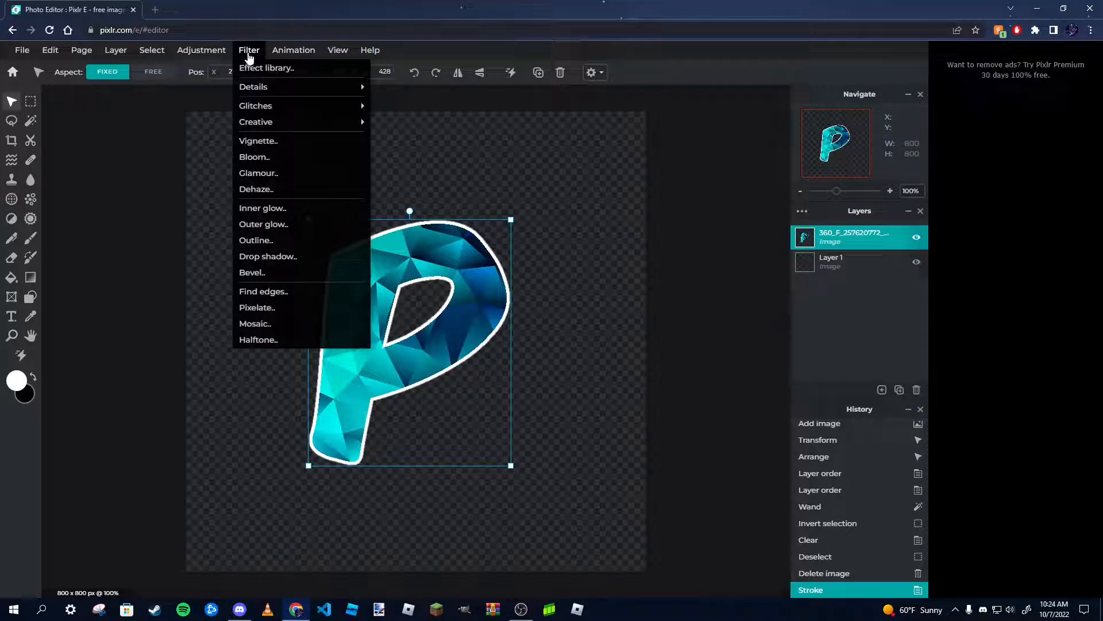
pyautogui.click(250, 56)
pyautogui.moveTo(261, 91)
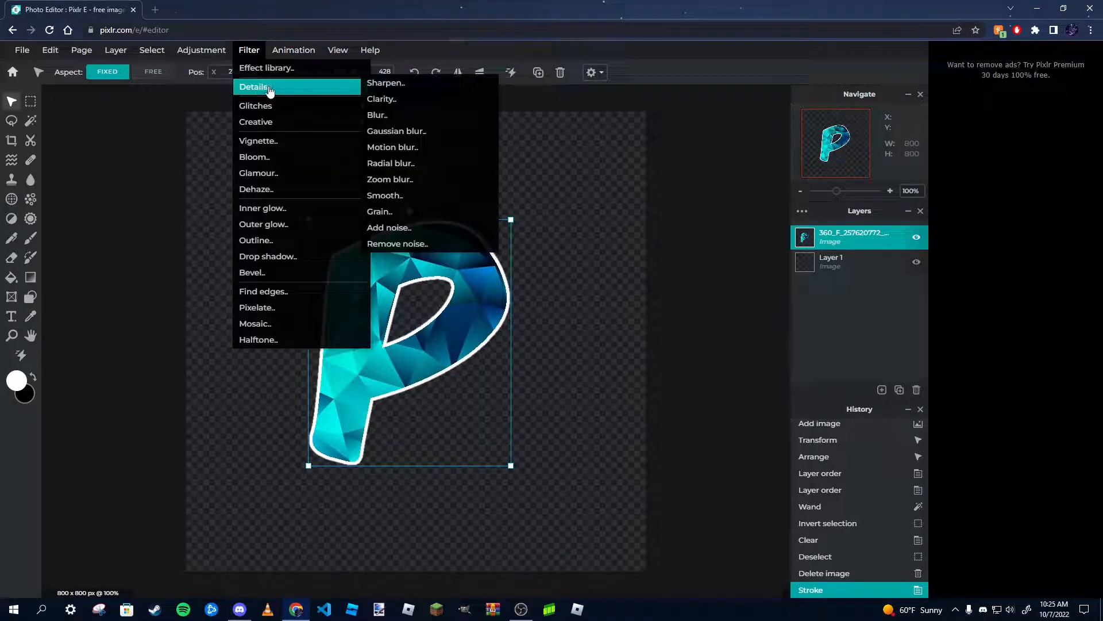
pyautogui.click(394, 118)
pyautogui.moveTo(323, 327); pyautogui.dragTo(292, 323)
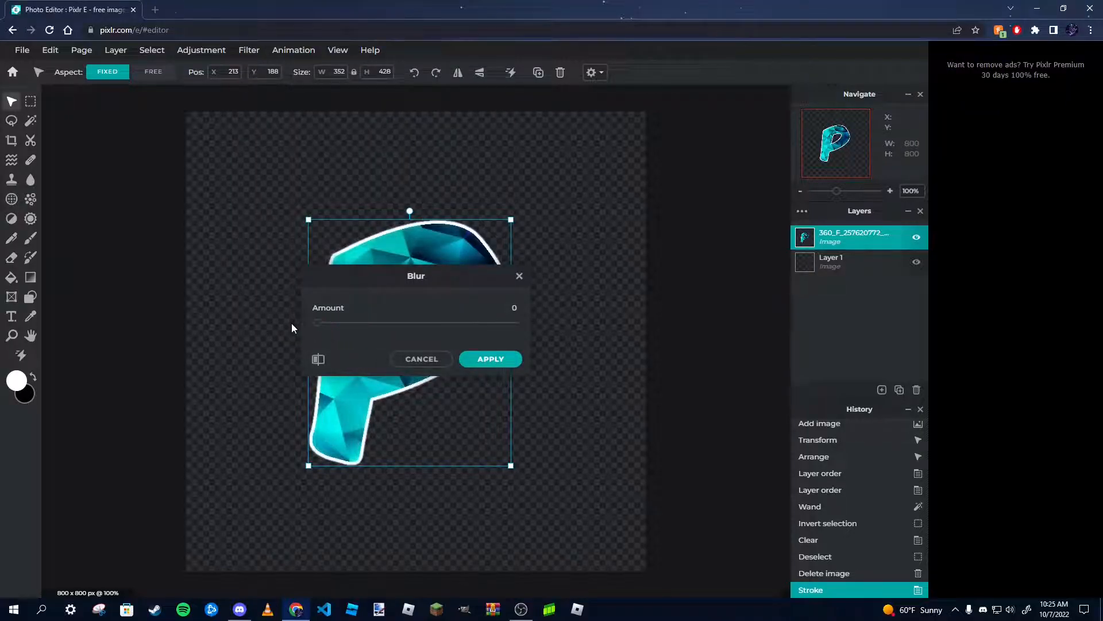
pyautogui.click(440, 359)
# Apply a Gaussian blur of amount 2 to the pattern-filled P layer and deselect the layer.
pyautogui.click(250, 48)
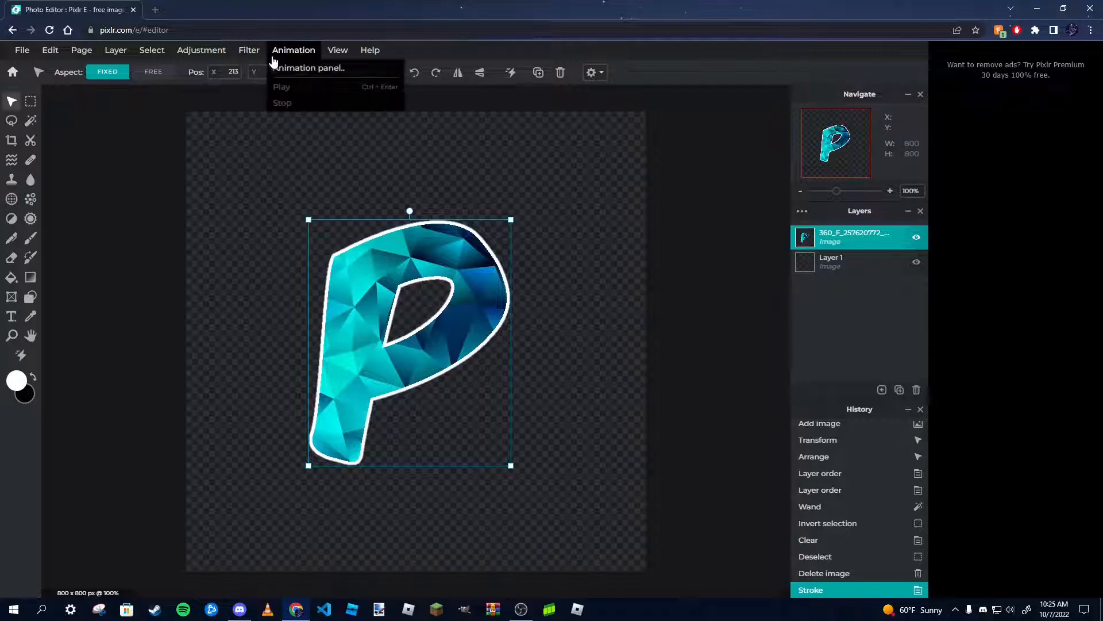
pyautogui.moveTo(266, 87)
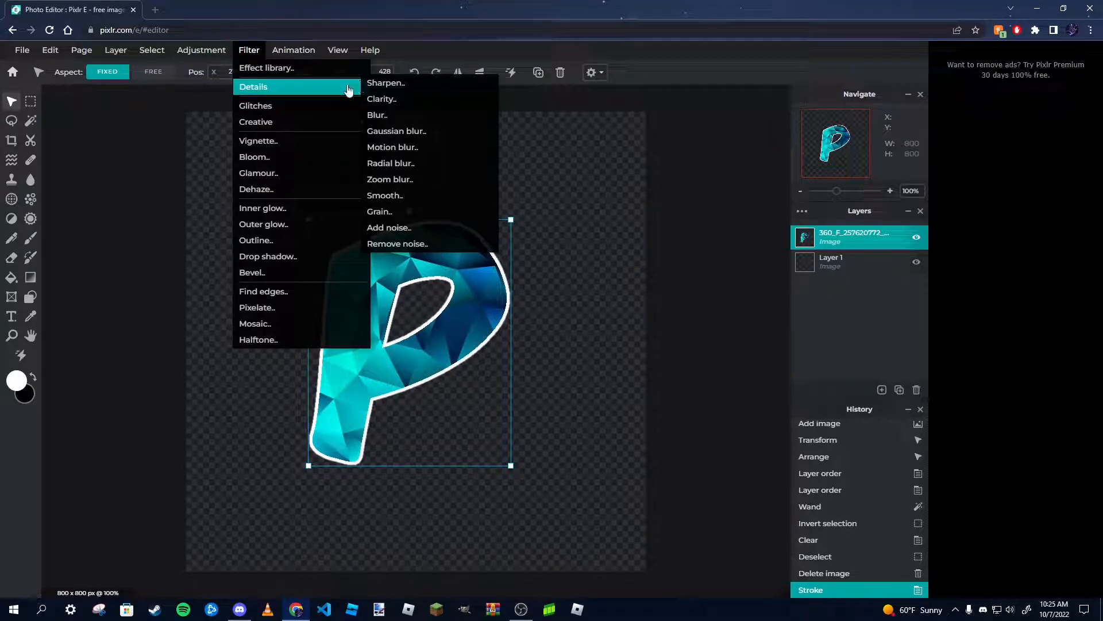
pyautogui.click(397, 132)
pyautogui.moveTo(315, 322); pyautogui.dragTo(208, 257)
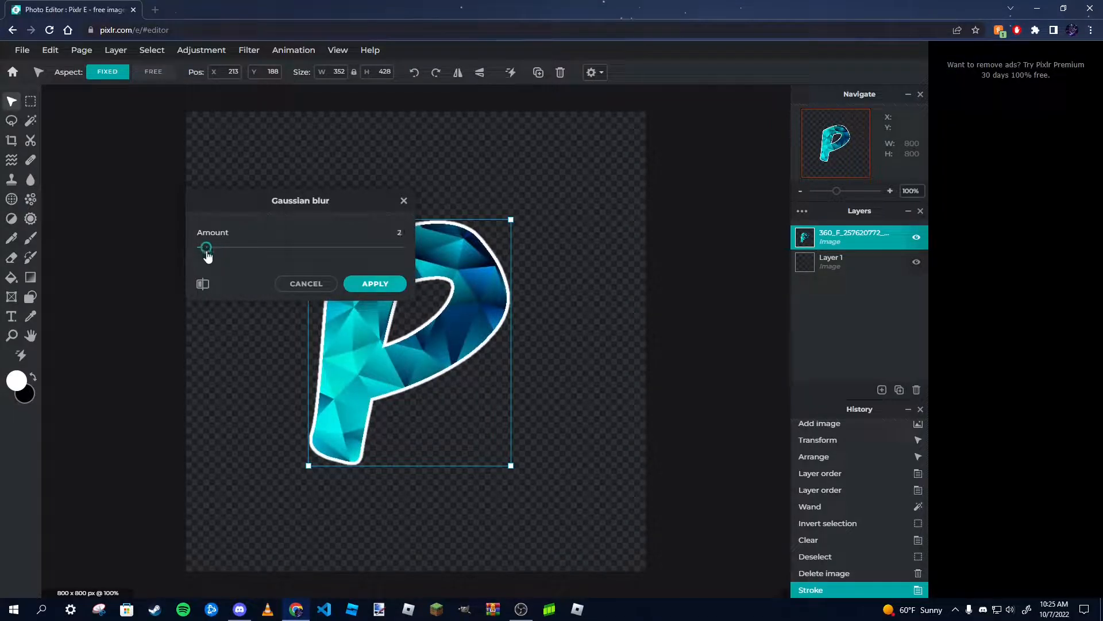
pyautogui.click(355, 284)
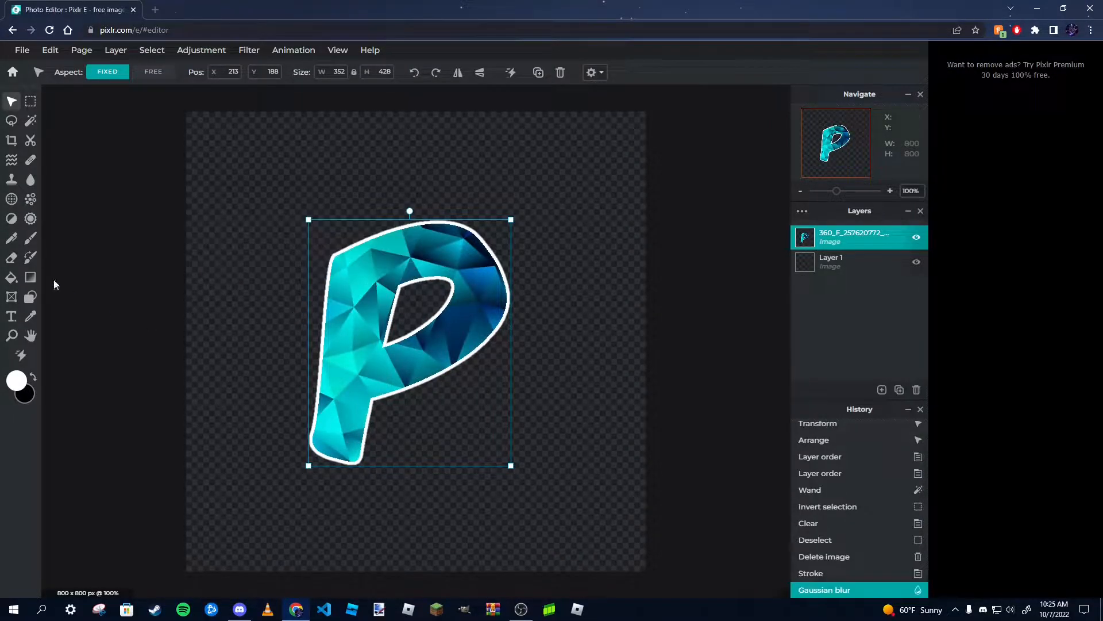
pyautogui.click(91, 273)
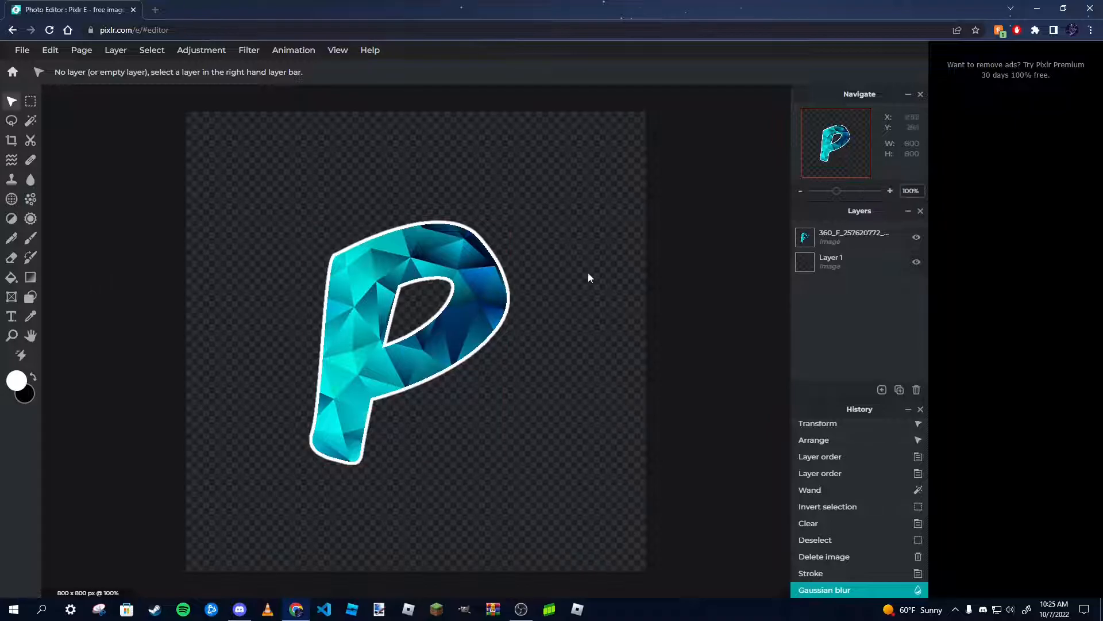
pyautogui.click(247, 50)
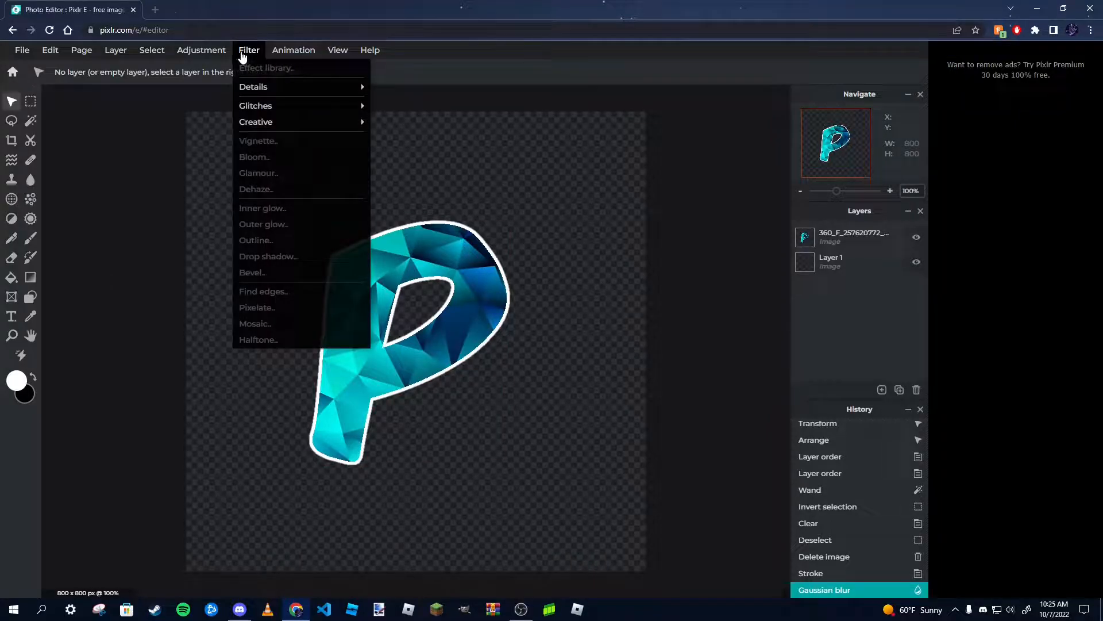
pyautogui.moveTo(224, 51)
pyautogui.click(199, 58)
pyautogui.click(191, 55)
pyautogui.click(214, 134)
pyautogui.click(202, 53)
pyautogui.click(214, 151)
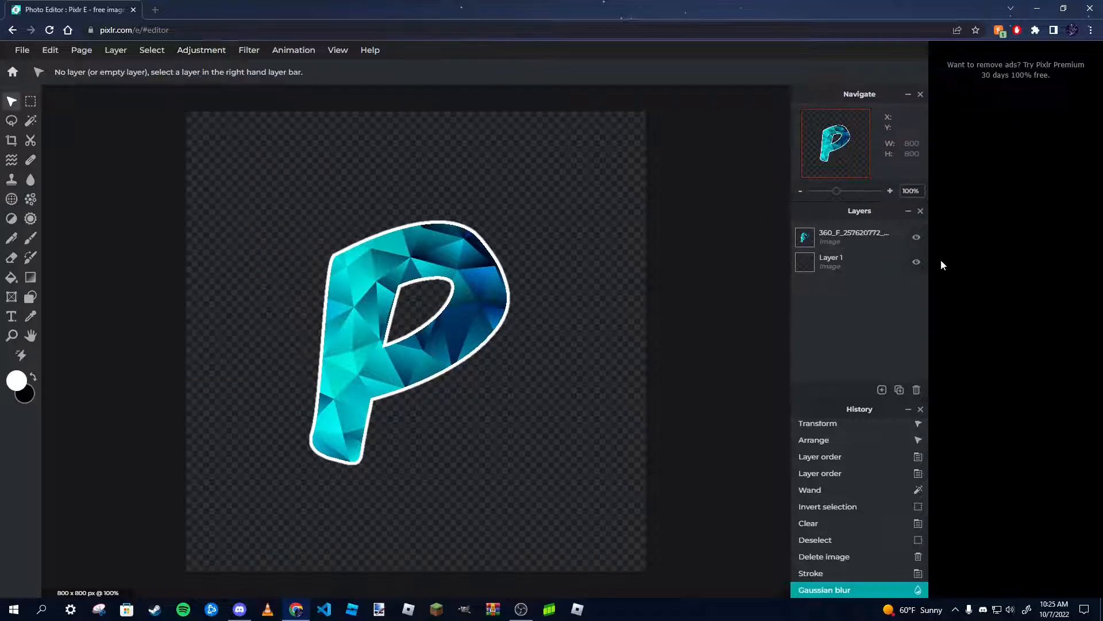
# Apply hue 43, saturation 55 and lightness -5 to the pattern-filled P layer, and deselect it.
pyautogui.click(843, 233)
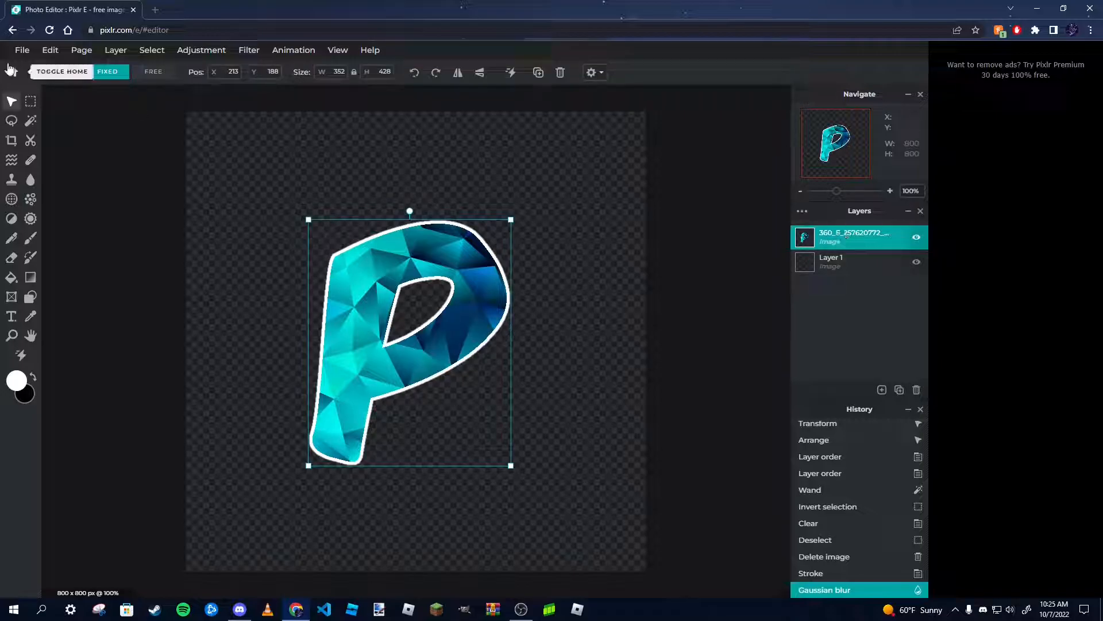
pyautogui.click(215, 53)
pyautogui.click(226, 153)
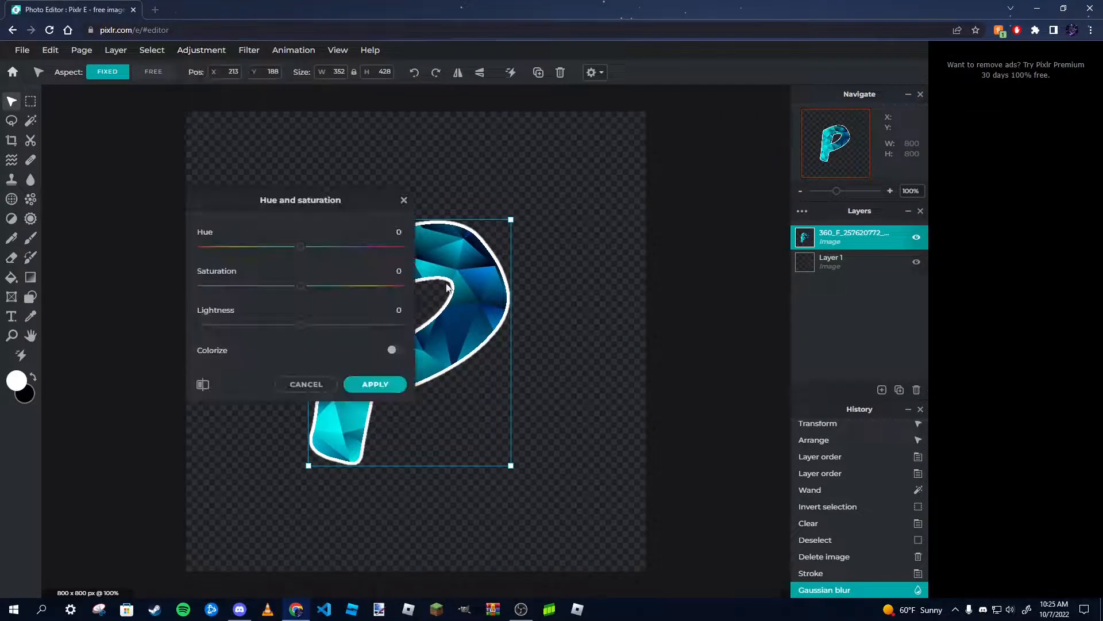
pyautogui.moveTo(300, 246); pyautogui.dragTo(315, 247)
pyautogui.moveTo(314, 198); pyautogui.dragTo(179, 119)
pyautogui.moveTo(169, 213); pyautogui.dragTo(267, 208)
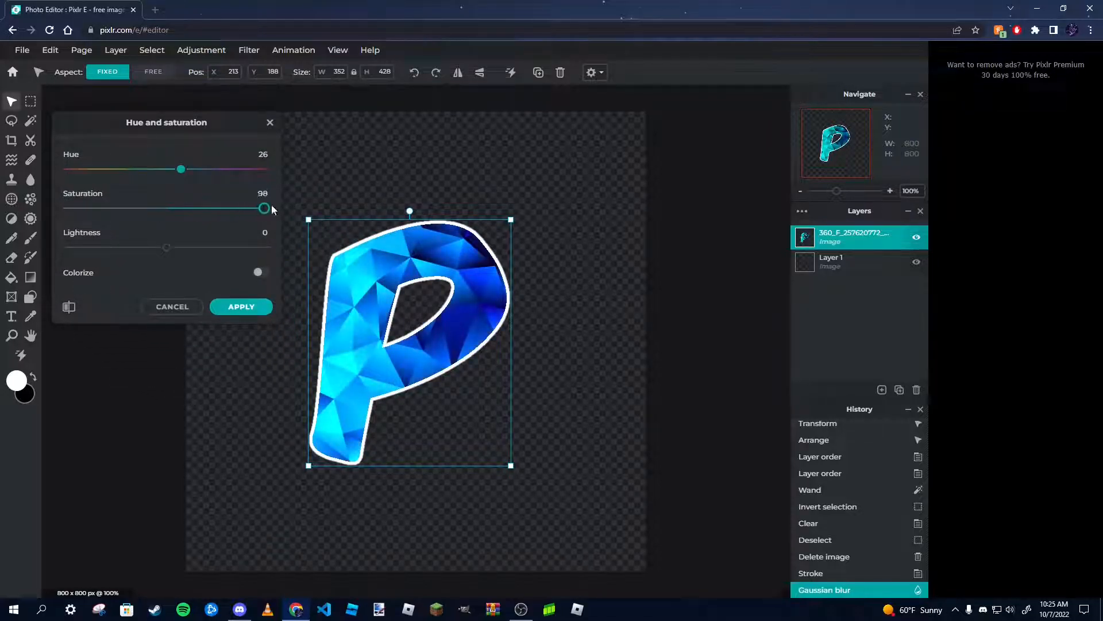
pyautogui.moveTo(170, 249)
pyautogui.mouseDown()
pyautogui.moveTo(151, 247)
pyautogui.moveTo(175, 247)
pyautogui.moveTo(161, 247)
pyautogui.mouseUp()
pyautogui.moveTo(267, 208); pyautogui.dragTo(221, 208)
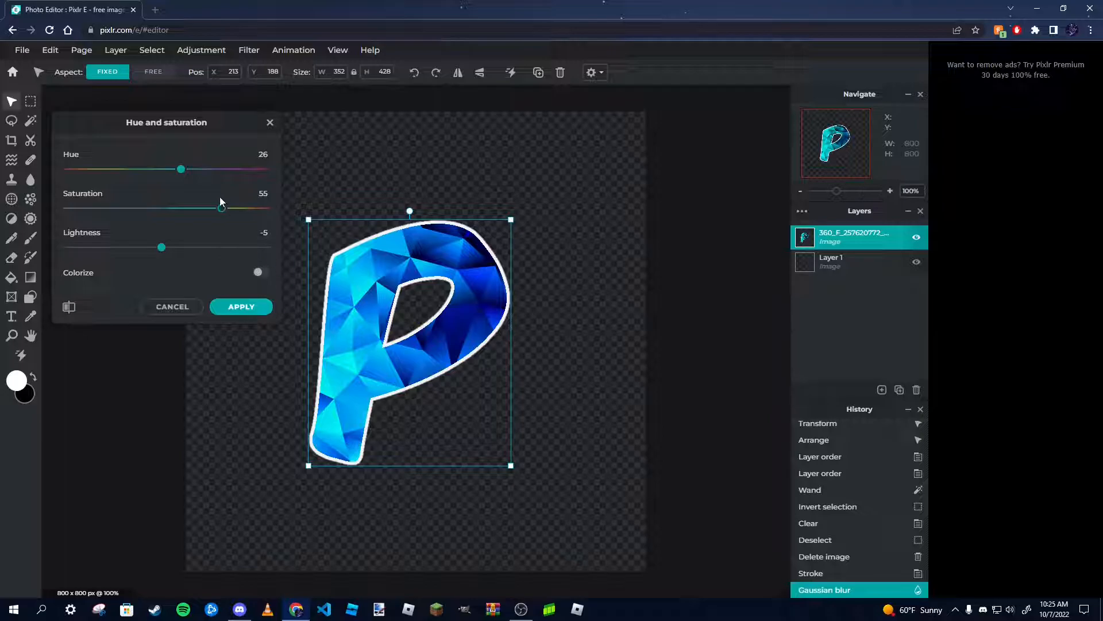
pyautogui.moveTo(182, 169); pyautogui.dragTo(191, 170)
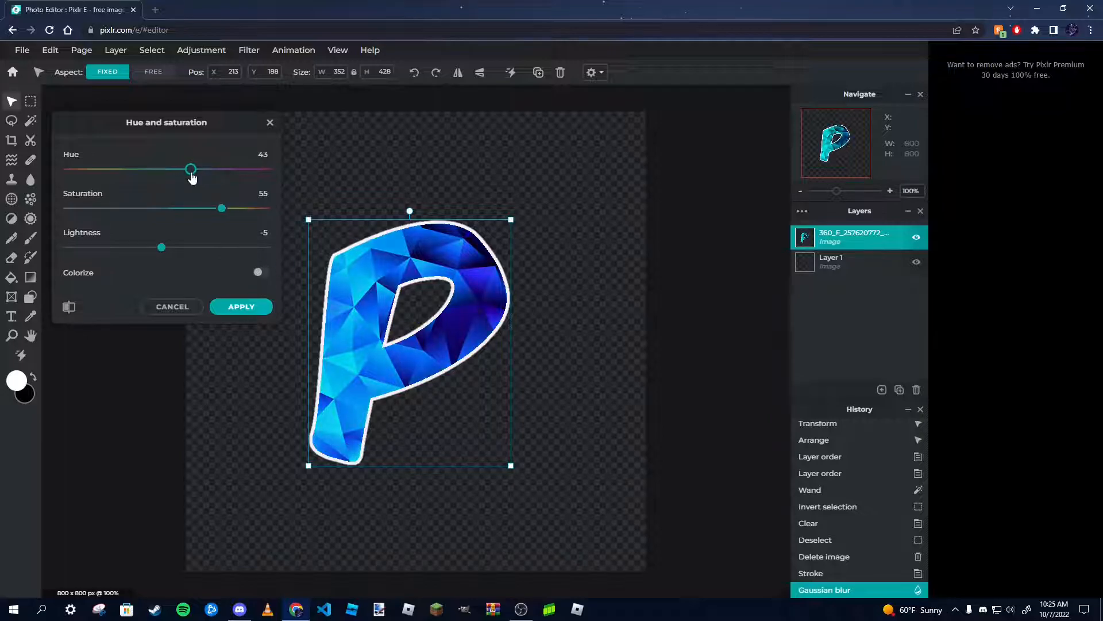
pyautogui.click(240, 313)
pyautogui.click(743, 409)
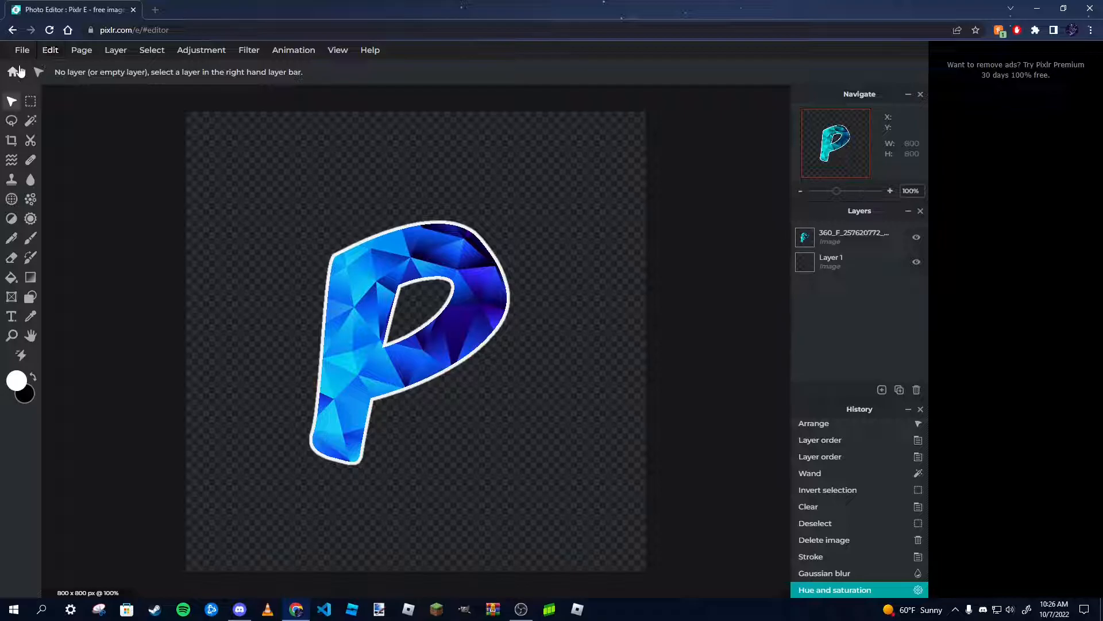
# Add the white-blue-earth JPG from the Desktop as a new image layer.
pyautogui.click(115, 50)
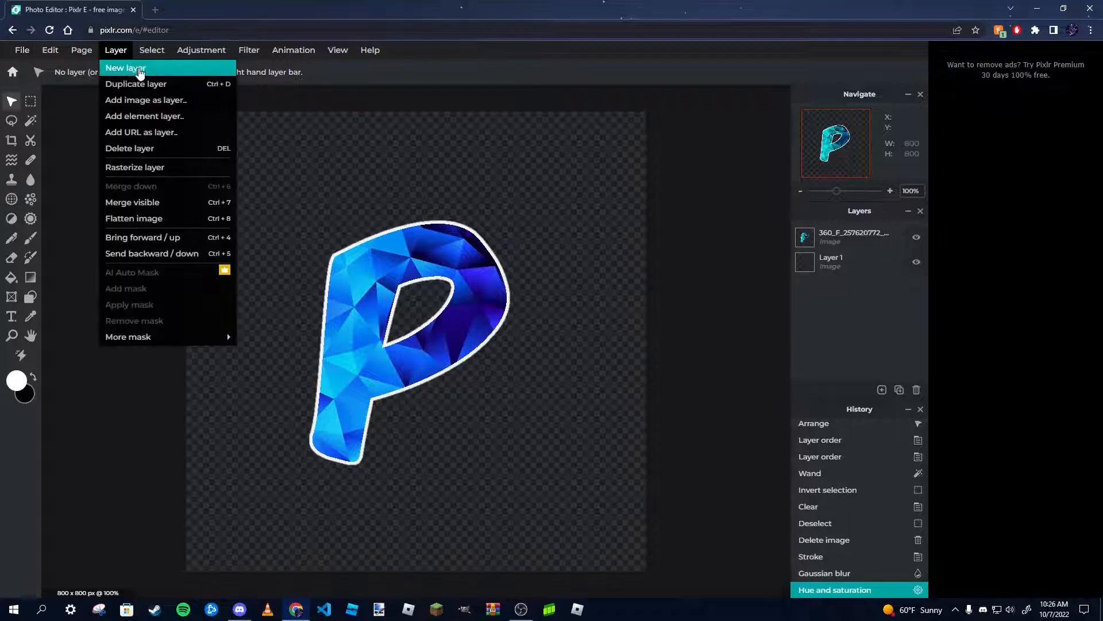
pyautogui.click(138, 98)
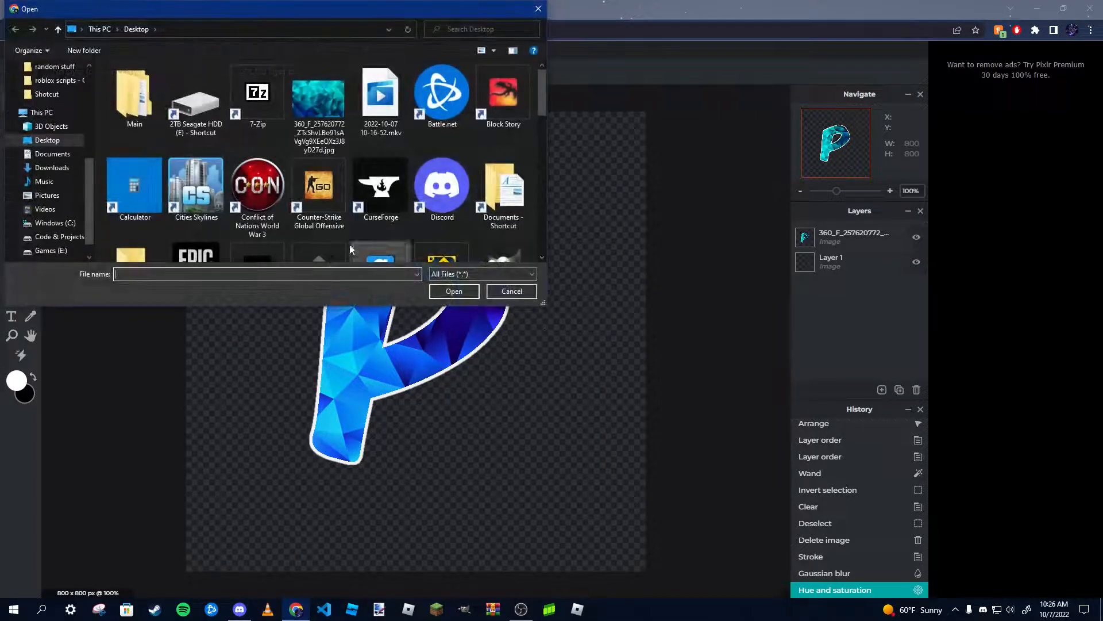
pyautogui.scroll(-3, 279, 195)
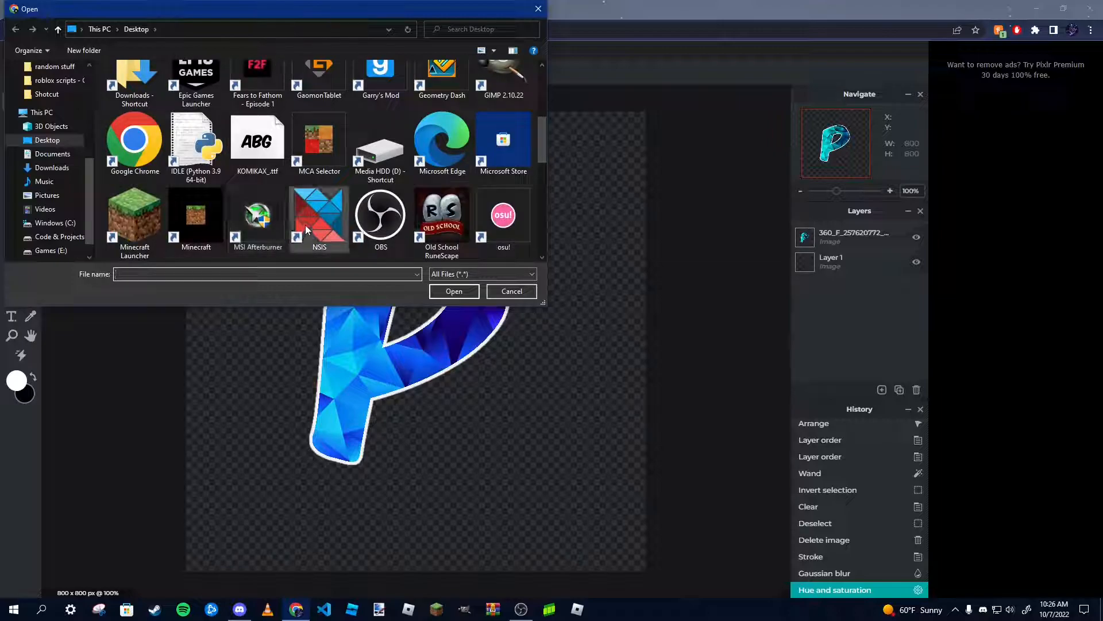
pyautogui.scroll(-3, 305, 226)
pyautogui.scroll(-3, 216, 241)
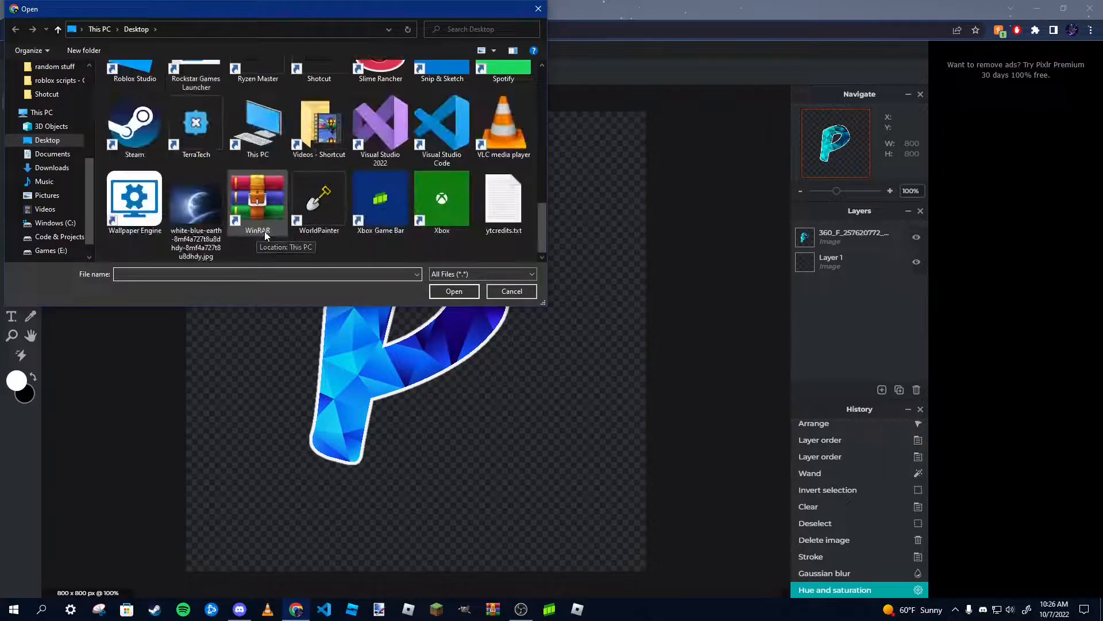
pyautogui.click(201, 207)
pyautogui.click(460, 291)
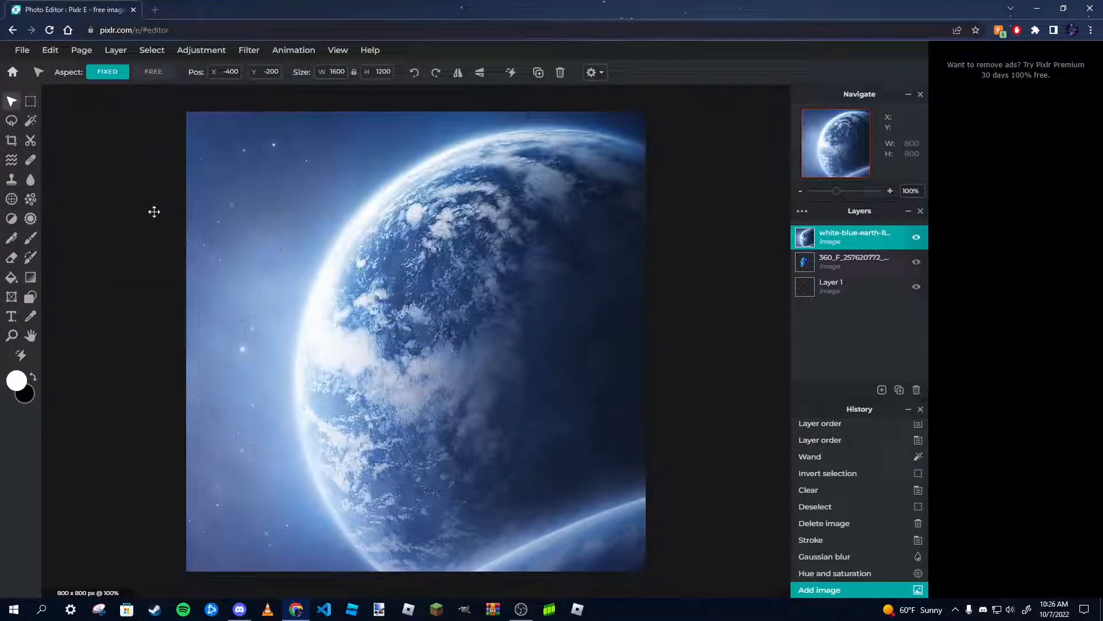
# Scale the earth image down to about 1190 × 892 px and position it at about X -275, Y -61 to cover the canvas.
pyautogui.click(31, 101)
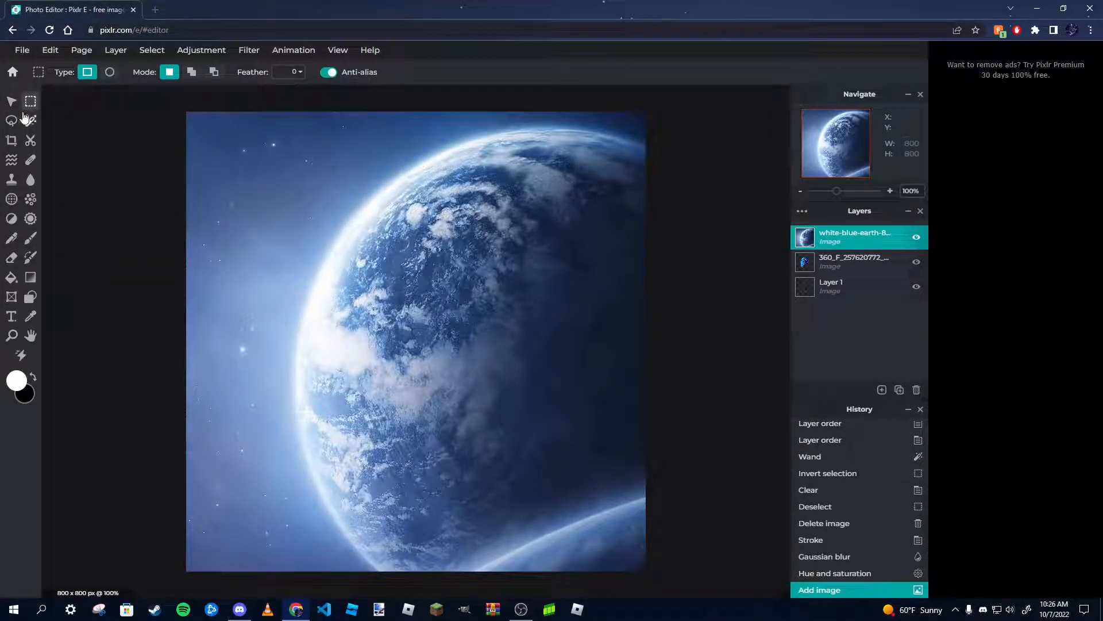
pyautogui.click(10, 101)
pyautogui.scroll(-4, 330, 287)
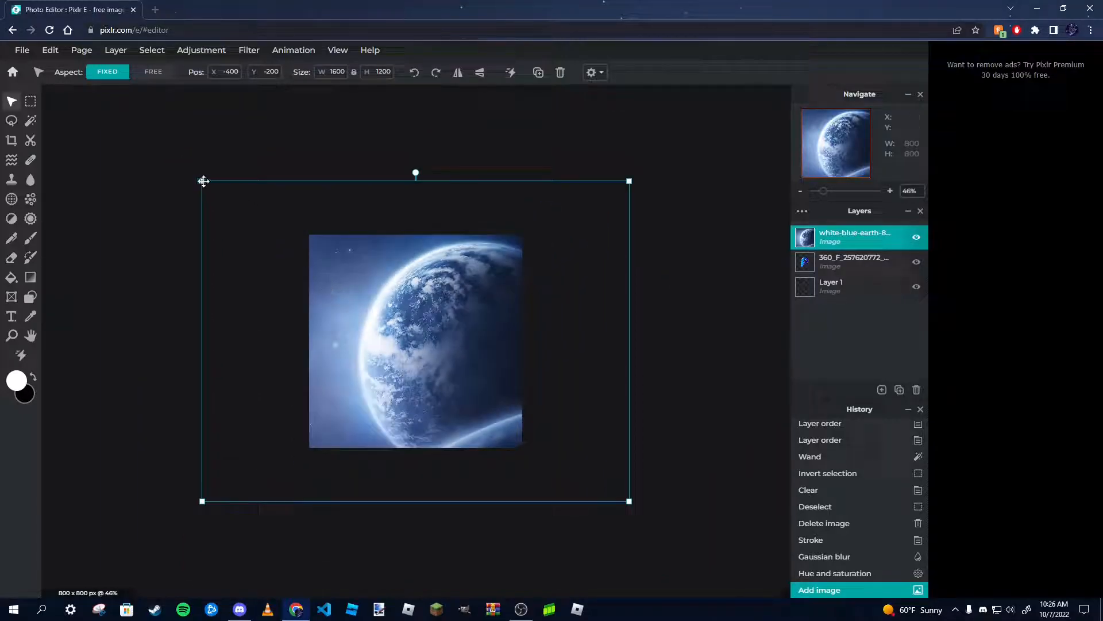
pyautogui.moveTo(202, 181); pyautogui.dragTo(274, 237)
pyautogui.moveTo(407, 298); pyautogui.dragTo(364, 272)
pyautogui.moveTo(228, 207); pyautogui.dragTo(269, 230)
pyautogui.moveTo(446, 380)
pyautogui.mouseDown()
pyautogui.moveTo(434, 362)
pyautogui.moveTo(473, 371)
pyautogui.moveTo(461, 375)
pyautogui.mouseUp()
# Reorder the layers so the pattern-filled P sits above the earth background.
pyautogui.click(819, 263)
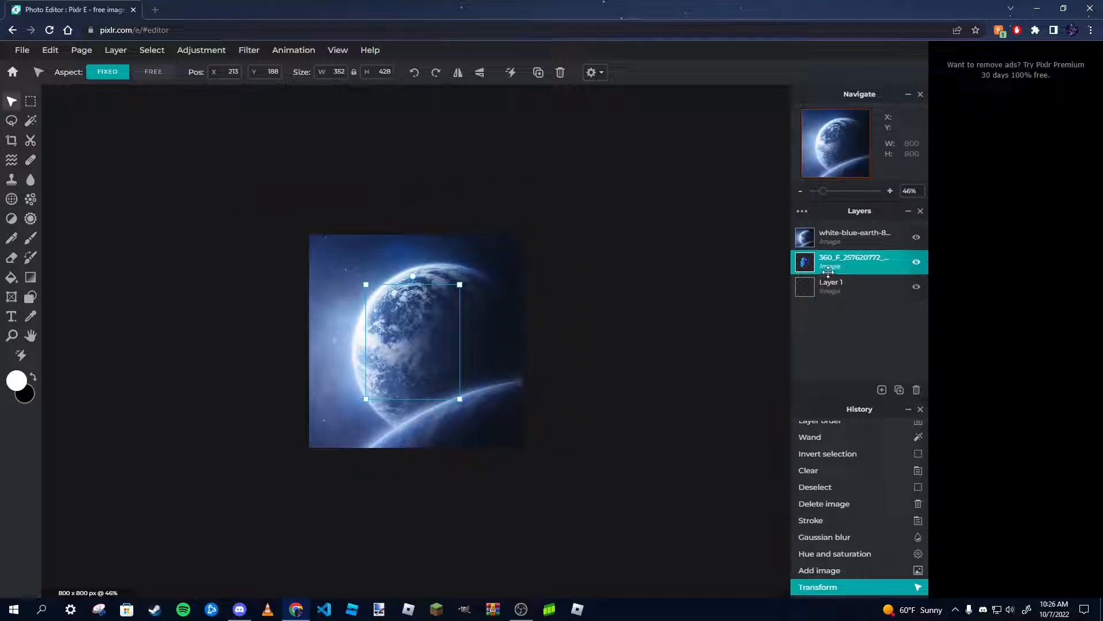
pyautogui.moveTo(828, 270); pyautogui.dragTo(827, 237)
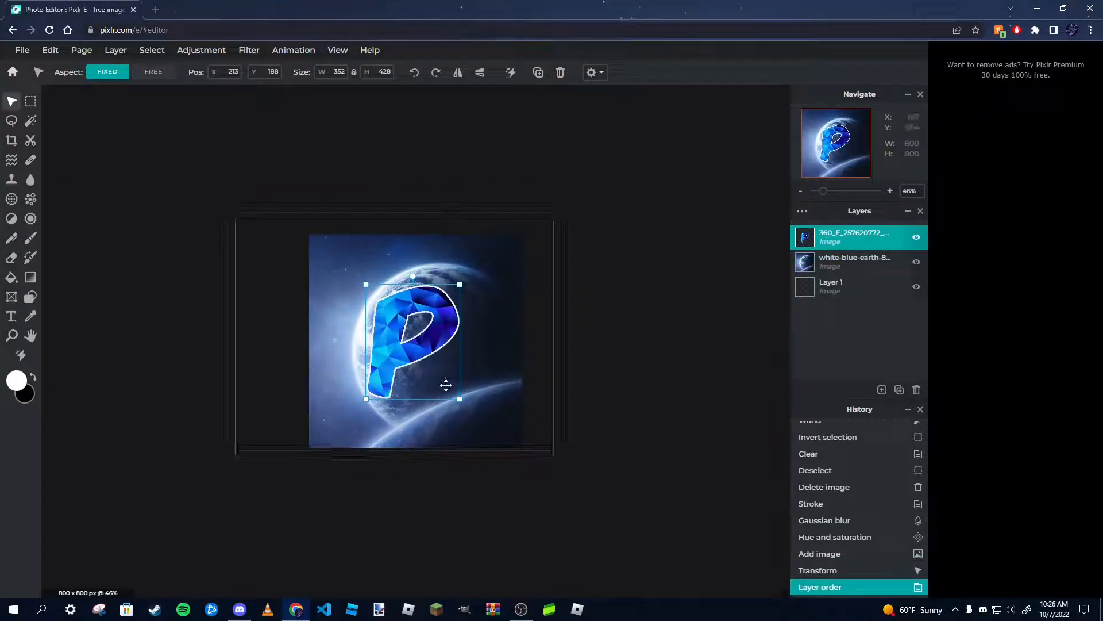
pyautogui.scroll(4, 438, 355)
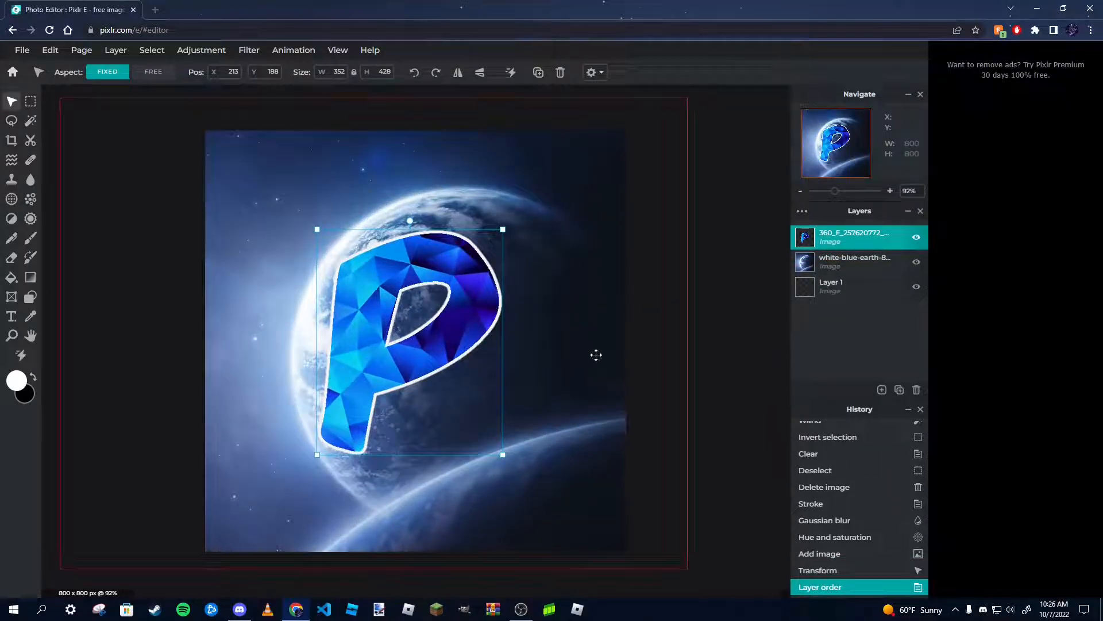
# Lock the earth background layer in its layer settings and try moving the image on the canvas.
pyautogui.click(890, 260)
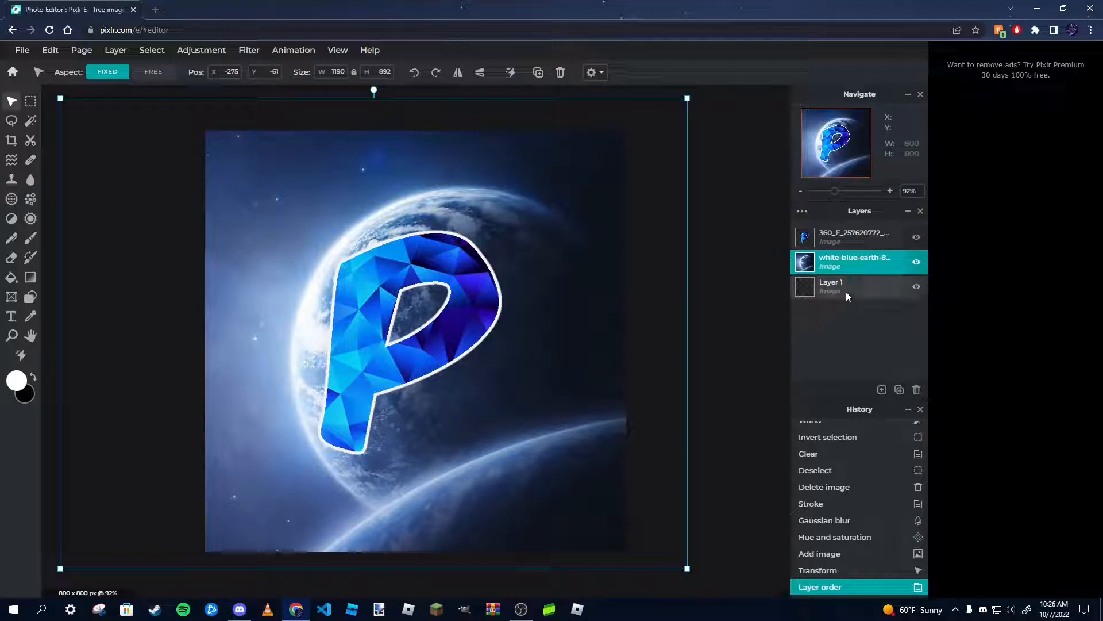
pyautogui.click(834, 260)
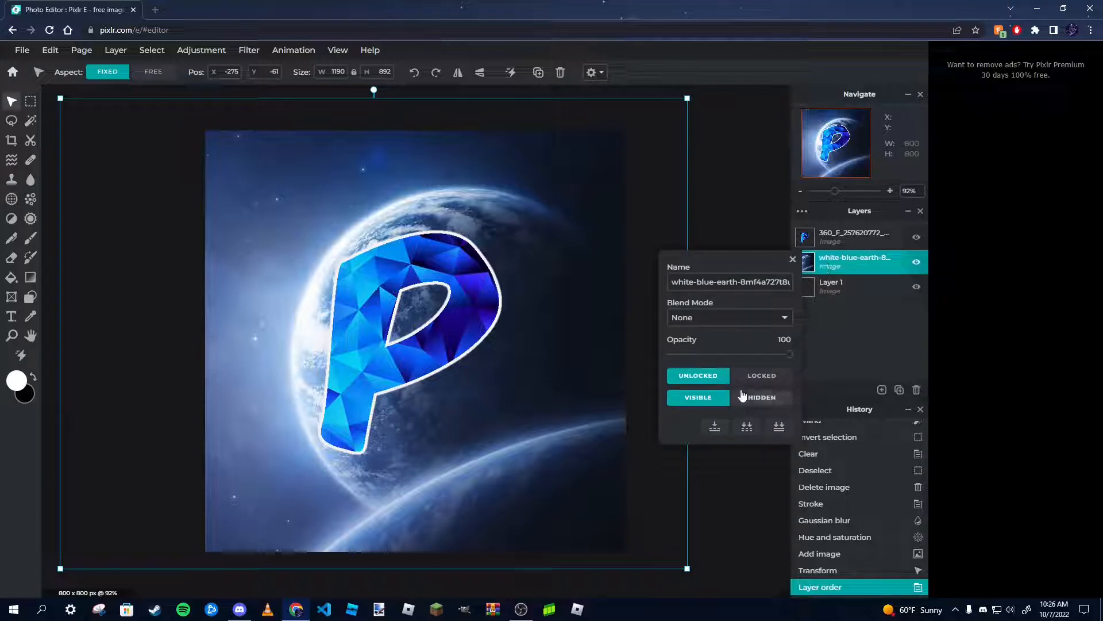
pyautogui.click(756, 379)
pyautogui.click(479, 157)
pyautogui.moveTo(543, 178); pyautogui.dragTo(605, 272)
# Lock the pattern-filled P layer and close its layer settings.
pyautogui.click(819, 232)
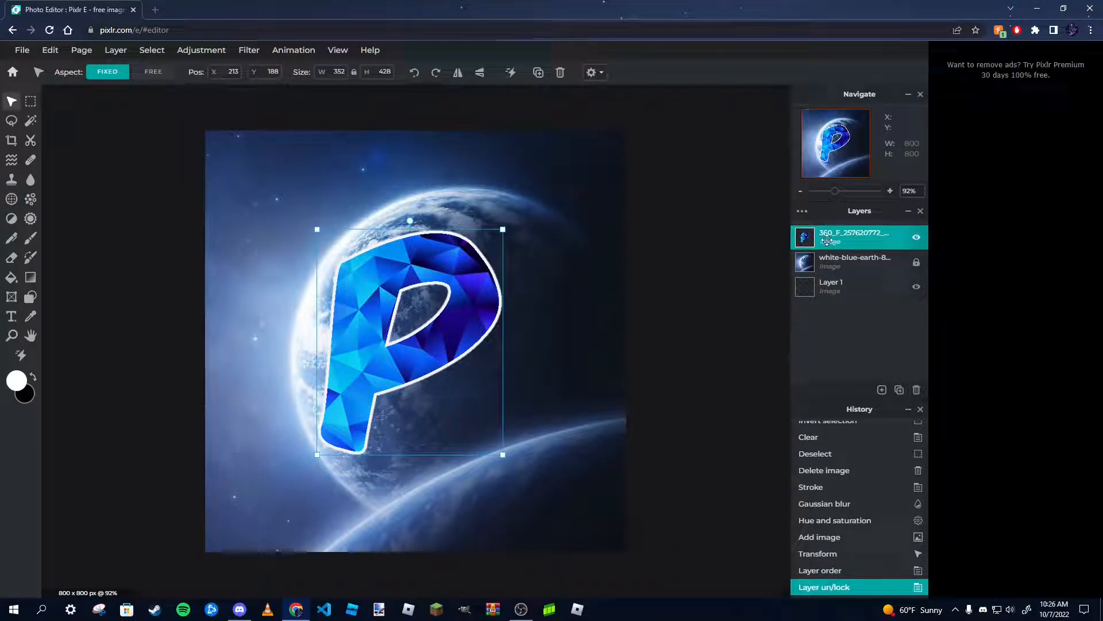
pyautogui.click(828, 239)
pyautogui.click(742, 354)
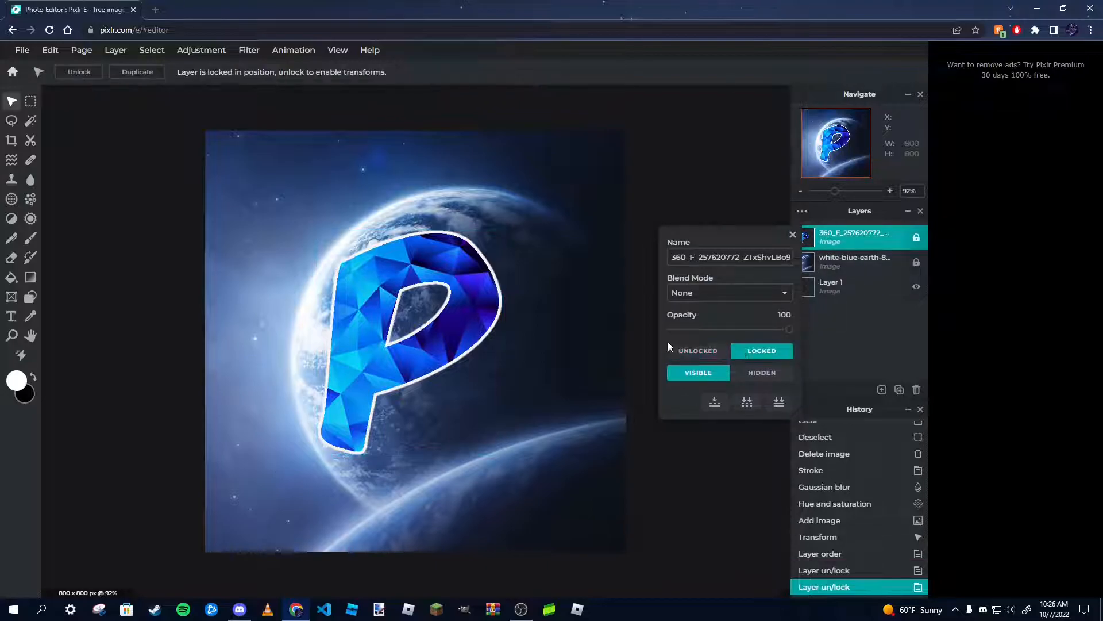
pyautogui.click(735, 147)
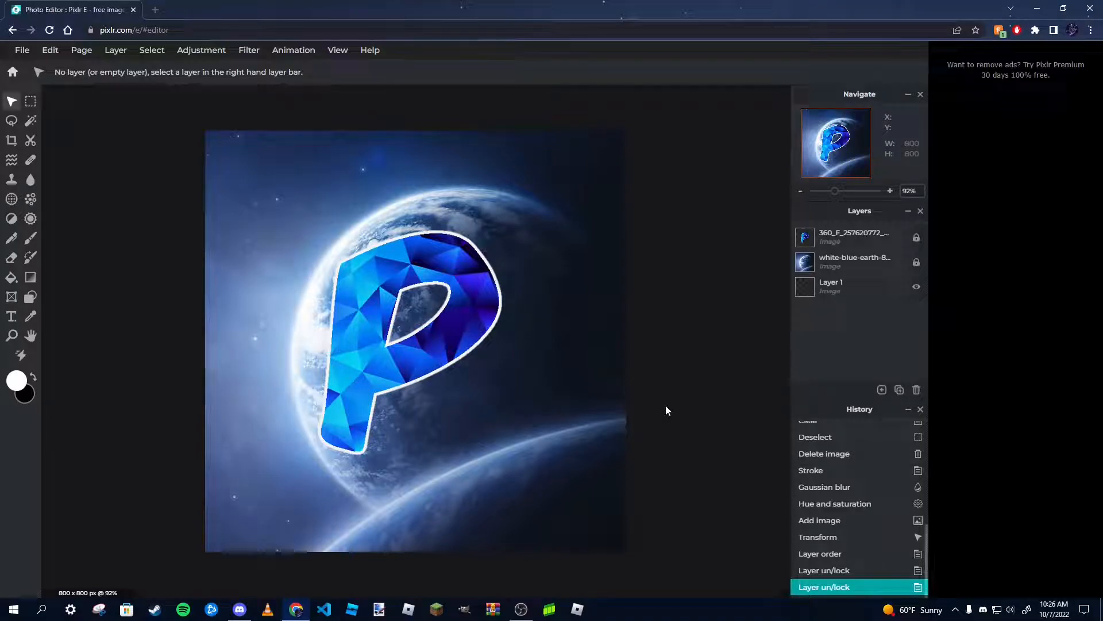
# Try a tall white rectangle along the canvas's left edge with the Shape tool, and undo it.
pyautogui.scroll(-3, 396, 271)
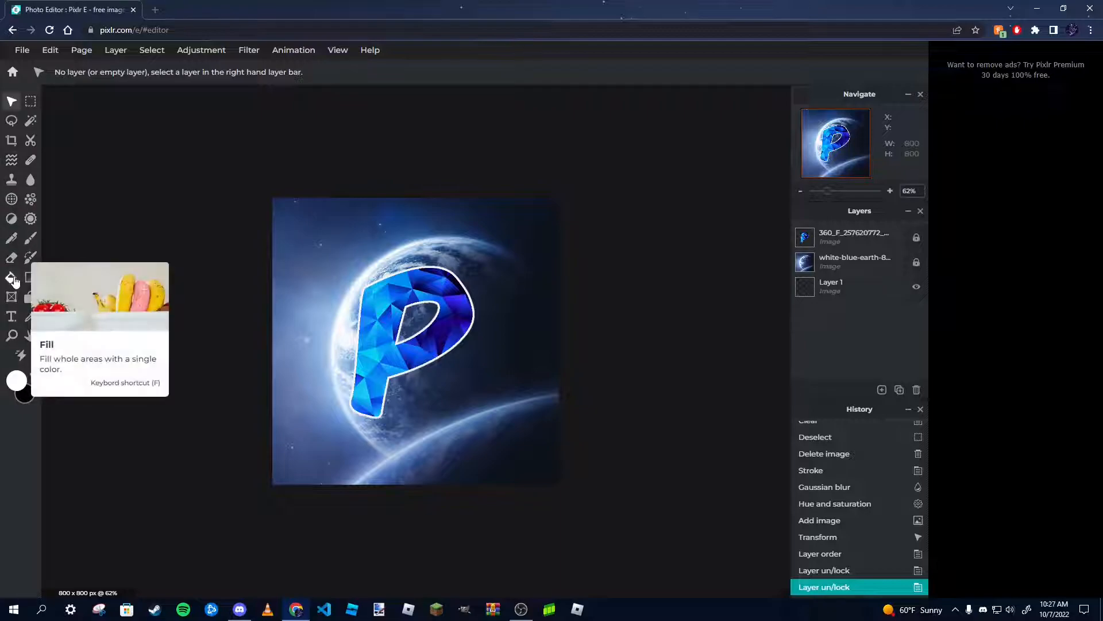
pyautogui.click(26, 303)
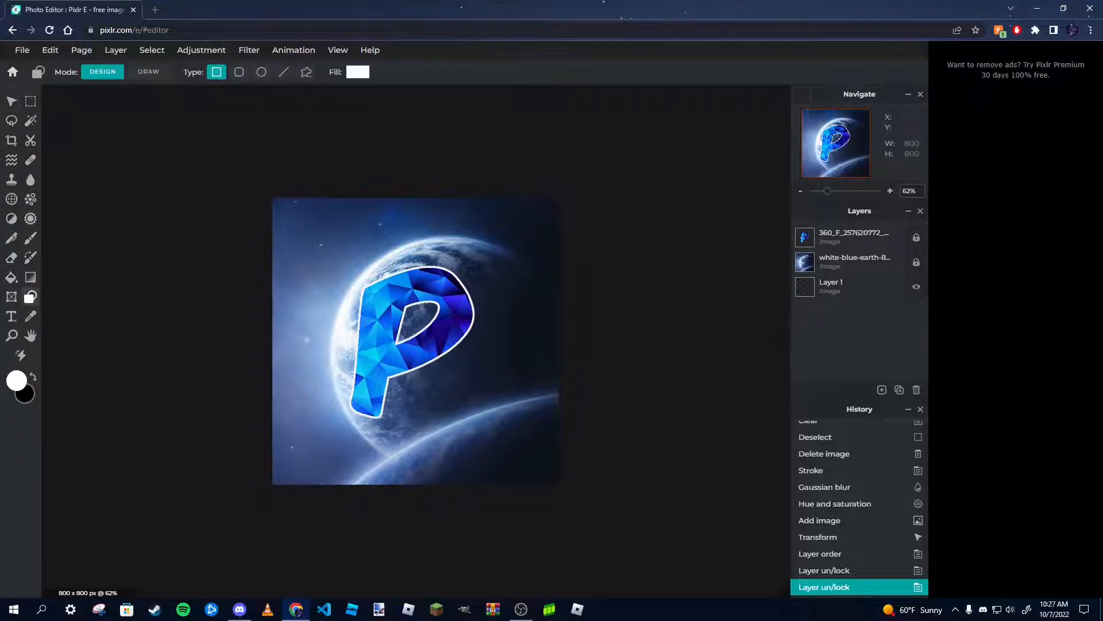
pyautogui.moveTo(251, 218); pyautogui.dragTo(294, 524)
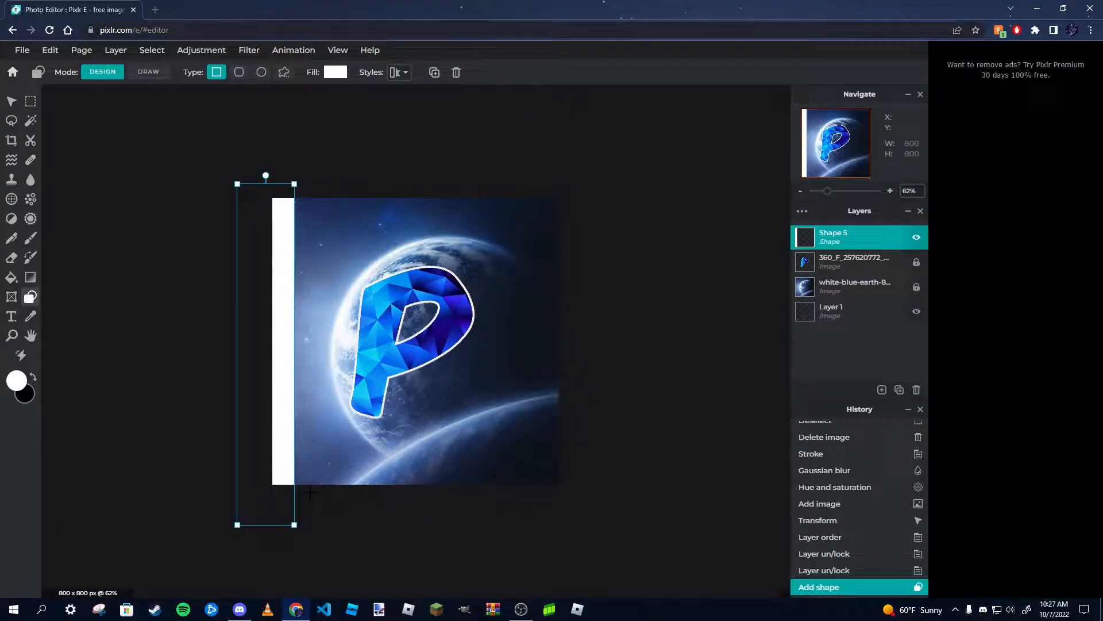
pyautogui.hotkey('ctrl', 'z')
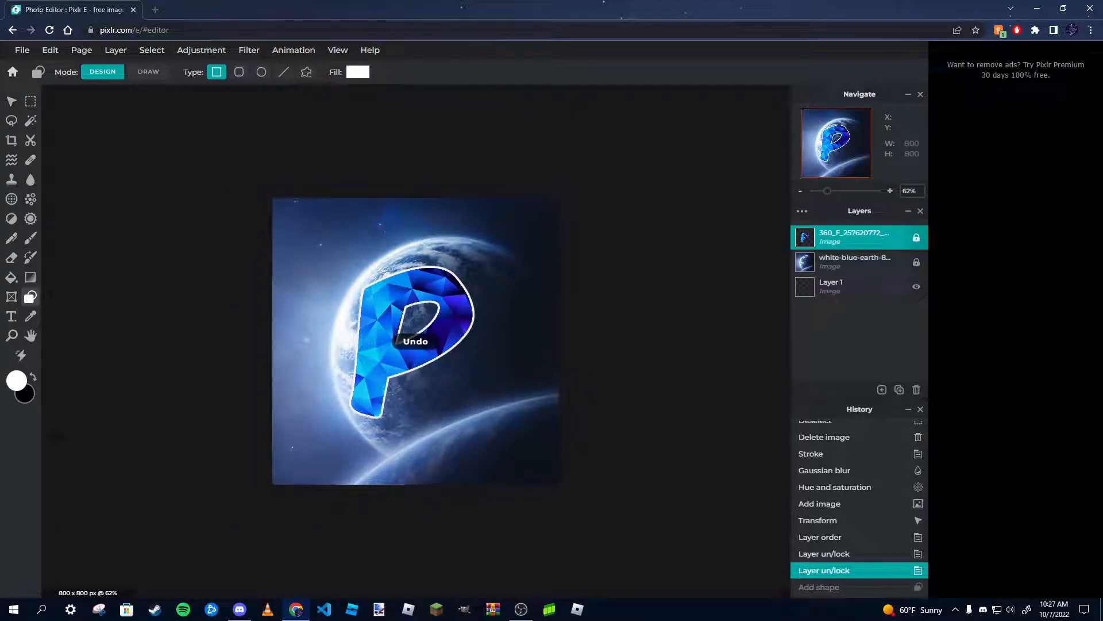
# Try another tall rectangle along the canvas's left edge with black as the foreground colour, and undo it.
pyautogui.click(33, 376)
pyautogui.moveTo(224, 179); pyautogui.dragTo(291, 508)
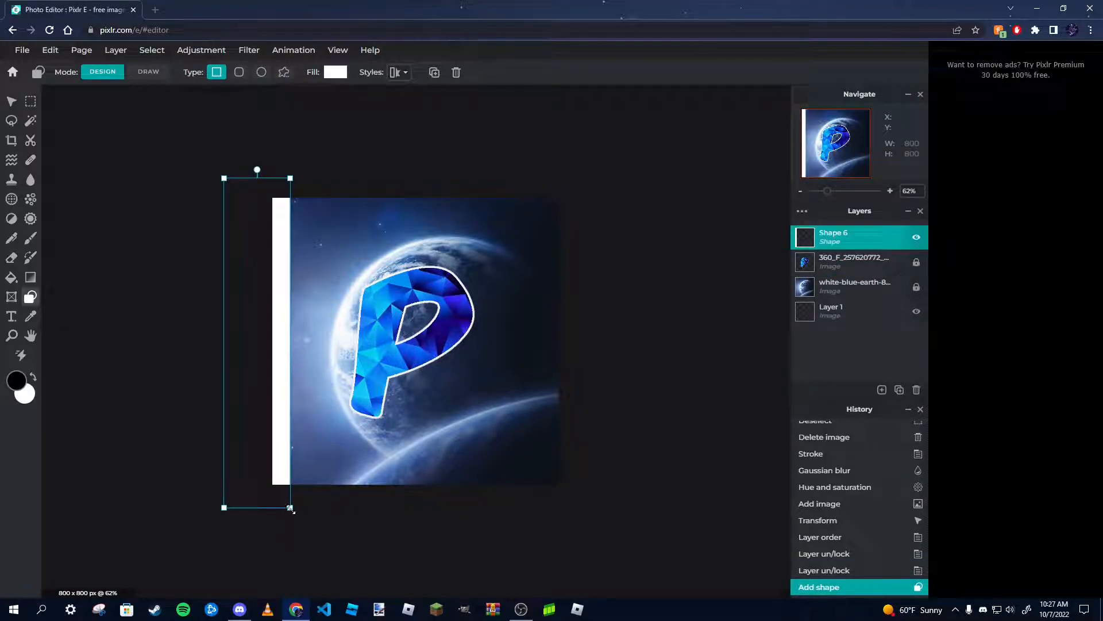
pyautogui.click(16, 380)
pyautogui.click(269, 312)
pyautogui.hotkey('ctrl', 'z')
# Draw a small square just outside the canvas's upper-left corner and change its fill to near-black.
pyautogui.moveTo(234, 178)
pyautogui.mouseDown()
pyautogui.moveTo(301, 411)
pyautogui.moveTo(292, 494)
pyautogui.moveTo(257, 161)
pyautogui.moveTo(235, 156)
pyautogui.mouseUp()
pyautogui.click(336, 72)
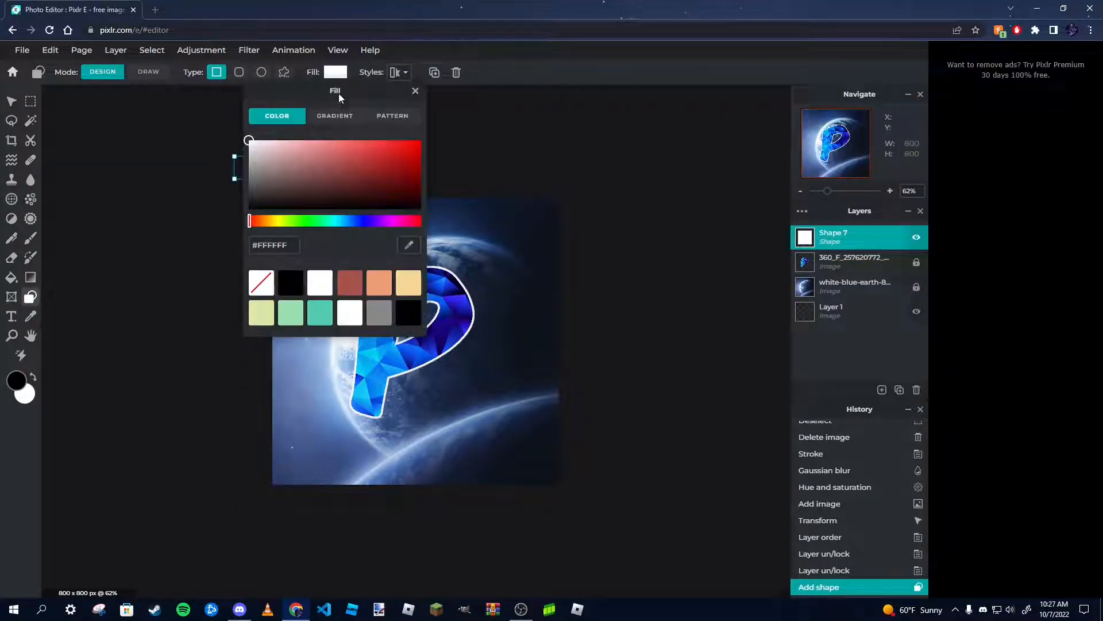
pyautogui.moveTo(364, 197); pyautogui.dragTo(431, 210)
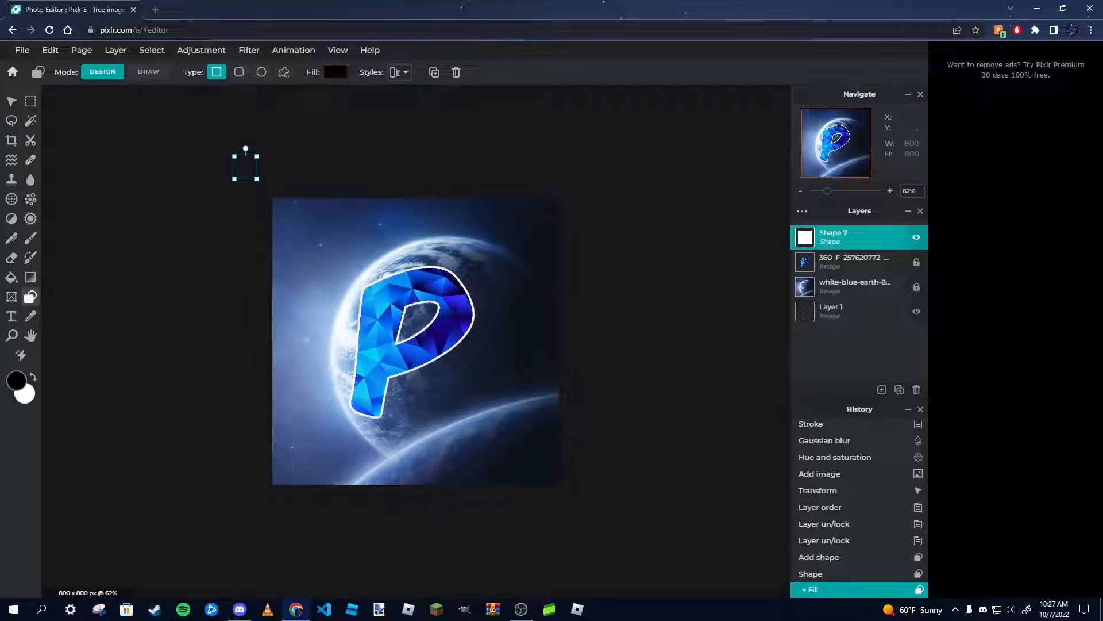
# Draw a tall black rectangle over the canvas's left edge and delete the small square shape outside the canvas.
pyautogui.moveTo(245, 167)
pyautogui.mouseDown()
pyautogui.moveTo(298, 370)
pyautogui.moveTo(217, 244)
pyautogui.moveTo(273, 293)
pyautogui.moveTo(294, 493)
pyautogui.mouseUp()
pyautogui.doubleClick(833, 260)
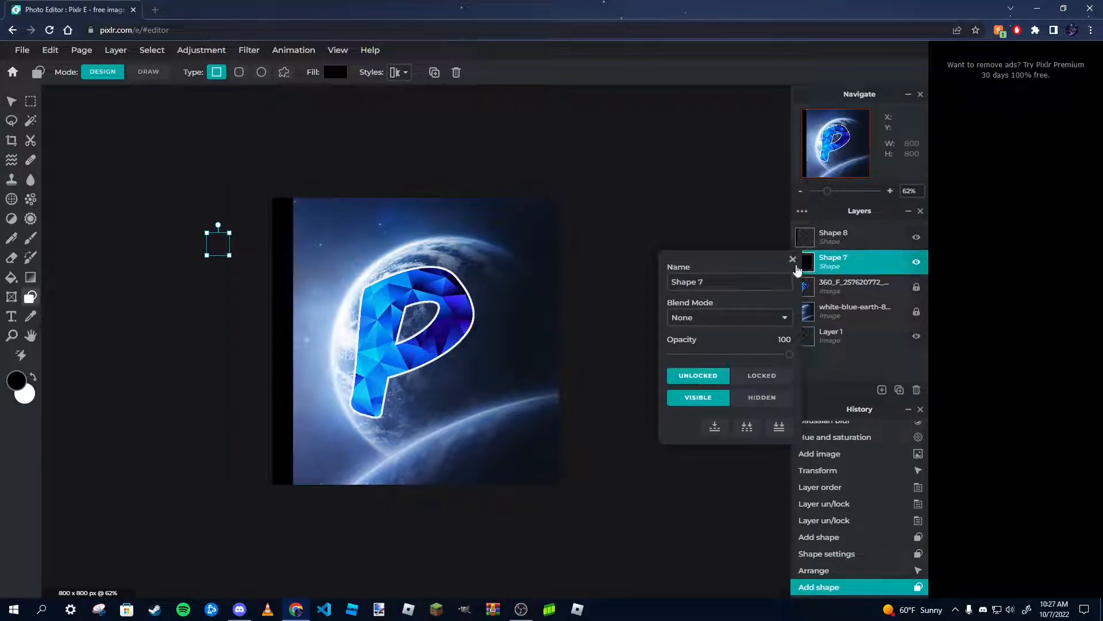
pyautogui.click(762, 397)
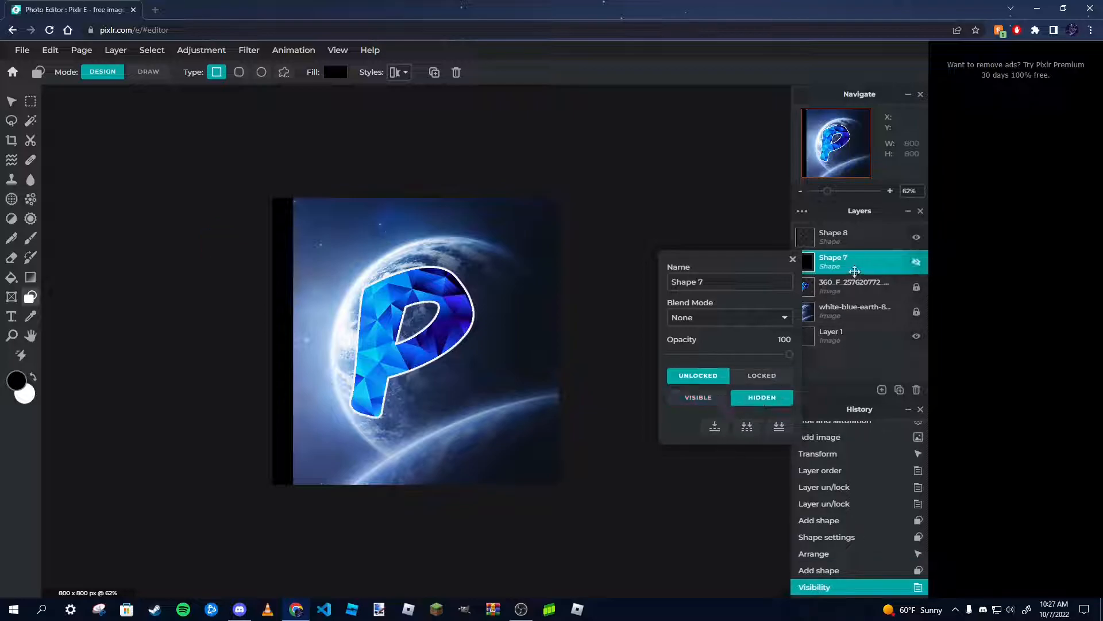
pyautogui.click(793, 259)
pyautogui.click(816, 263)
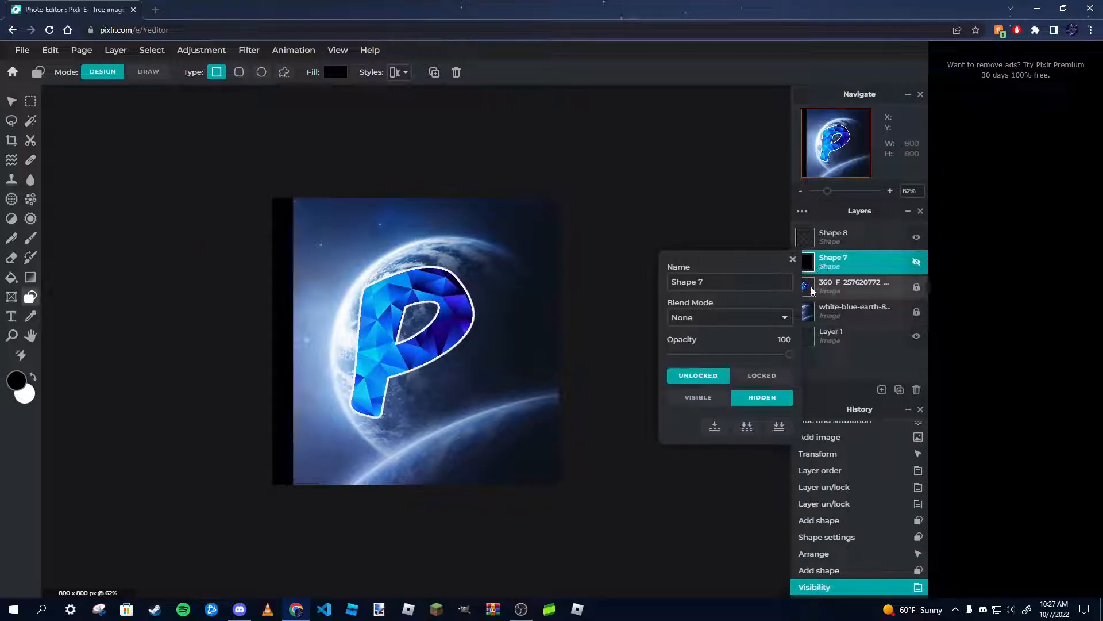
pyautogui.click(917, 389)
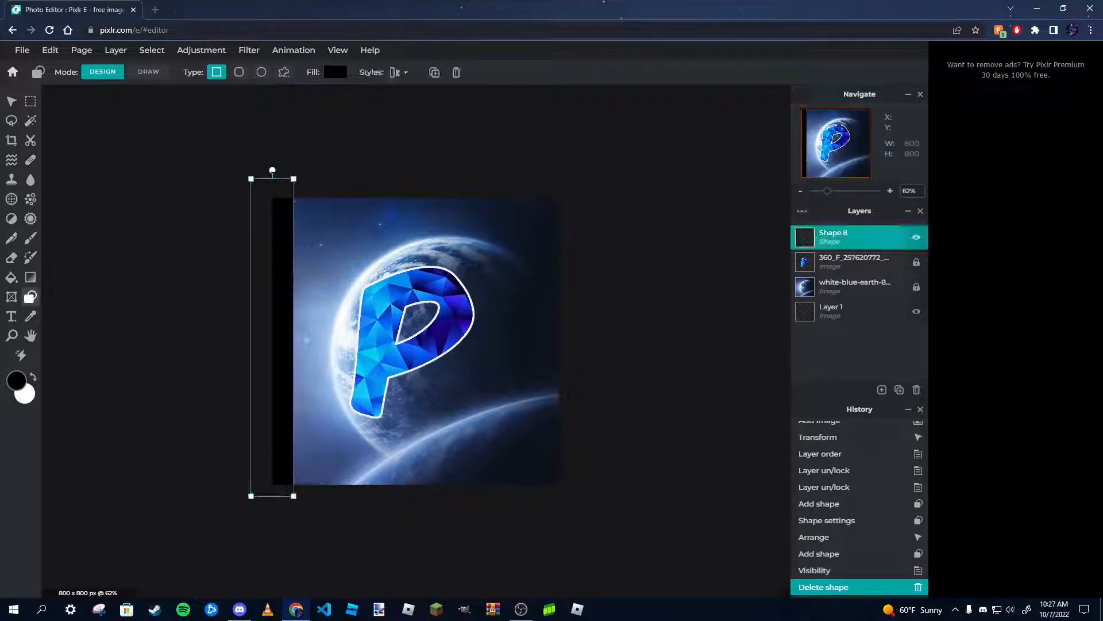
# Draw black rectangles over the canvas's top, right and bottom edges to complete a border as thick as the left bar.
pyautogui.moveTo(188, 138); pyautogui.dragTo(599, 218)
pyautogui.click(653, 224)
pyautogui.moveTo(632, 158); pyautogui.dragTo(539, 558)
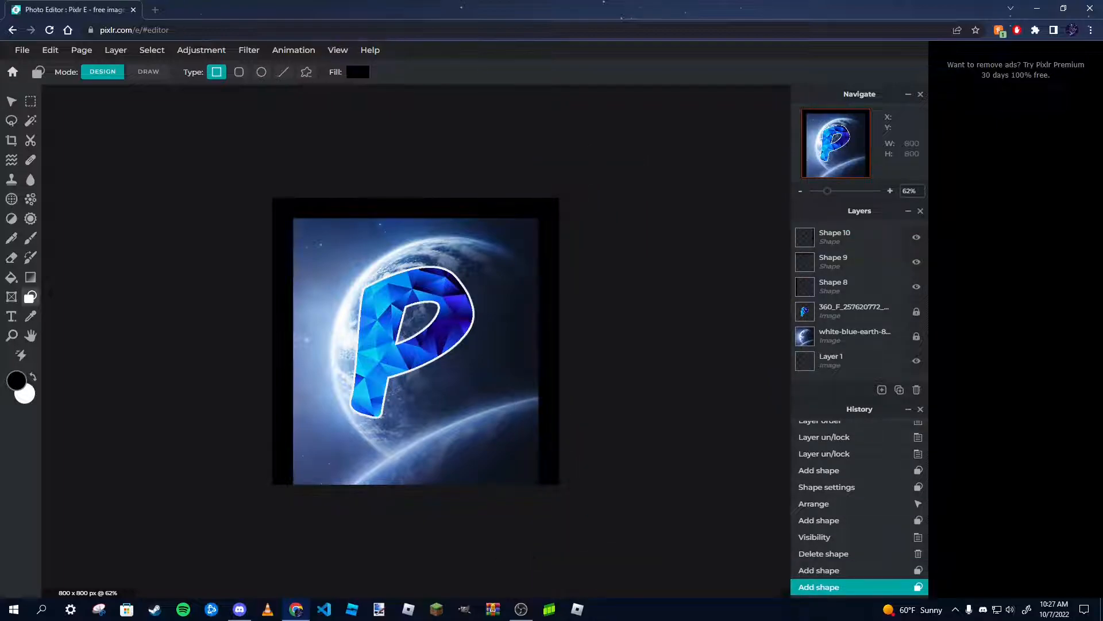
pyautogui.moveTo(279, 542); pyautogui.dragTo(579, 466)
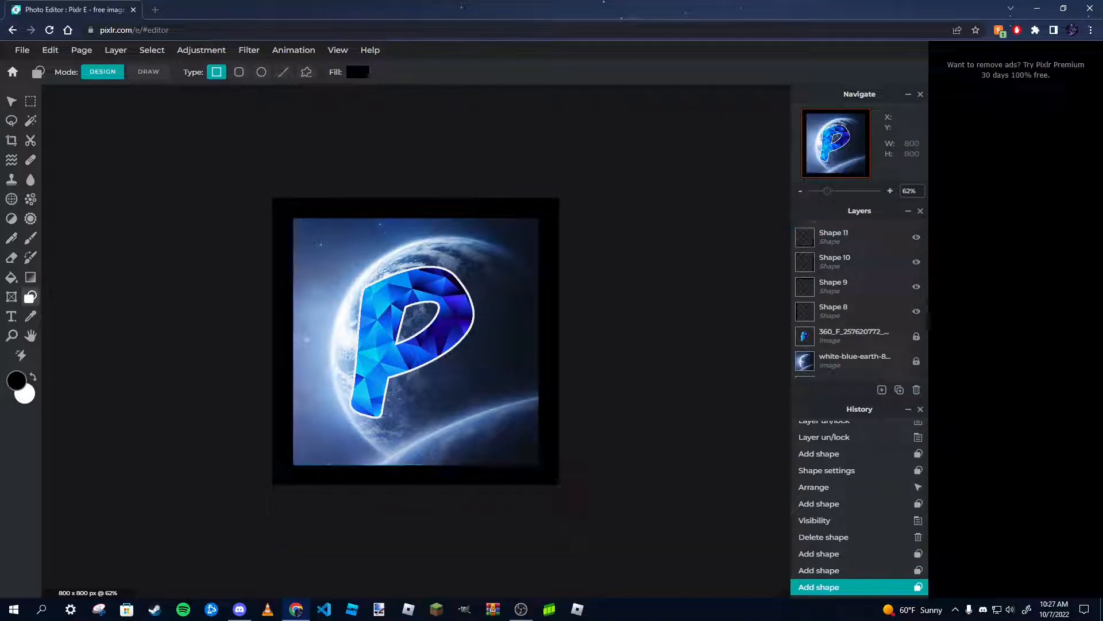
# Apply a Gaussian blur with amount 35 to the earth background image layer.
pyautogui.click(844, 360)
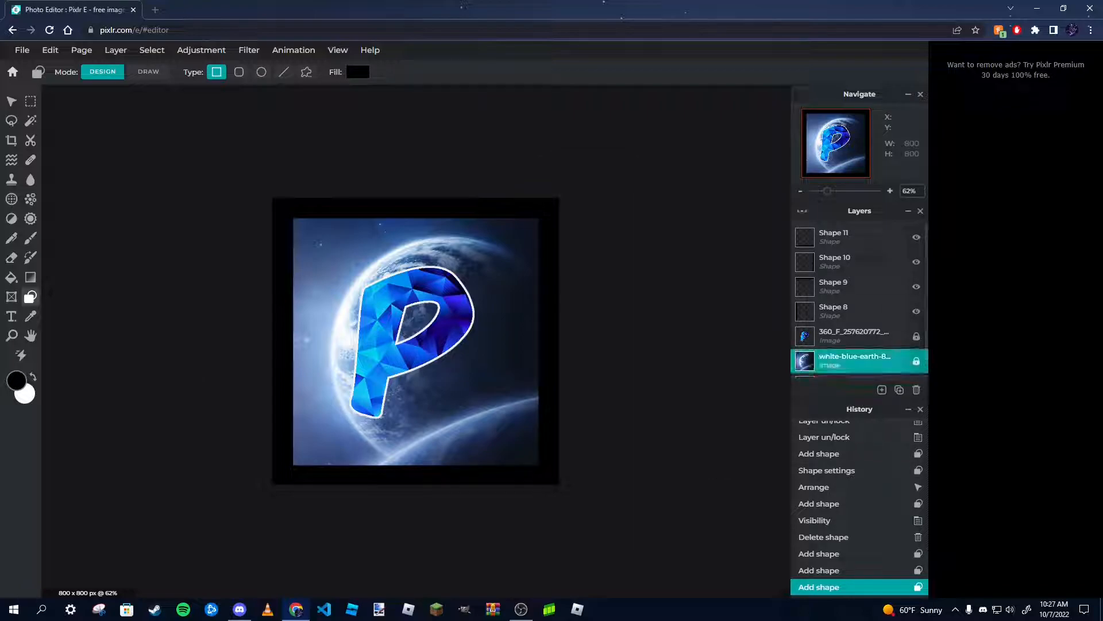
pyautogui.click(249, 50)
pyautogui.moveTo(295, 116)
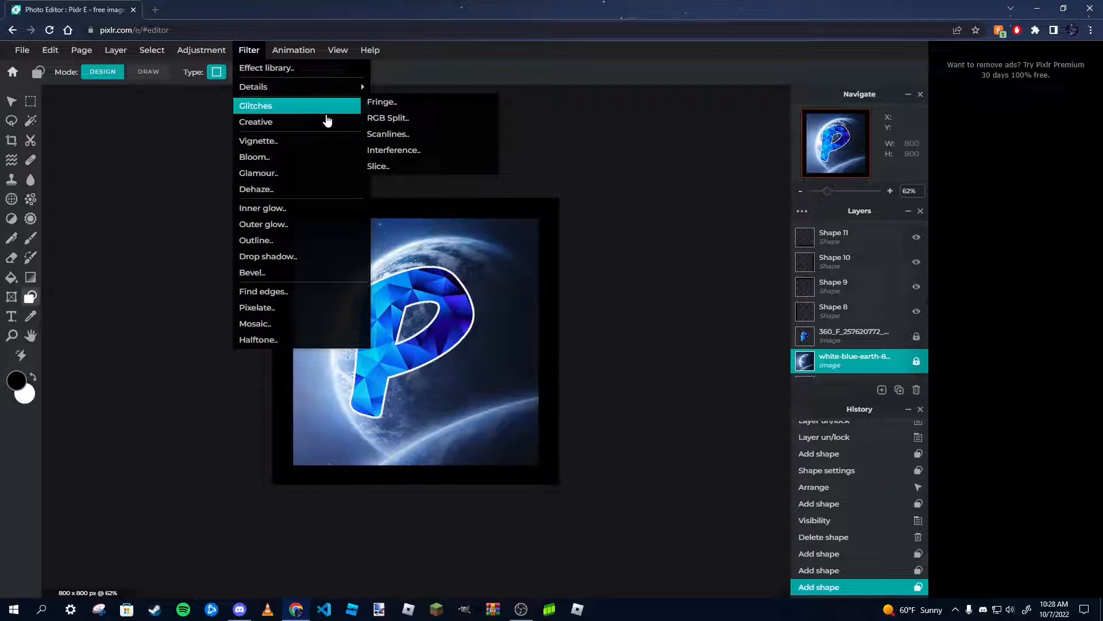
pyautogui.moveTo(324, 89)
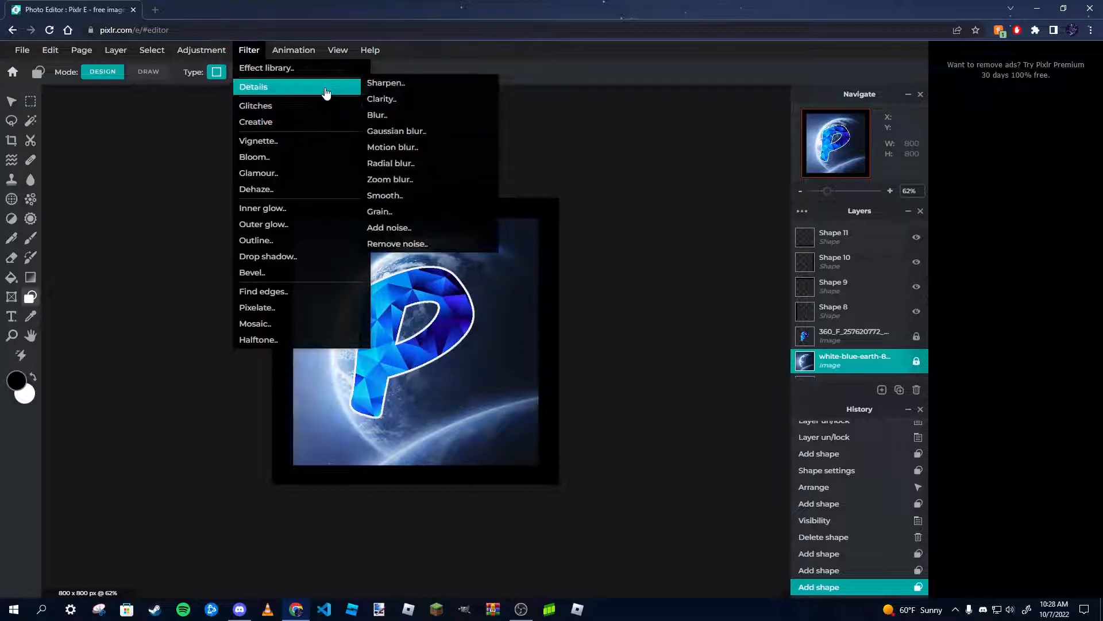
pyautogui.click(397, 131)
pyautogui.moveTo(69, 241); pyautogui.dragTo(140, 240)
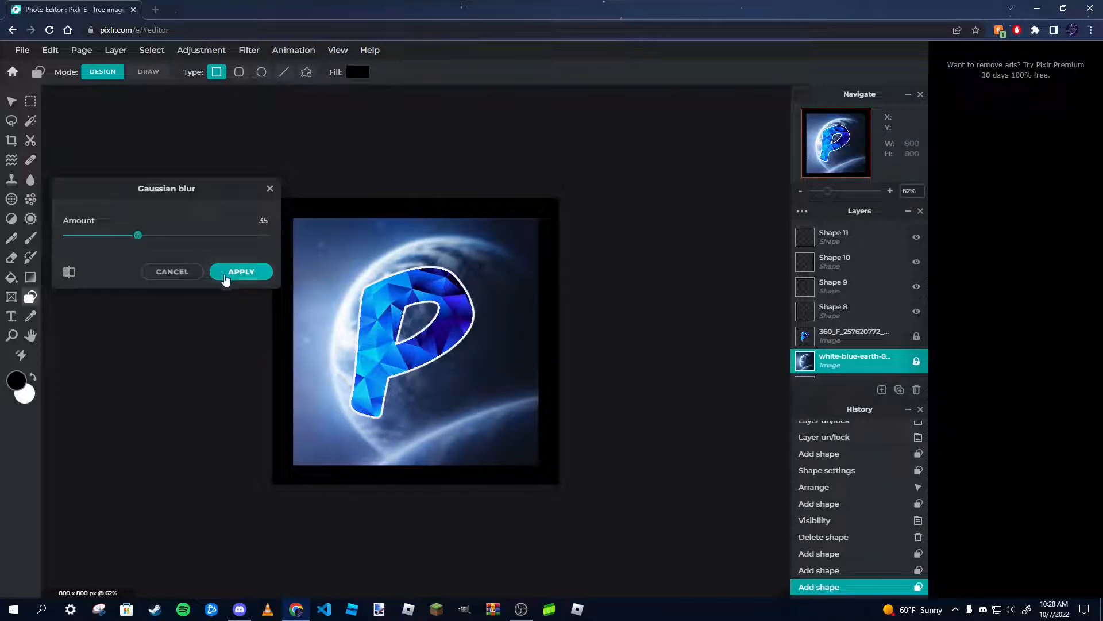
pyautogui.click(230, 272)
# Adjust the earth background's hue to -28, saturation to 19 and lightness to -4.
pyautogui.click(213, 54)
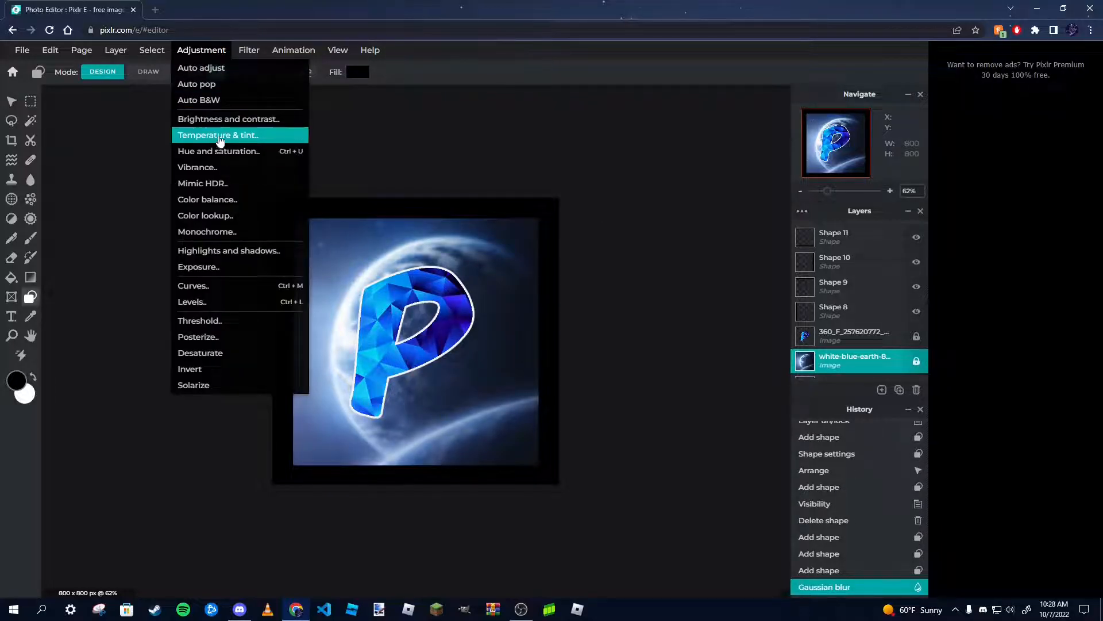
pyautogui.click(227, 153)
pyautogui.moveTo(169, 222)
pyautogui.mouseDown()
pyautogui.moveTo(181, 222)
pyautogui.moveTo(160, 222)
pyautogui.mouseUp()
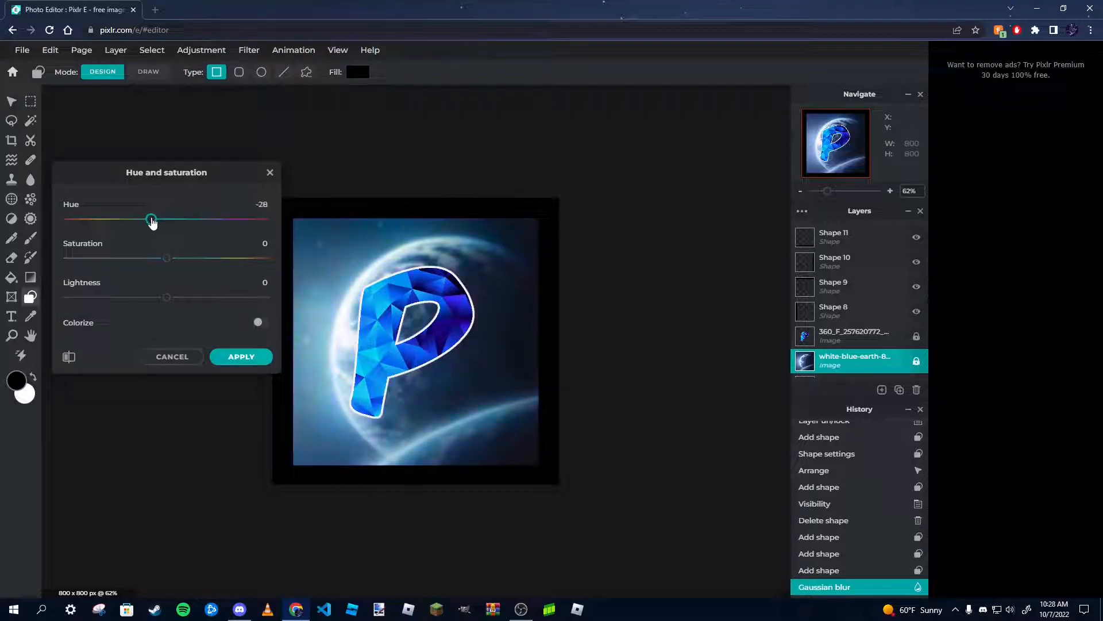
pyautogui.moveTo(167, 258); pyautogui.dragTo(162, 295)
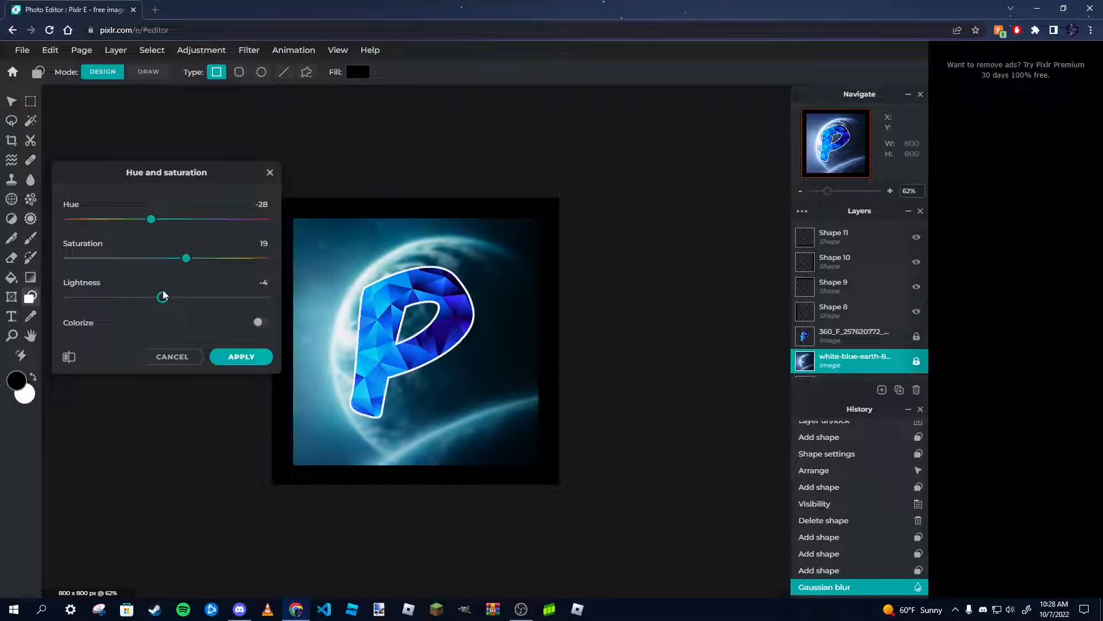
pyautogui.click(232, 357)
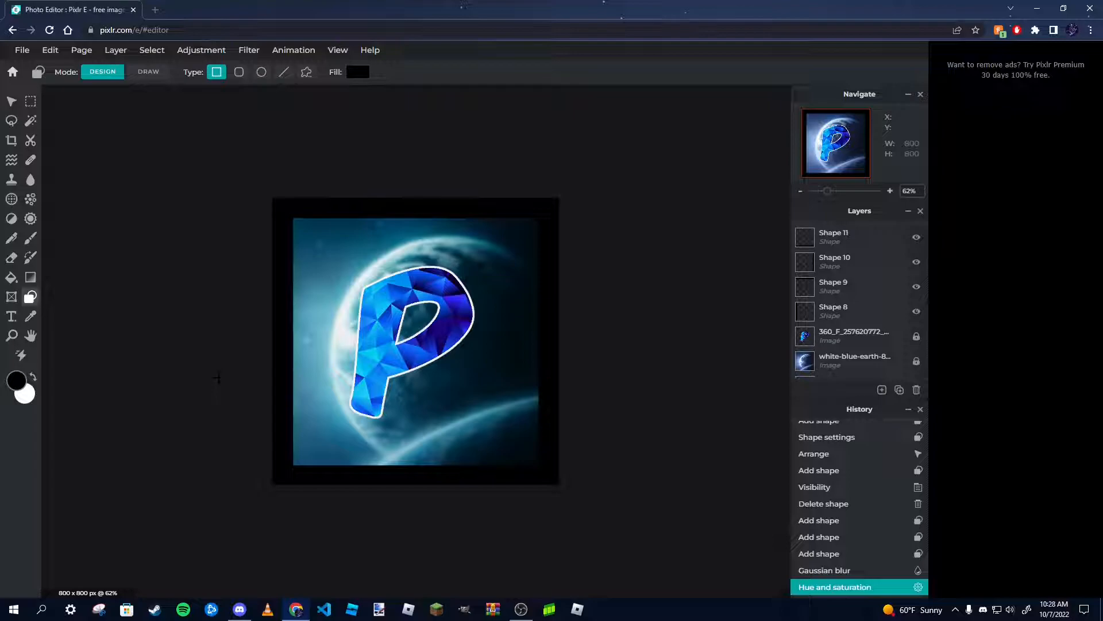
# Merge the four black border shapes down into a single layer above the letter P.
pyautogui.scroll(-1, 828, 259)
pyautogui.scroll(1, 839, 271)
pyautogui.doubleClick(839, 236)
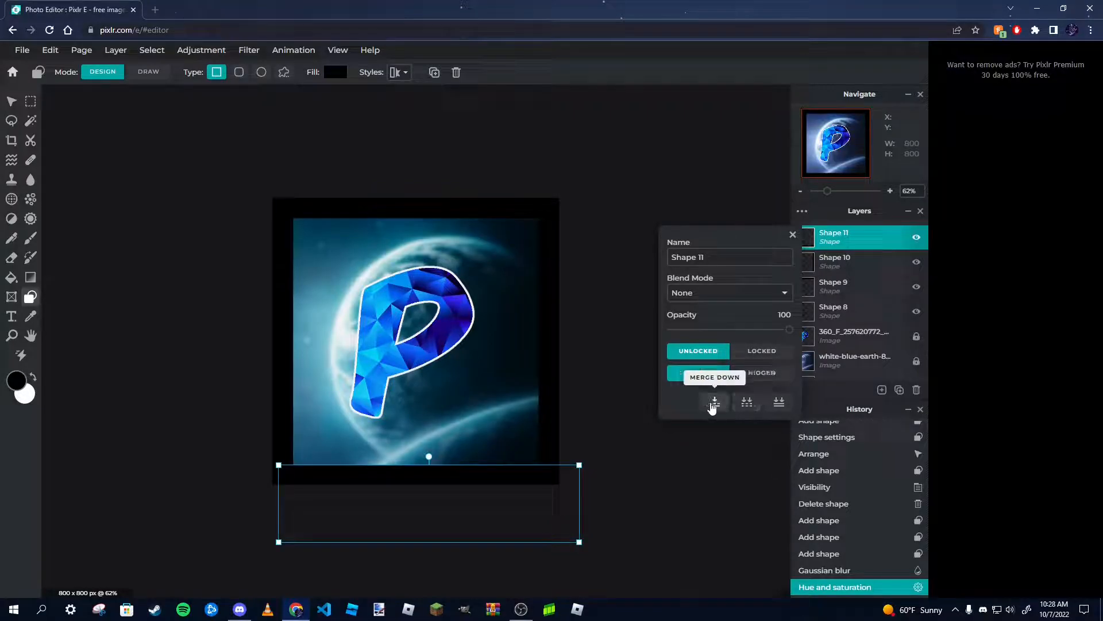
pyautogui.click(714, 401)
pyautogui.doubleClick(822, 241)
pyautogui.click(714, 401)
pyautogui.doubleClick(821, 246)
pyautogui.click(714, 401)
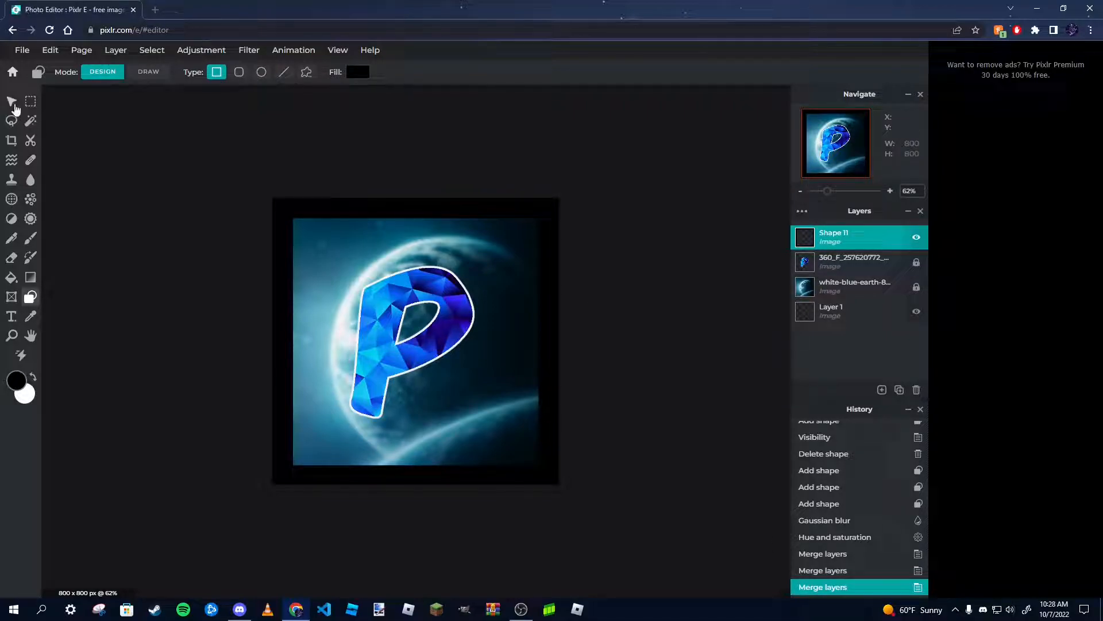
# Try moving the merged border layer with the Arrange tool, undo the move and reselect the layer.
pyautogui.click(11, 101)
pyautogui.moveTo(278, 227)
pyautogui.mouseDown()
pyautogui.moveTo(345, 251)
pyautogui.moveTo(217, 308)
pyautogui.moveTo(336, 244)
pyautogui.moveTo(283, 239)
pyautogui.moveTo(300, 229)
pyautogui.moveTo(262, 236)
pyautogui.mouseUp()
pyautogui.hotkey('ctrl', 'z')
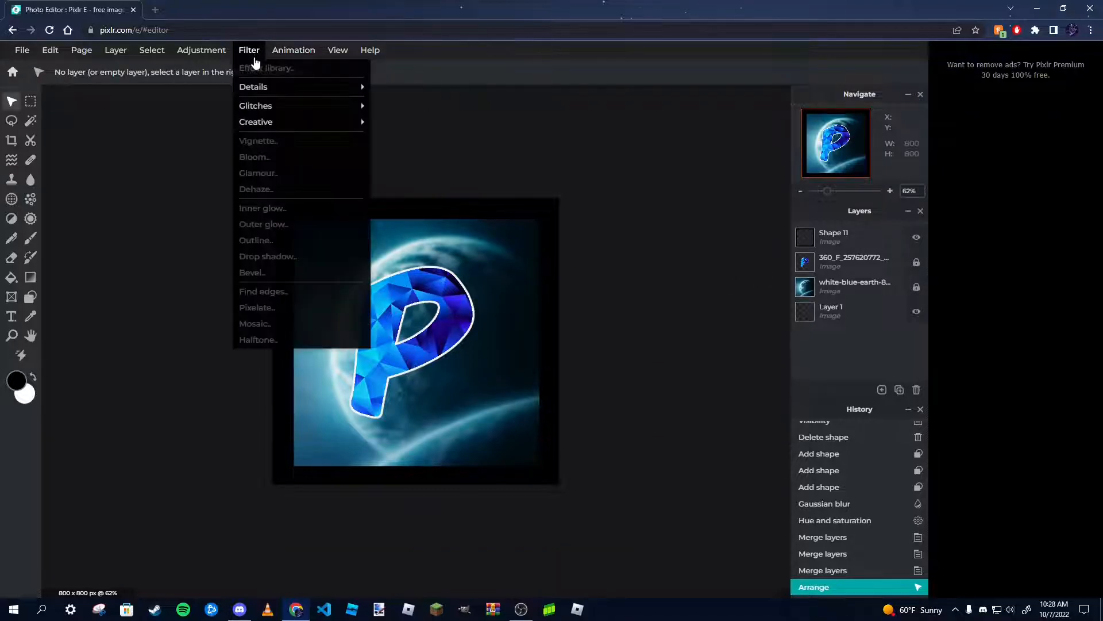
pyautogui.click(843, 251)
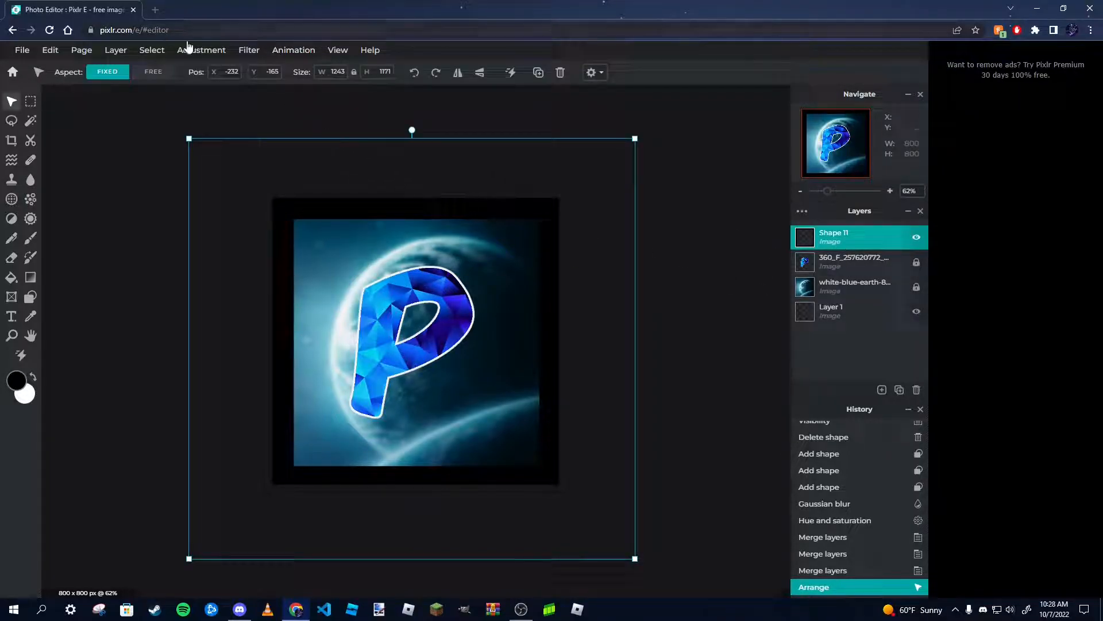
pyautogui.moveTo(249, 50)
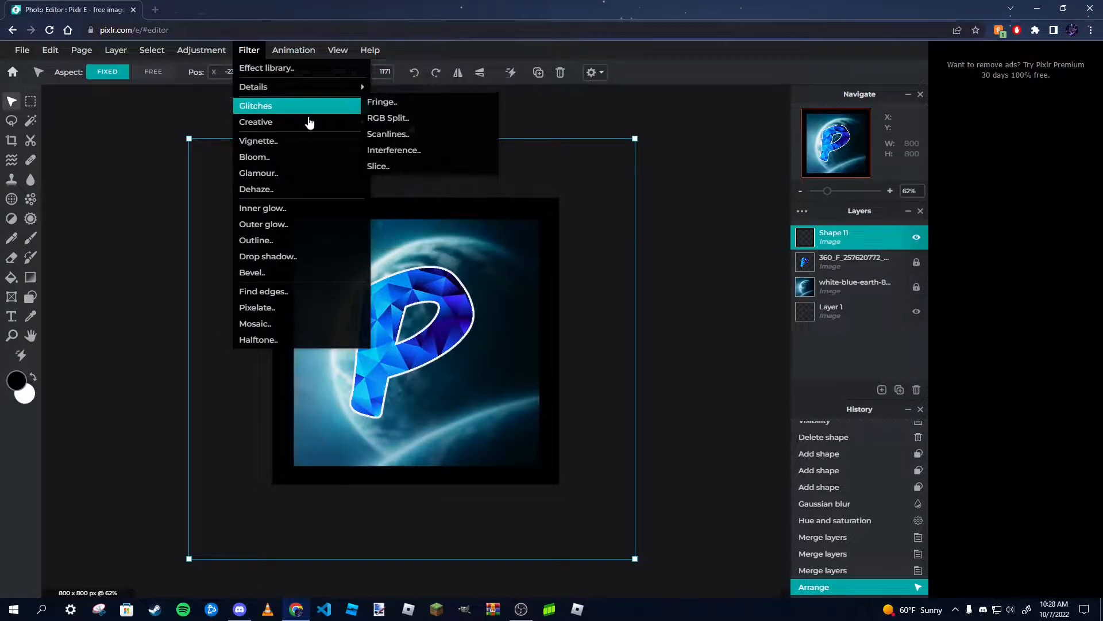
pyautogui.moveTo(336, 127)
pyautogui.moveTo(357, 88)
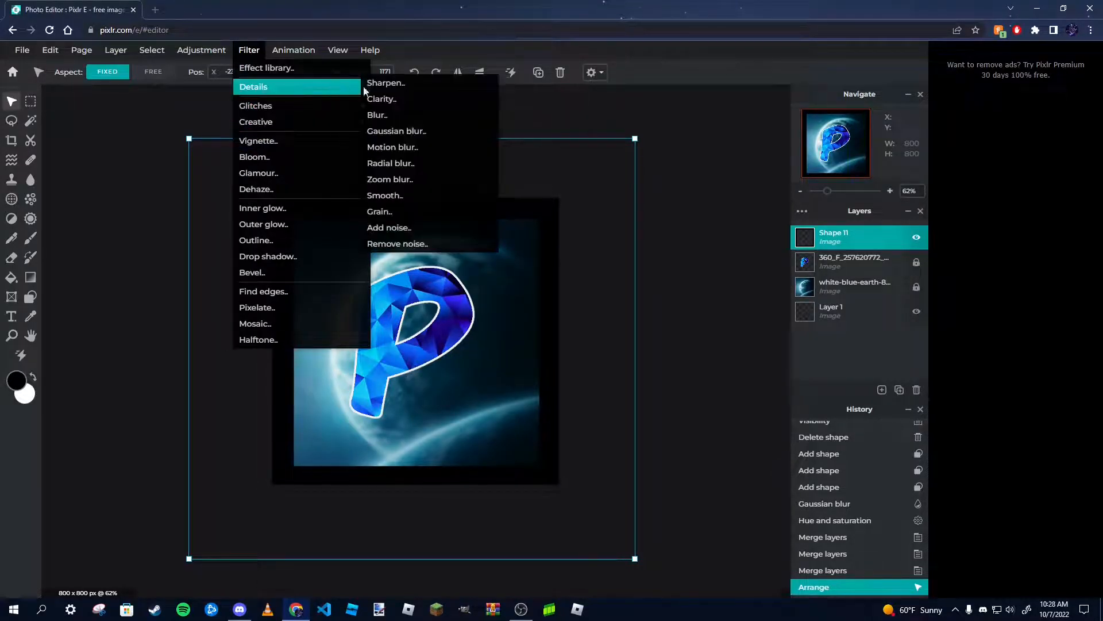
pyautogui.click(411, 128)
pyautogui.moveTo(68, 236)
pyautogui.mouseDown()
pyautogui.moveTo(308, 244)
pyautogui.moveTo(52, 237)
pyautogui.mouseUp()
pyautogui.click(269, 189)
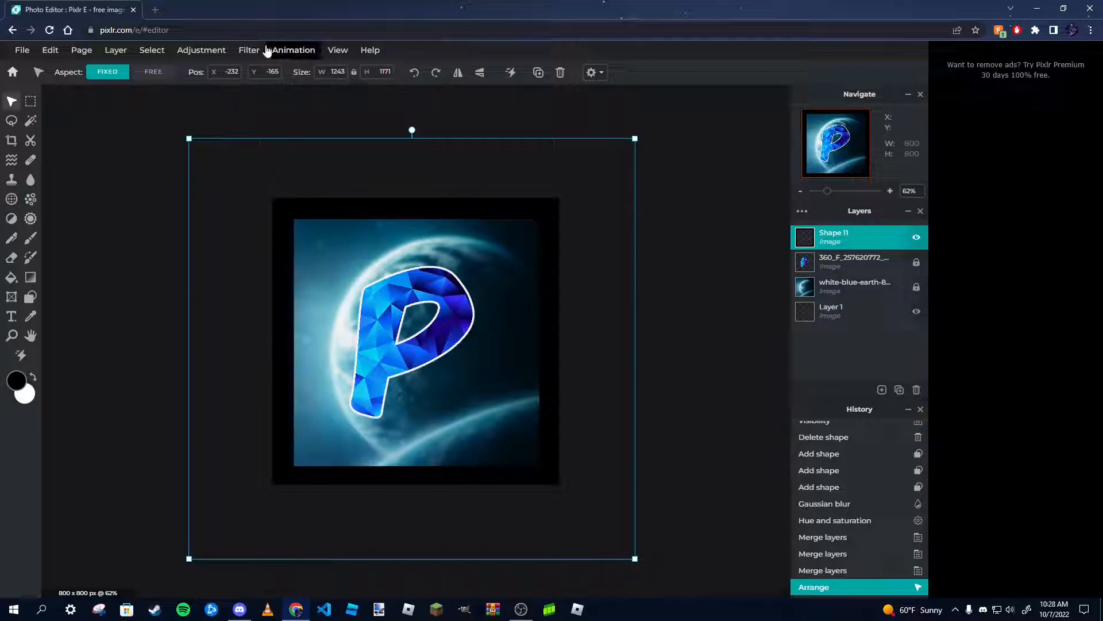
# Apply a Gaussian blur with amount 100 to the merged border layer.
pyautogui.click(249, 50)
pyautogui.moveTo(285, 112)
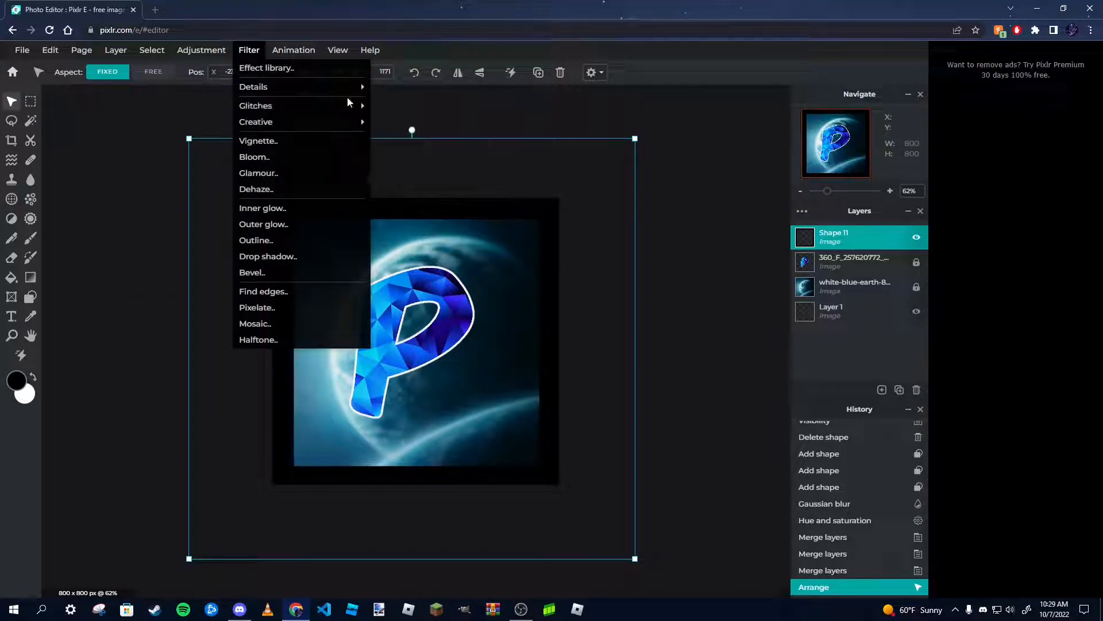
pyautogui.moveTo(319, 88)
pyautogui.click(408, 131)
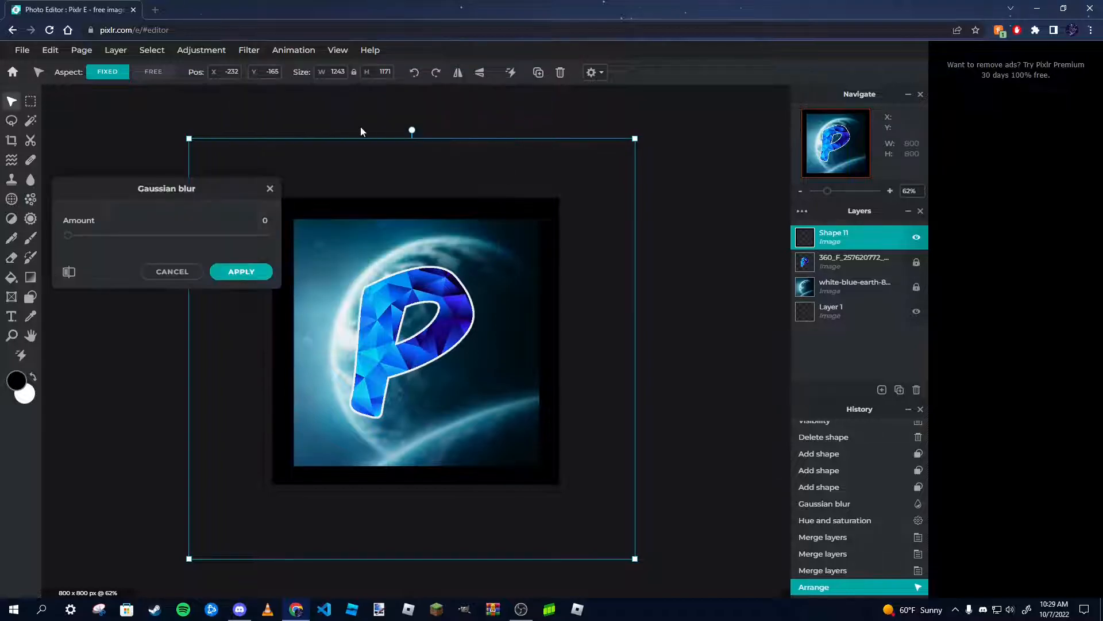
pyautogui.moveTo(68, 236); pyautogui.dragTo(458, 242)
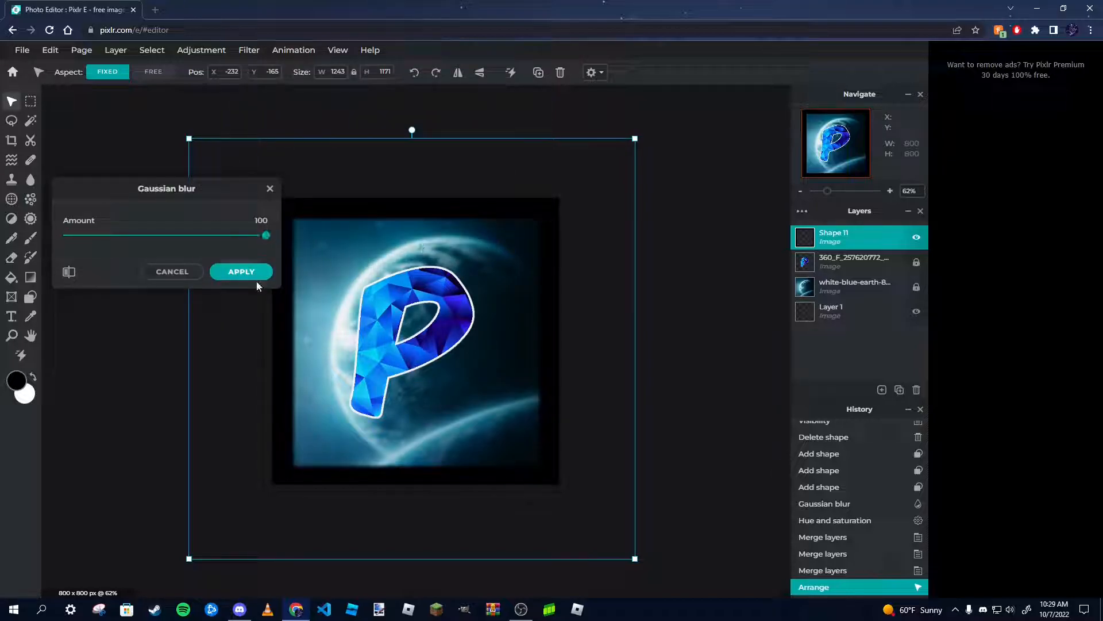
pyautogui.click(241, 273)
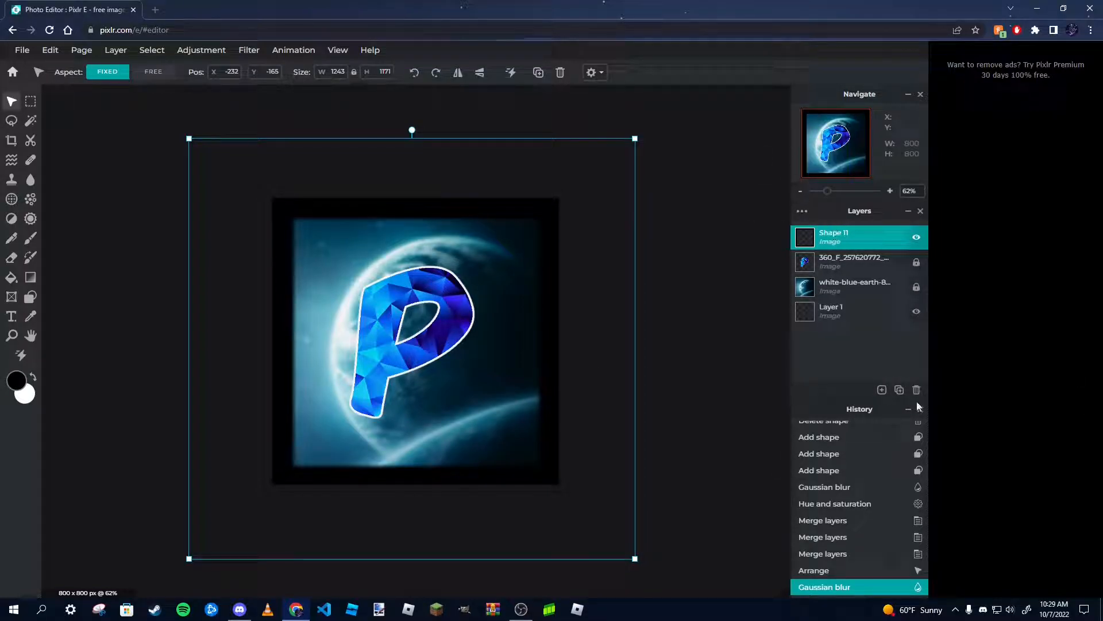
# Try the Vignette filter on the merged border layer, and cancel it.
pyautogui.click(261, 52)
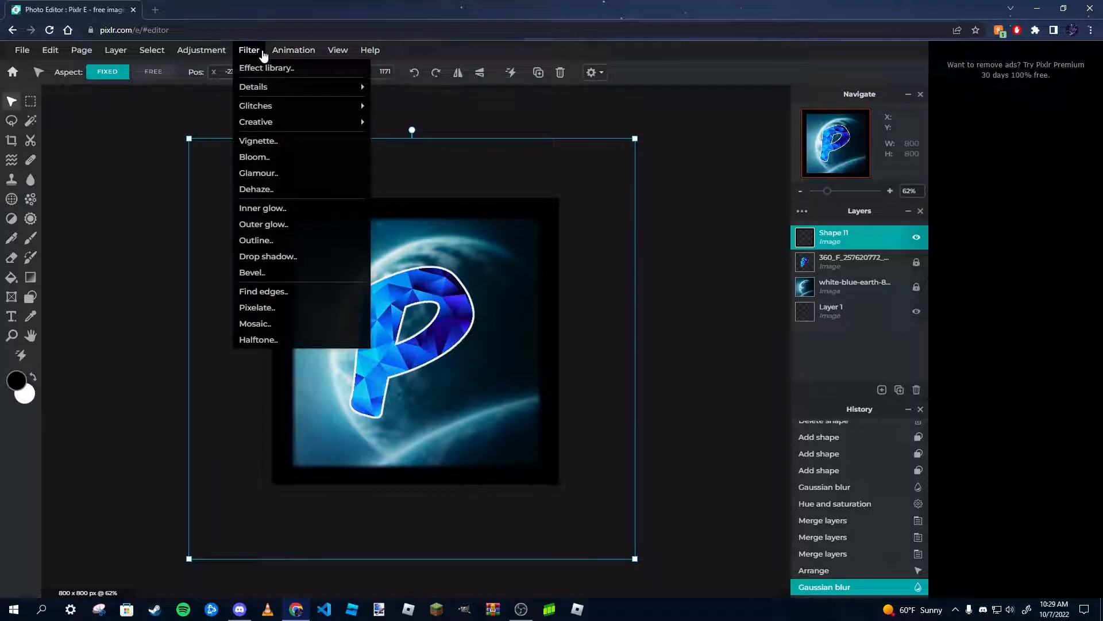
pyautogui.click(275, 141)
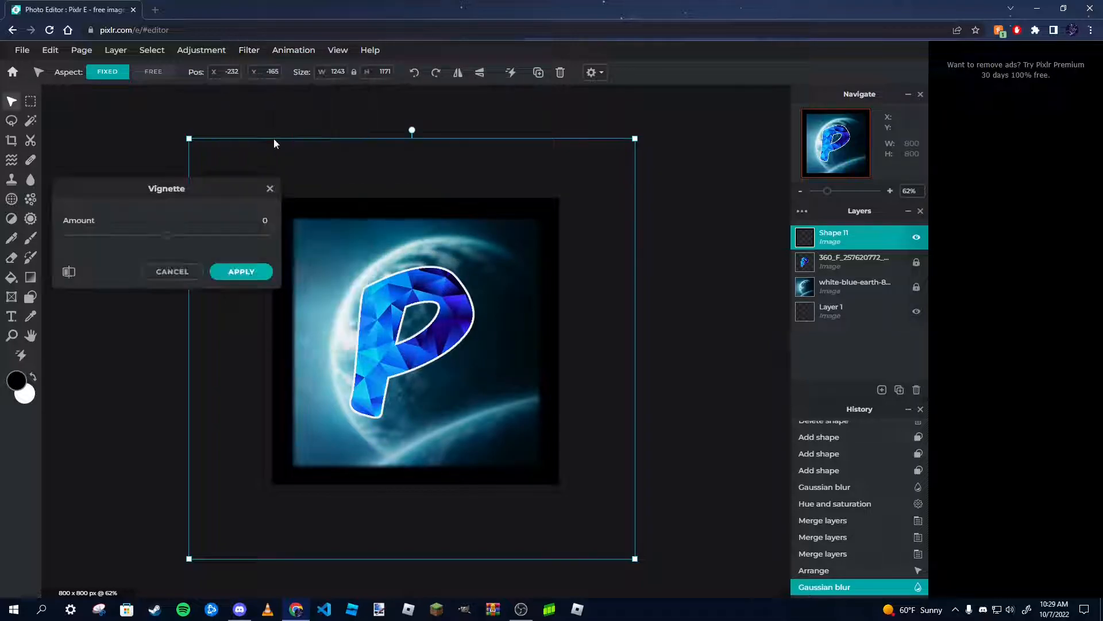
pyautogui.moveTo(263, 237); pyautogui.dragTo(209, 235)
pyautogui.click(171, 272)
# Apply the standard Blur filter with amount 100 to the merged border layer.
pyautogui.click(249, 50)
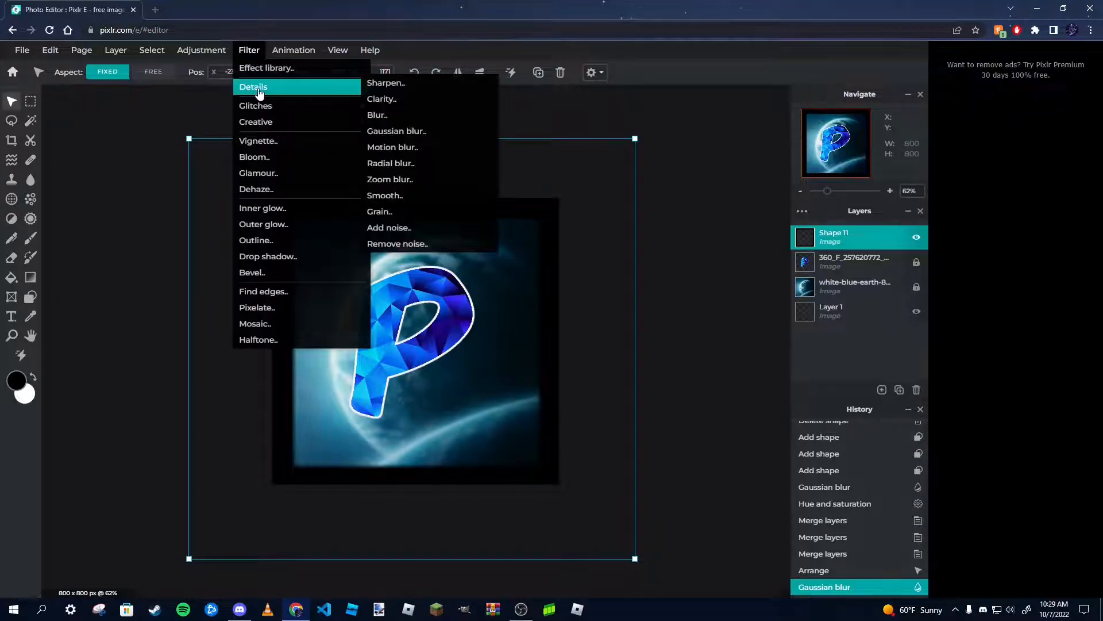
pyautogui.moveTo(302, 92)
pyautogui.click(379, 115)
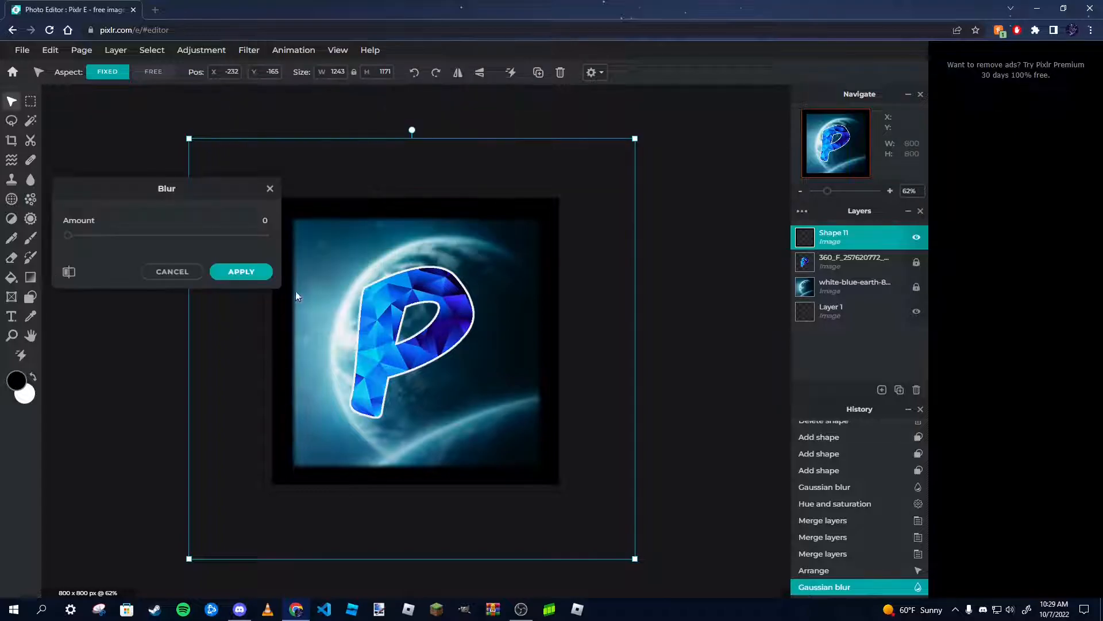
pyautogui.moveTo(68, 237); pyautogui.dragTo(337, 239)
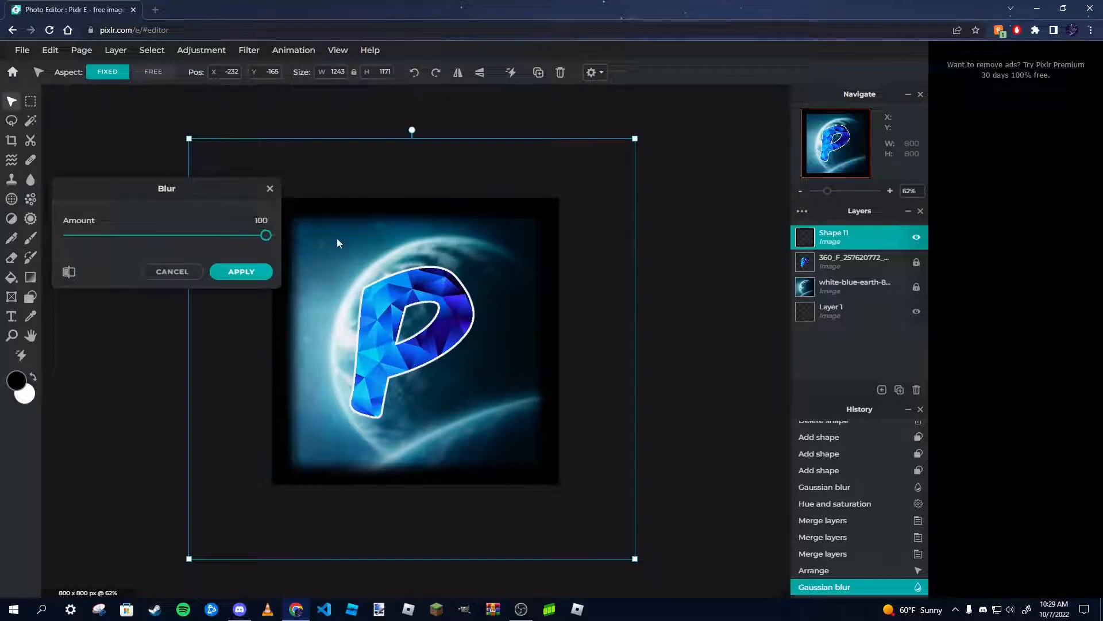
pyautogui.click(241, 271)
pyautogui.click(251, 54)
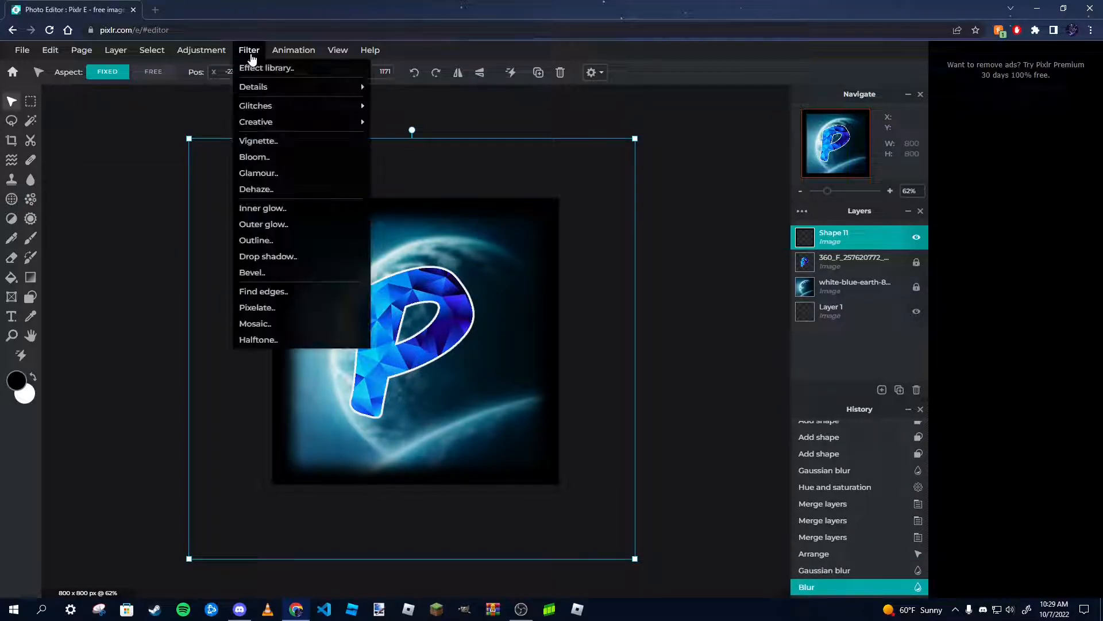
pyautogui.moveTo(350, 87)
pyautogui.click(388, 113)
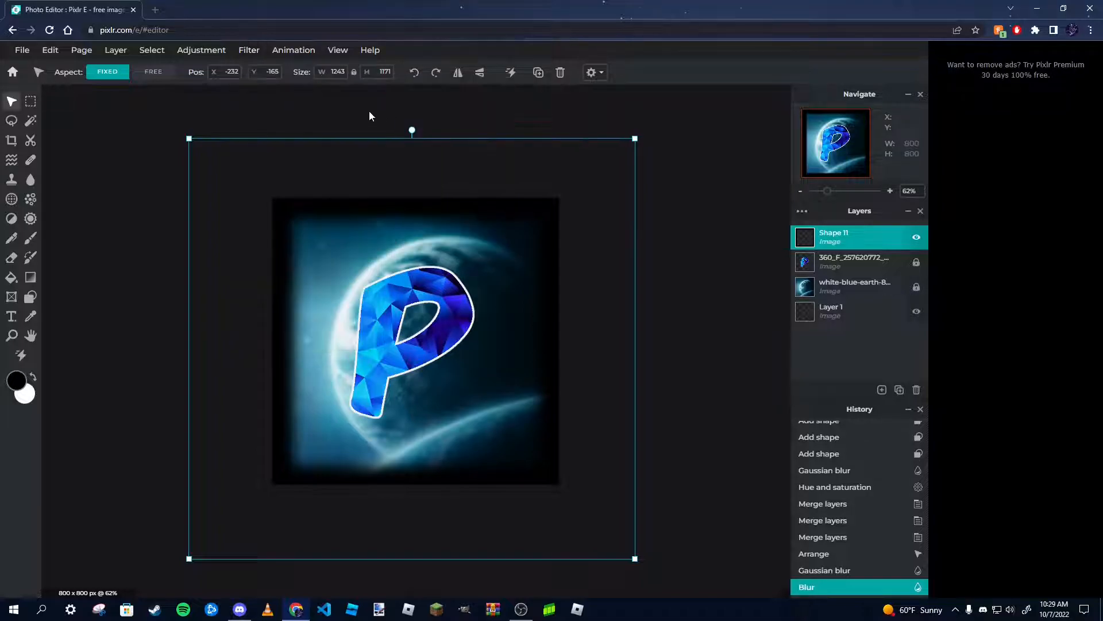
# Apply a Motion blur with amount 20 and angle 0 to the merged border layer, and deselect the layer.
pyautogui.click(249, 50)
pyautogui.moveTo(343, 112)
pyautogui.moveTo(345, 87)
pyautogui.click(390, 147)
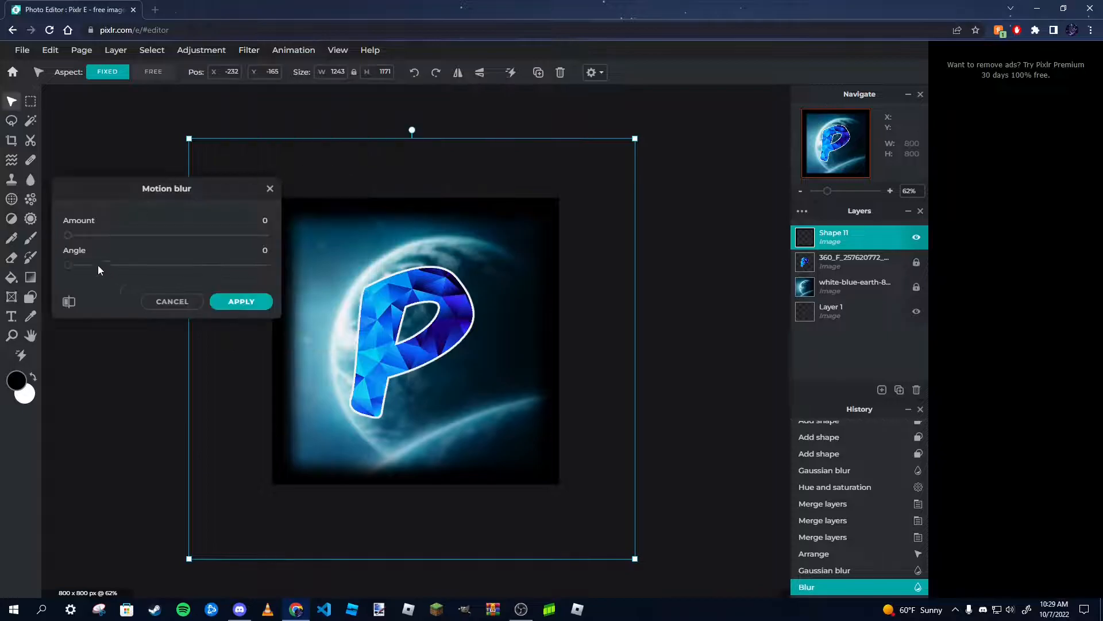
pyautogui.moveTo(68, 235); pyautogui.dragTo(149, 236)
pyautogui.moveTo(143, 186)
pyautogui.mouseDown()
pyautogui.moveTo(138, 205)
pyautogui.moveTo(446, 576)
pyautogui.moveTo(146, 189)
pyautogui.mouseUp()
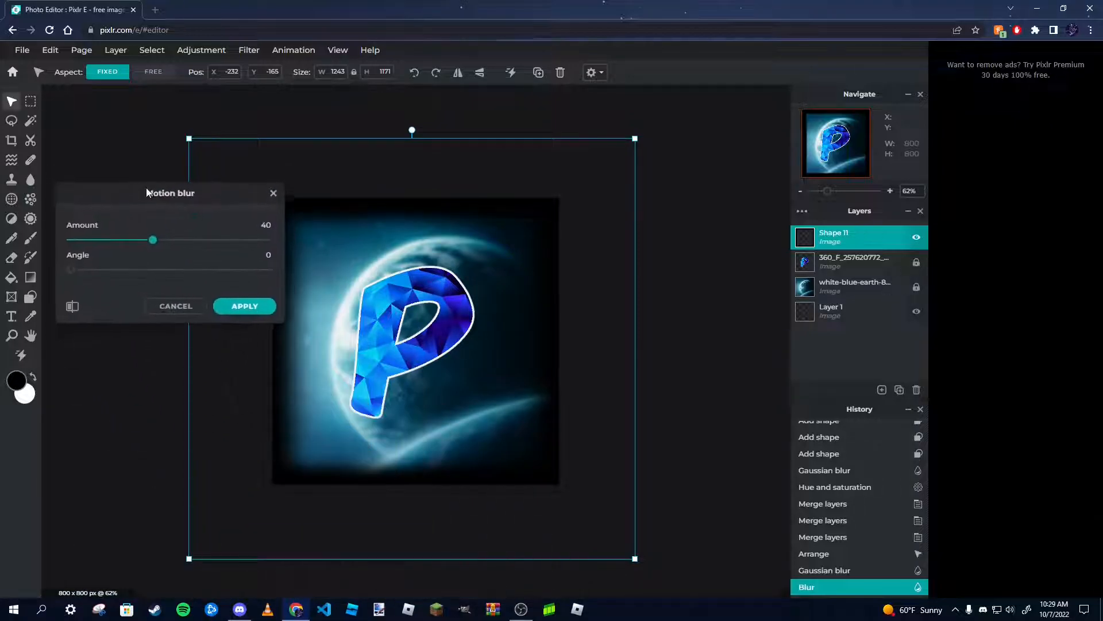
pyautogui.moveTo(151, 236); pyautogui.dragTo(115, 236)
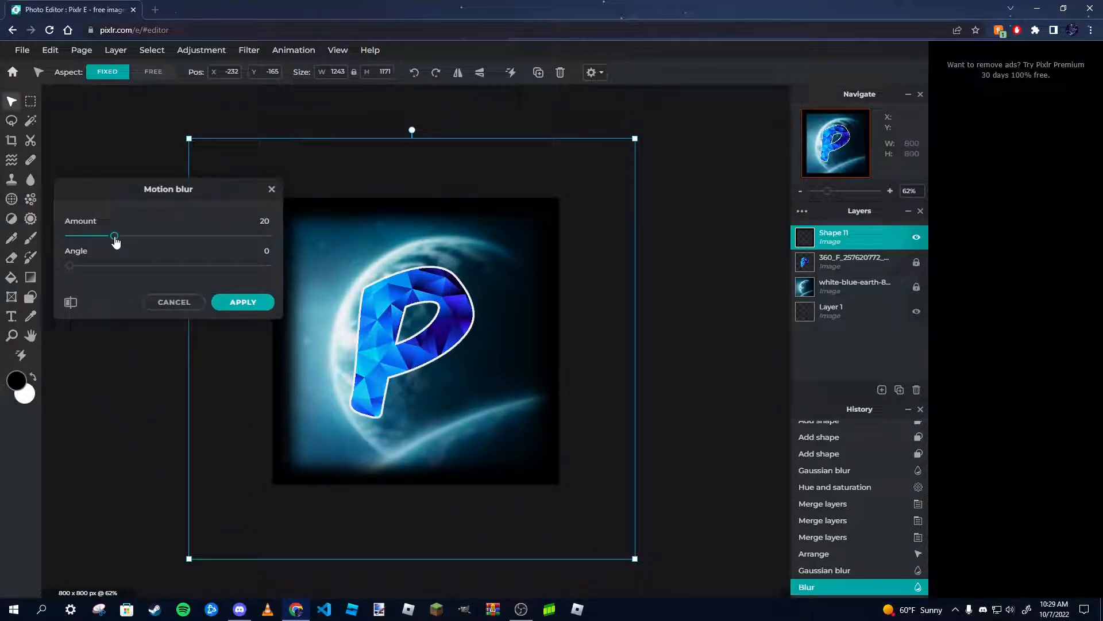
pyautogui.click(230, 308)
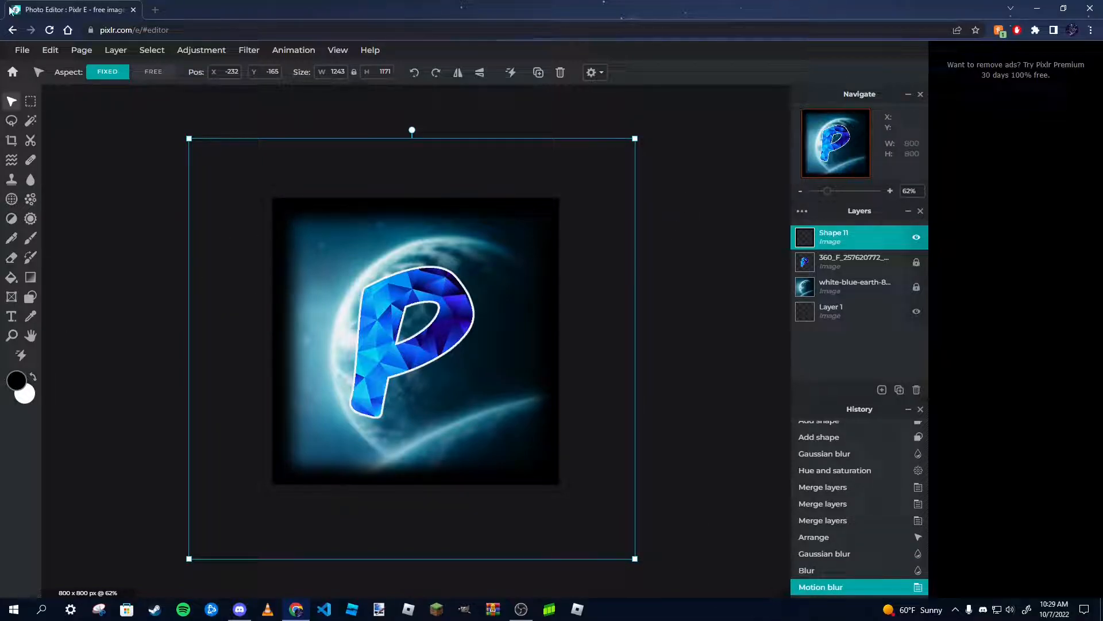
pyautogui.click(130, 131)
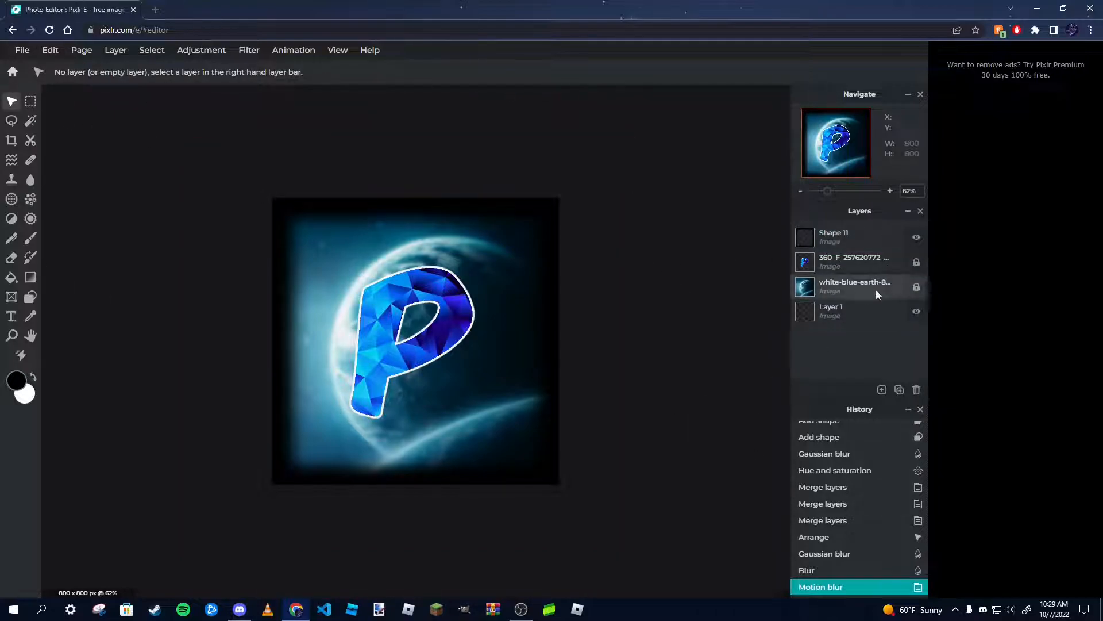
# Add a black drop shadow to the patterned letter P layer with 96% opacity, 23 px blur and 20 px x and y offsets.
pyautogui.click(854, 262)
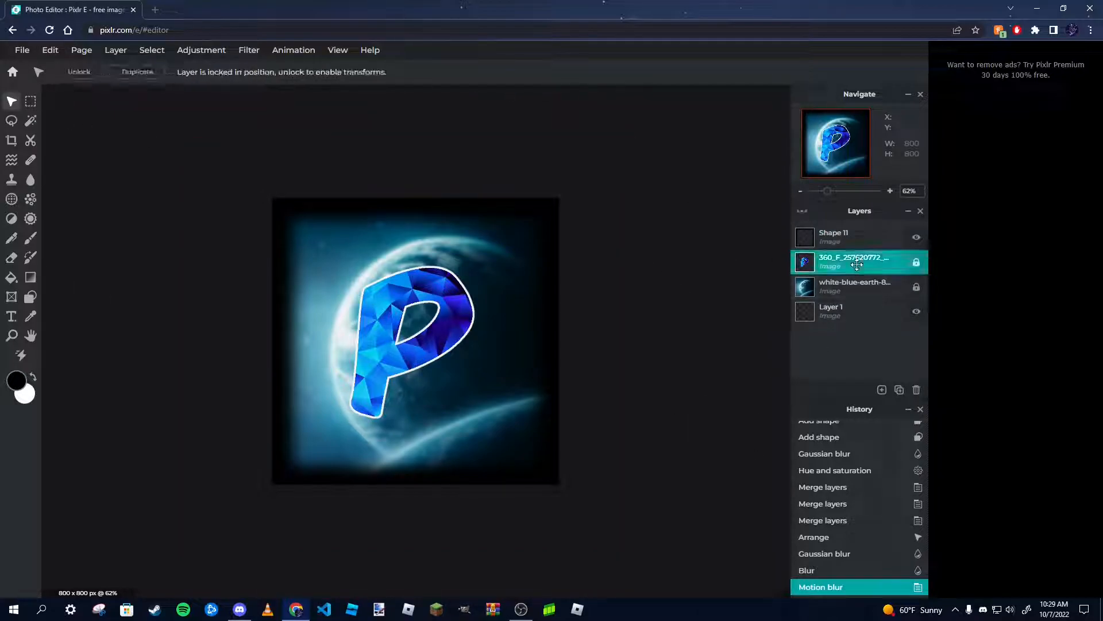
pyautogui.click(216, 52)
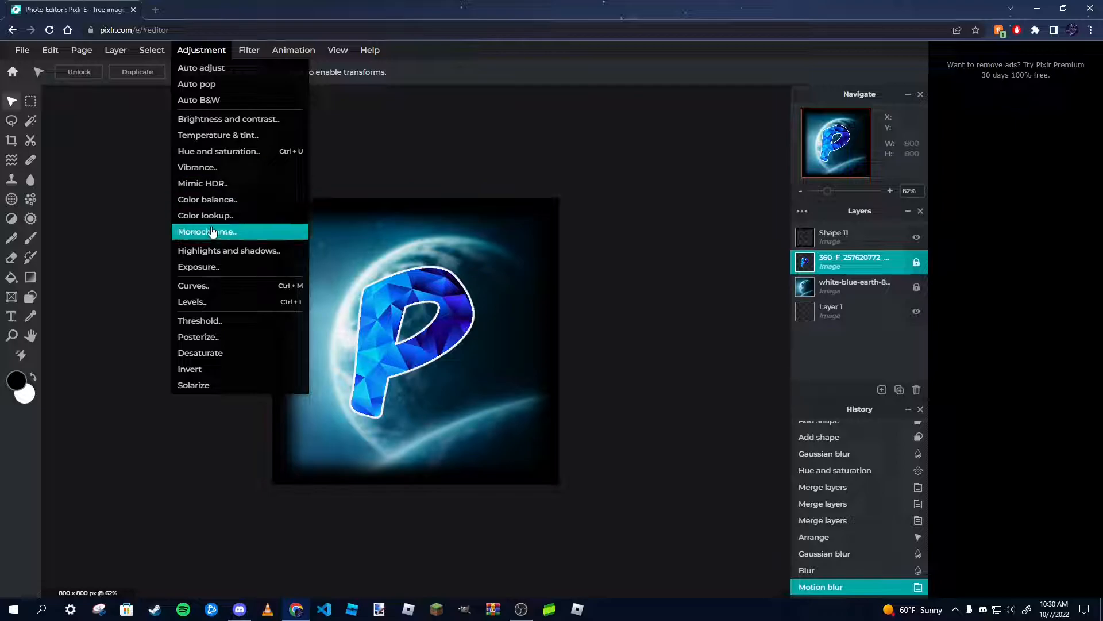
pyautogui.moveTo(246, 53)
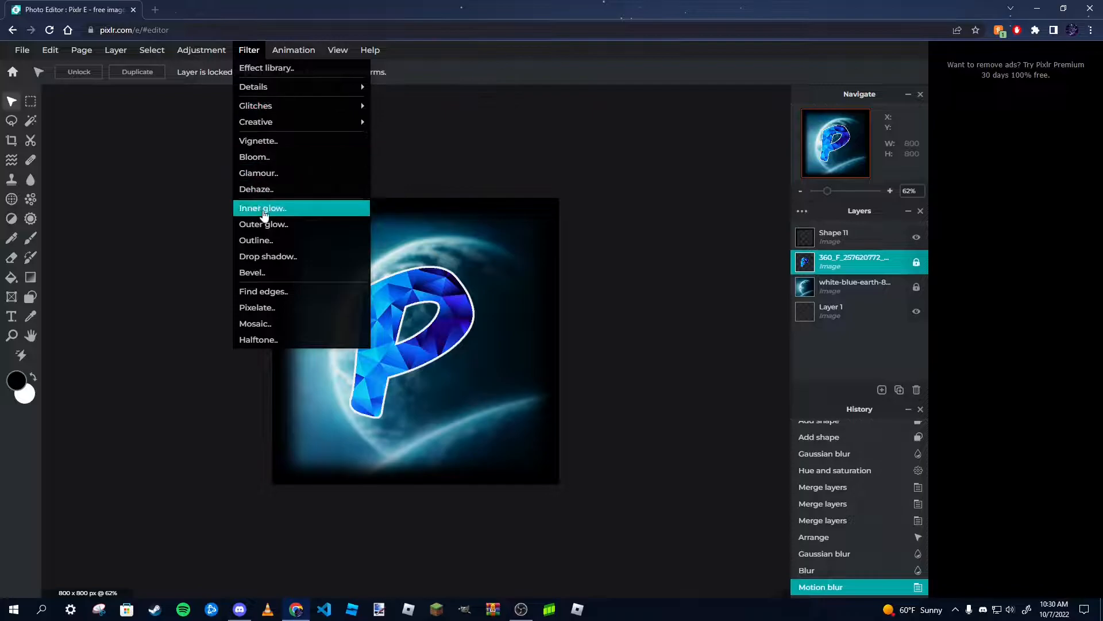
pyautogui.click(271, 255)
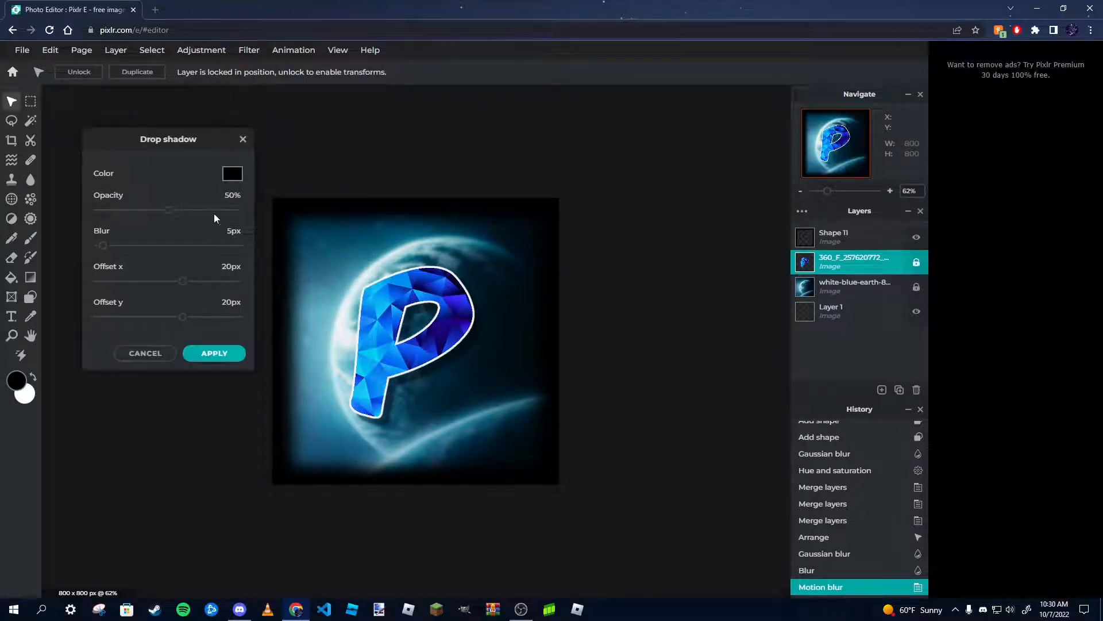
pyautogui.moveTo(167, 210); pyautogui.dragTo(233, 219)
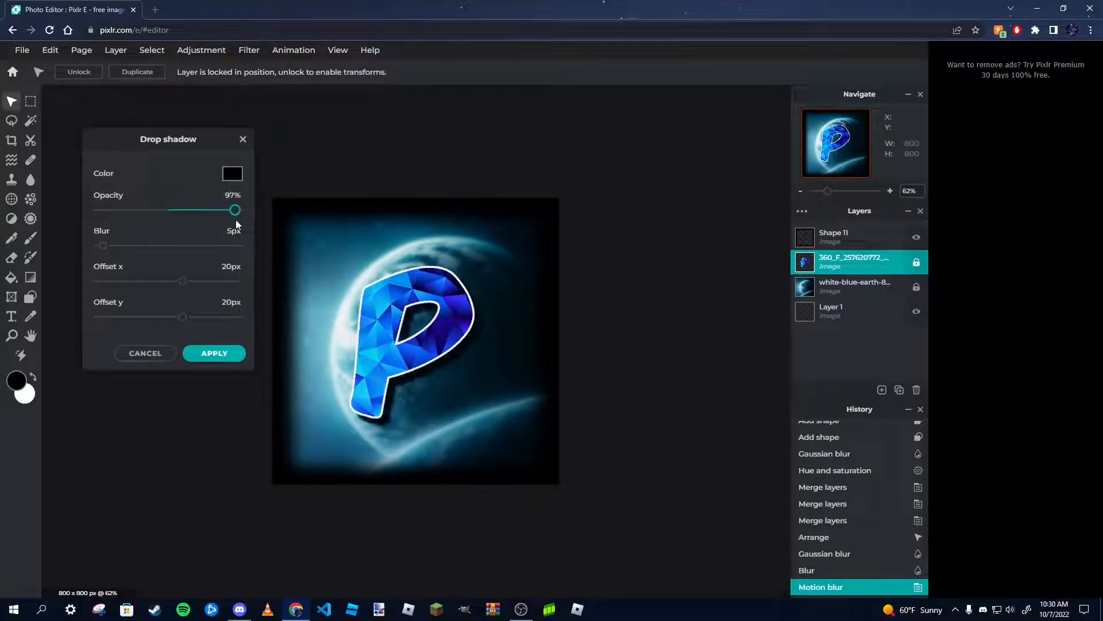
pyautogui.moveTo(104, 250)
pyautogui.mouseDown()
pyautogui.moveTo(136, 250)
pyautogui.moveTo(123, 250)
pyautogui.mouseUp()
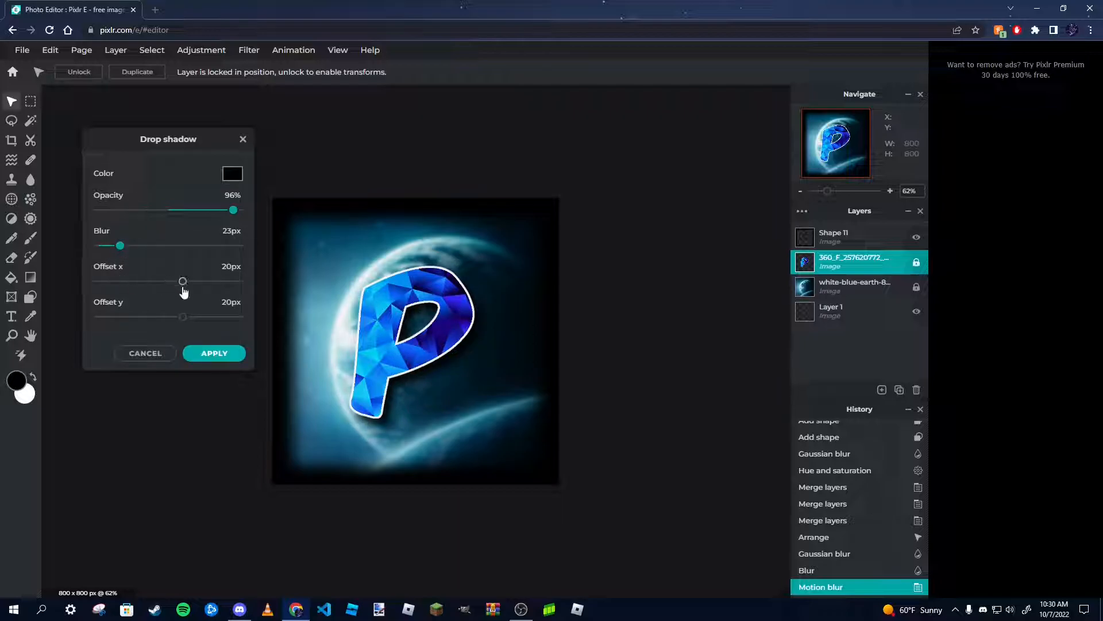
pyautogui.click(214, 353)
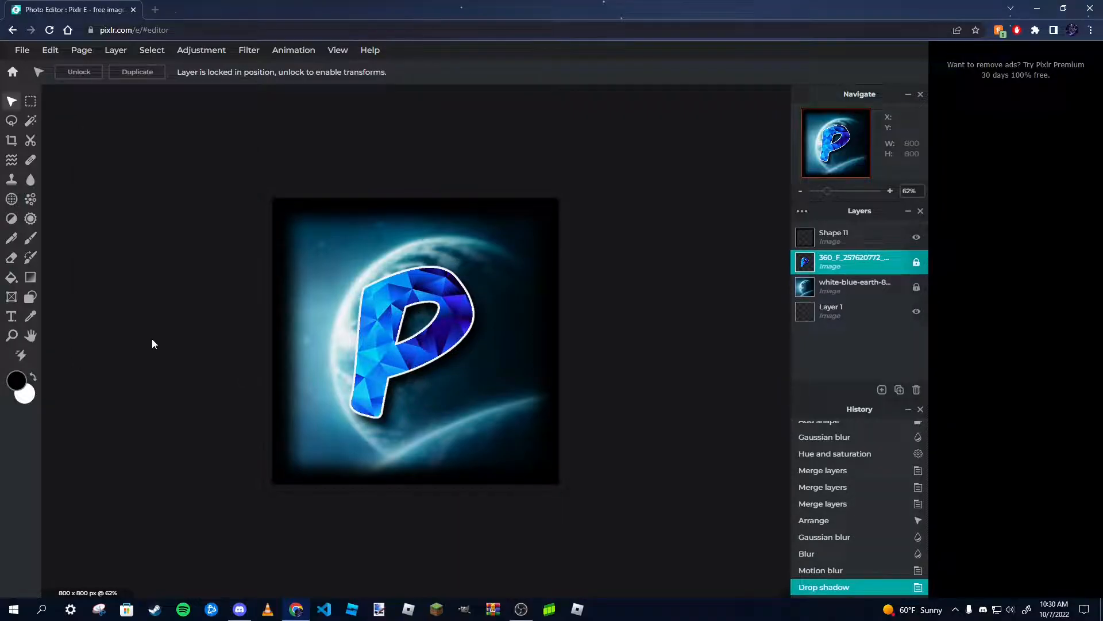